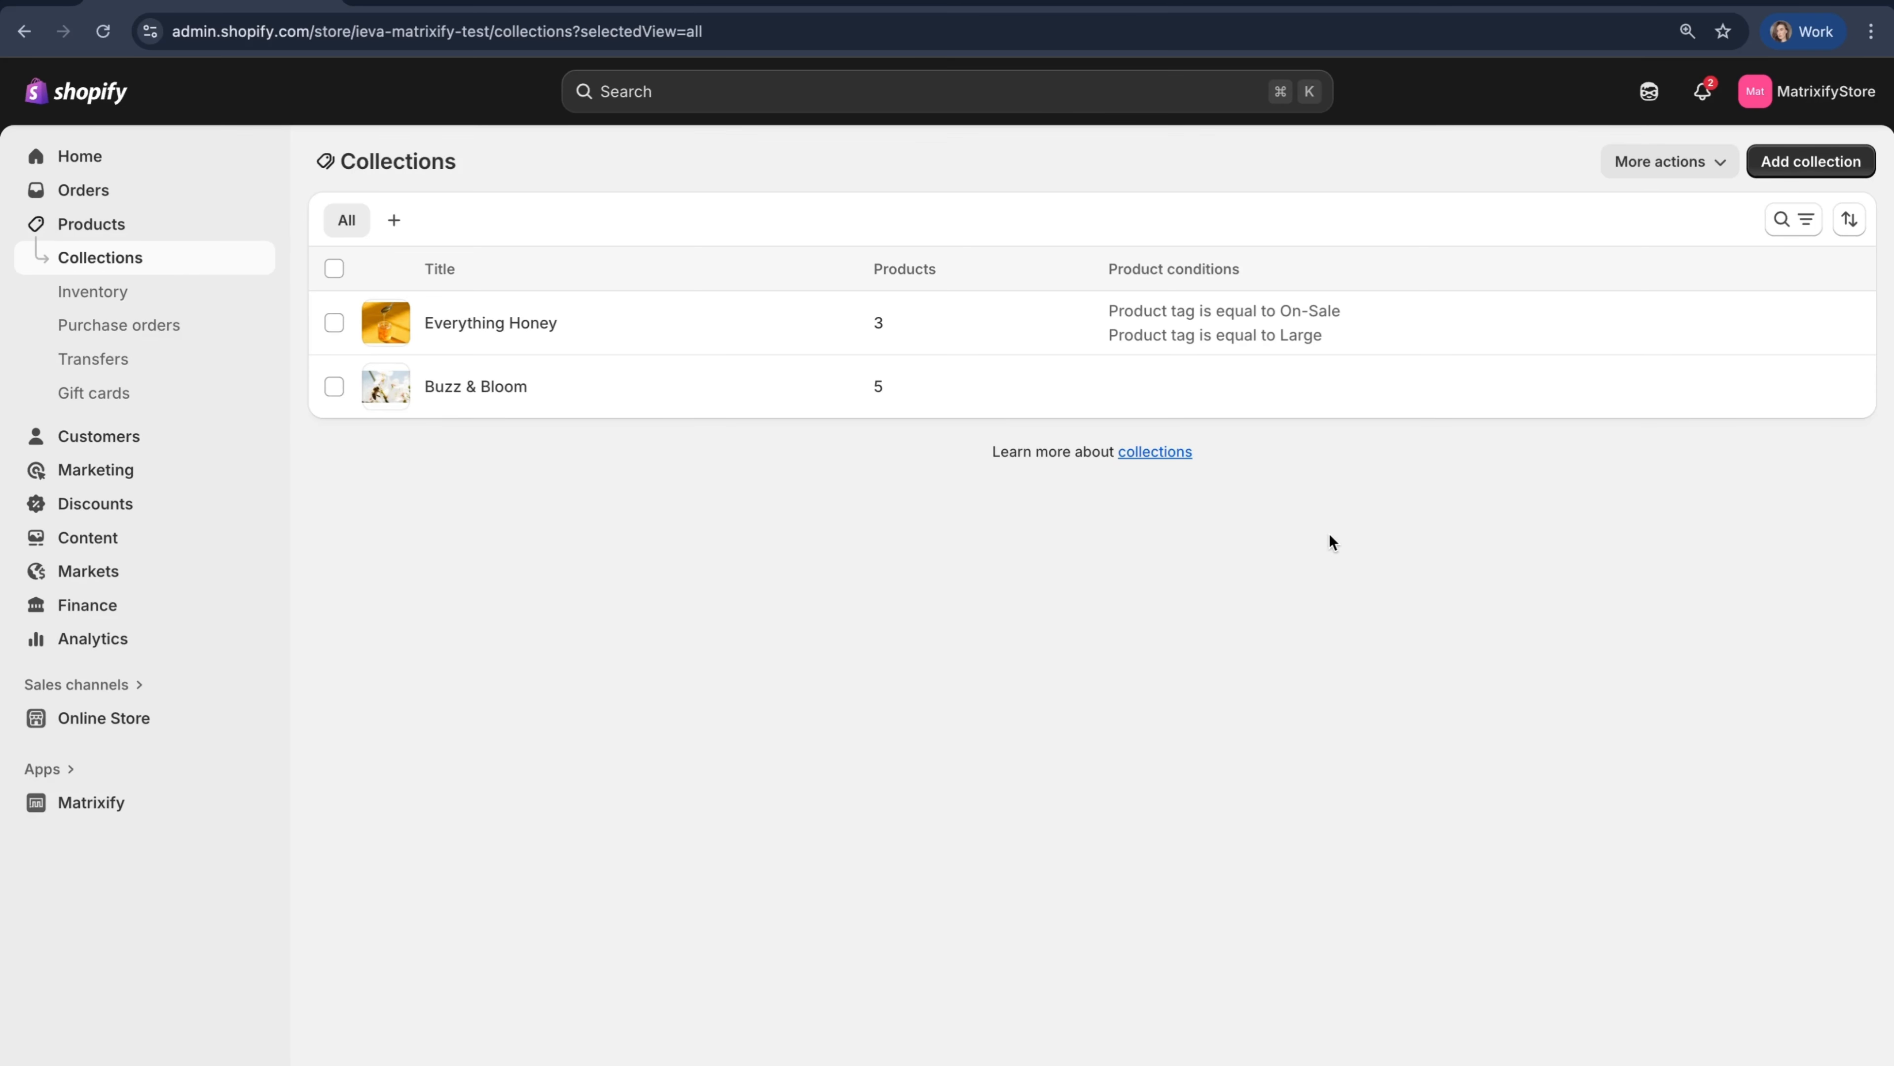
- Look through the Everything Honey collection and open the Buzz & Bloom collection to examine their products
{"action": "left_click", "coordinate": [783, 324]}
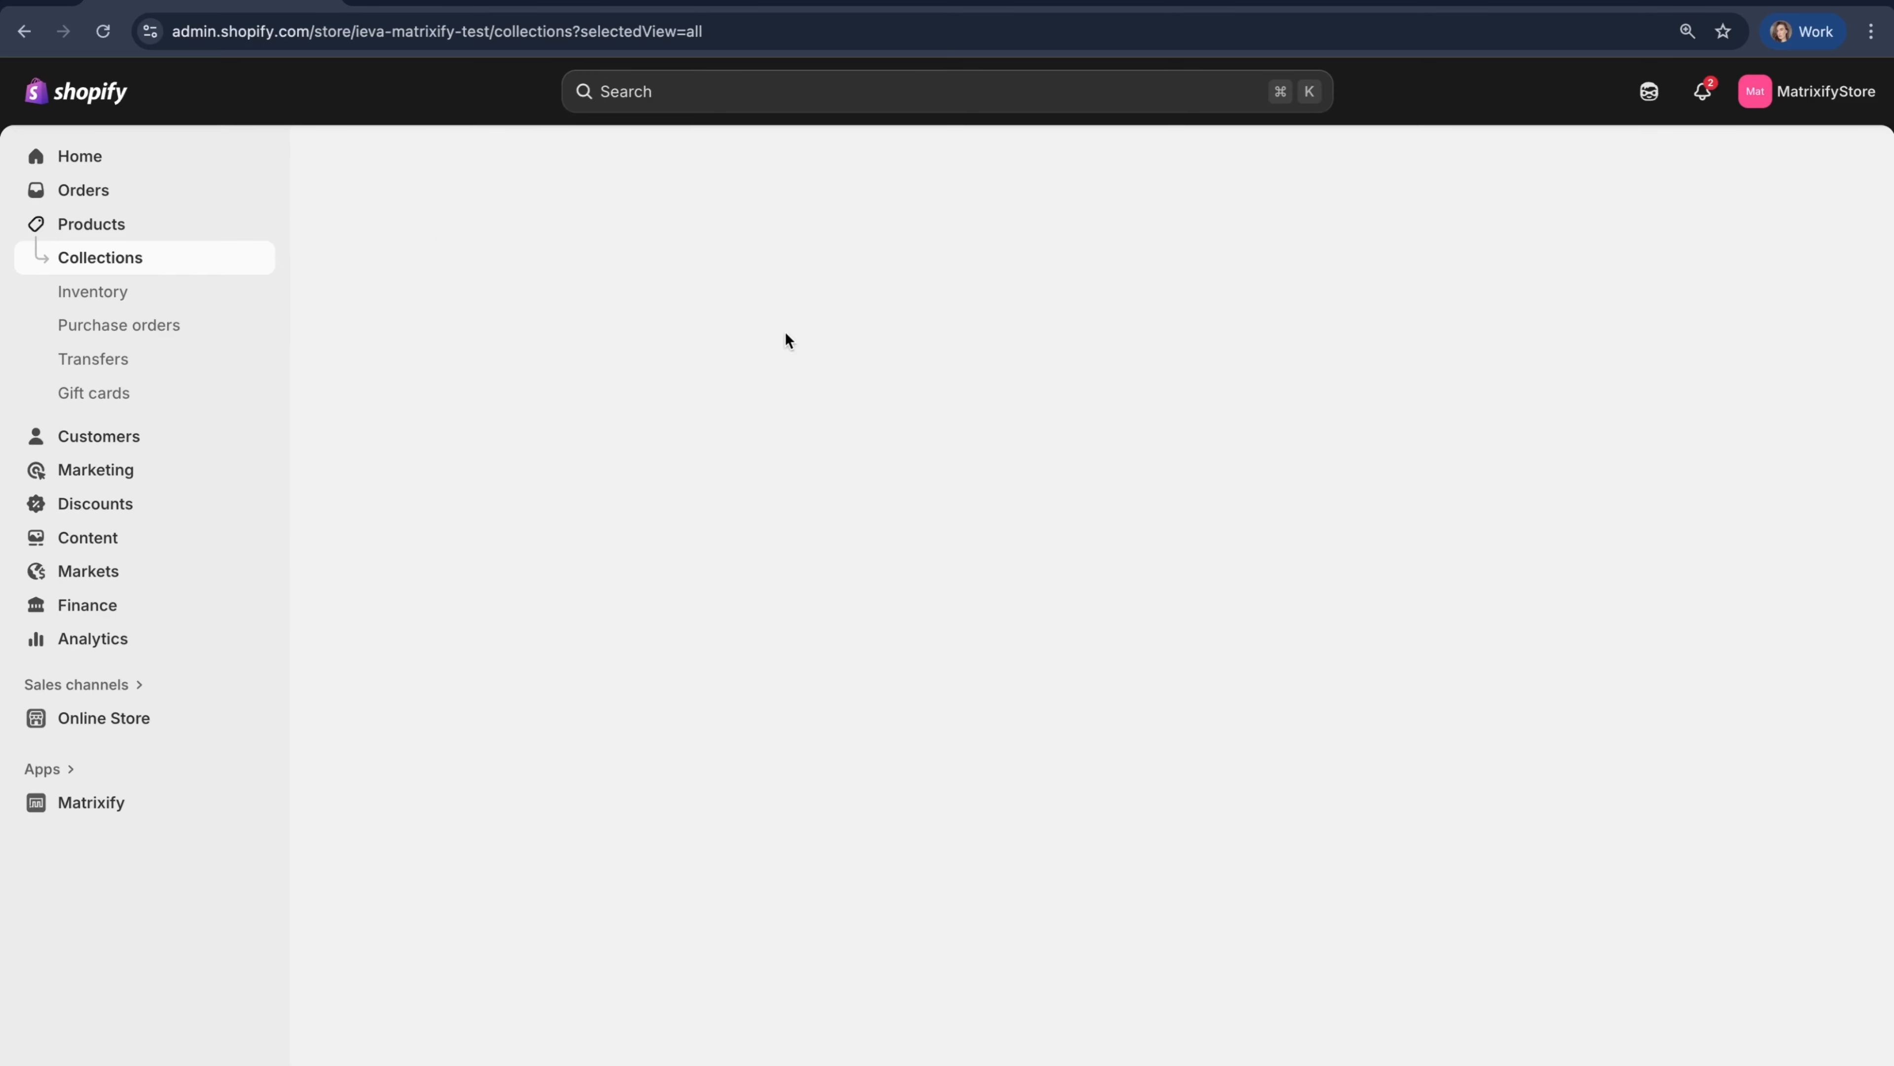
{"action": "scroll", "coordinate": [1502, 849], "scroll_direction": "down", "scroll_amount": 5}
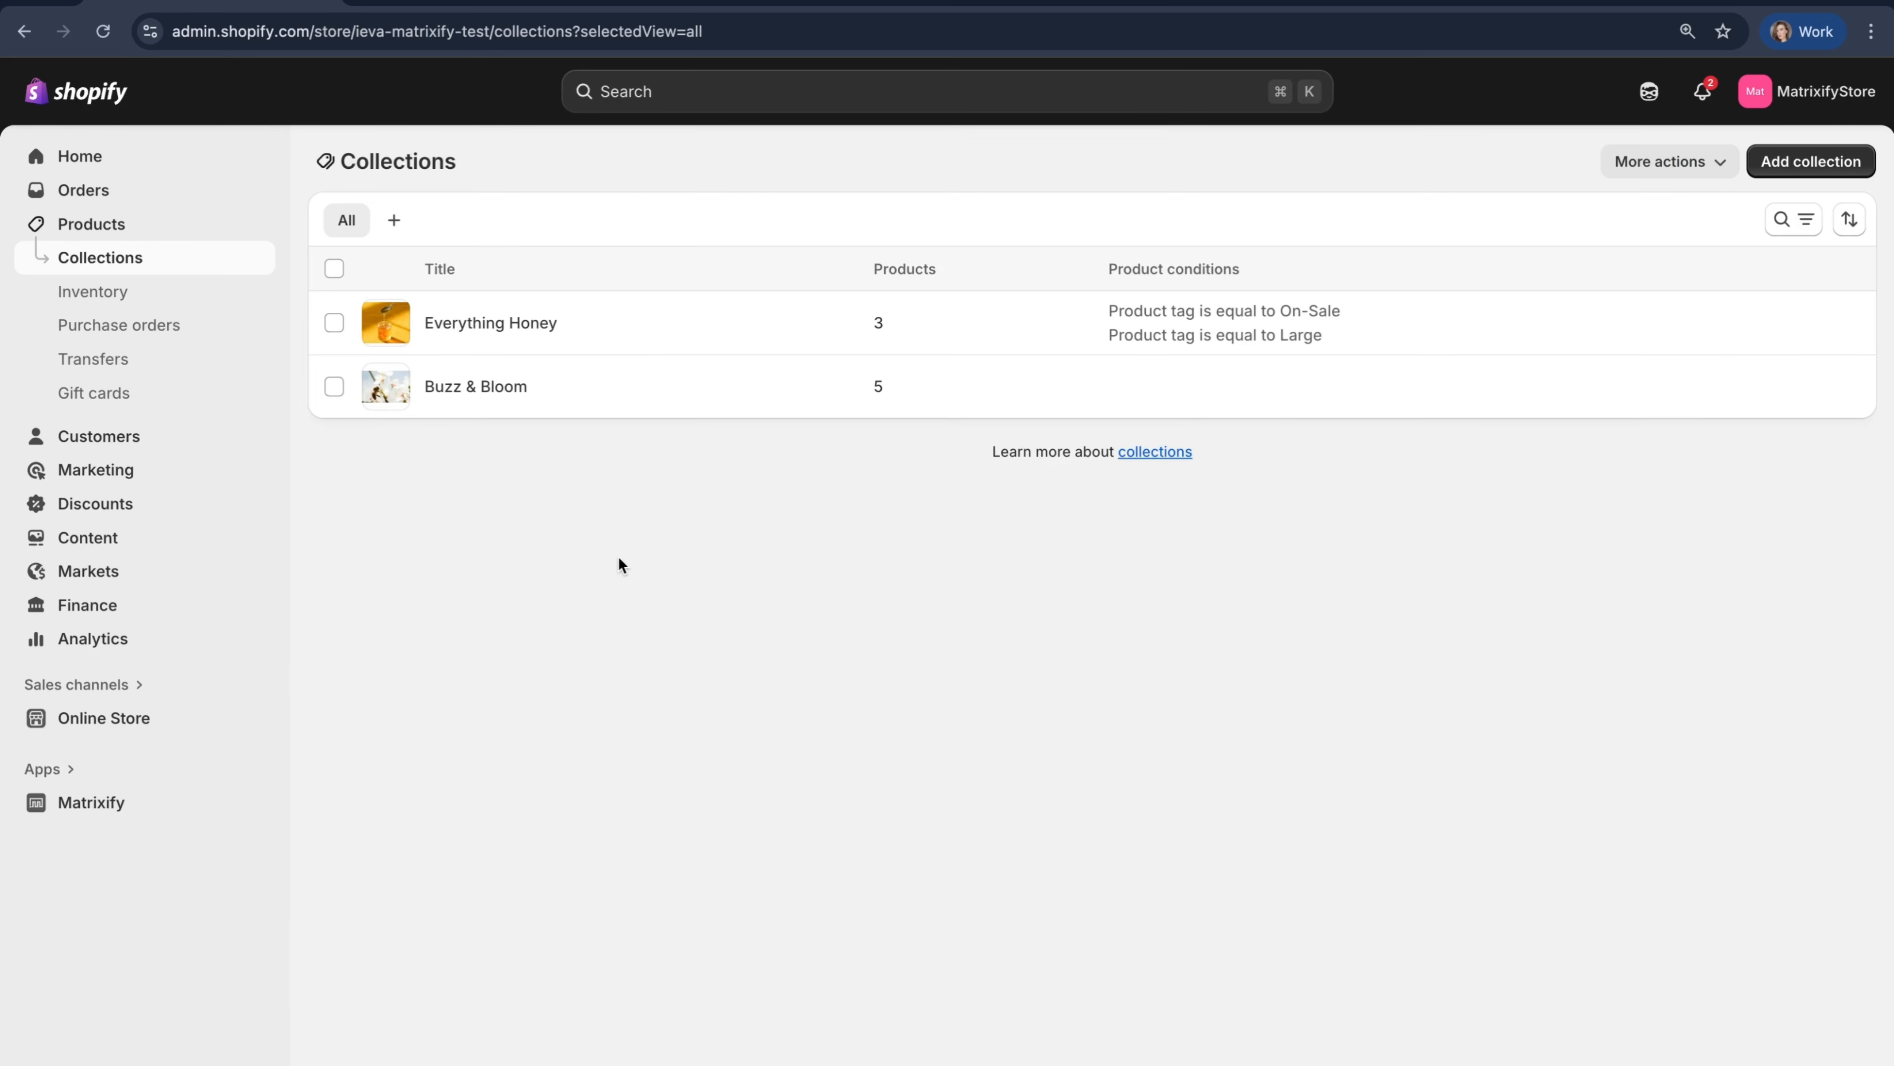
{"action": "left_click", "coordinate": [477, 386]}
- Start a new export in the Matrixify app, using the Matrixify: Excel format
{"action": "left_click", "coordinate": [65, 804]}
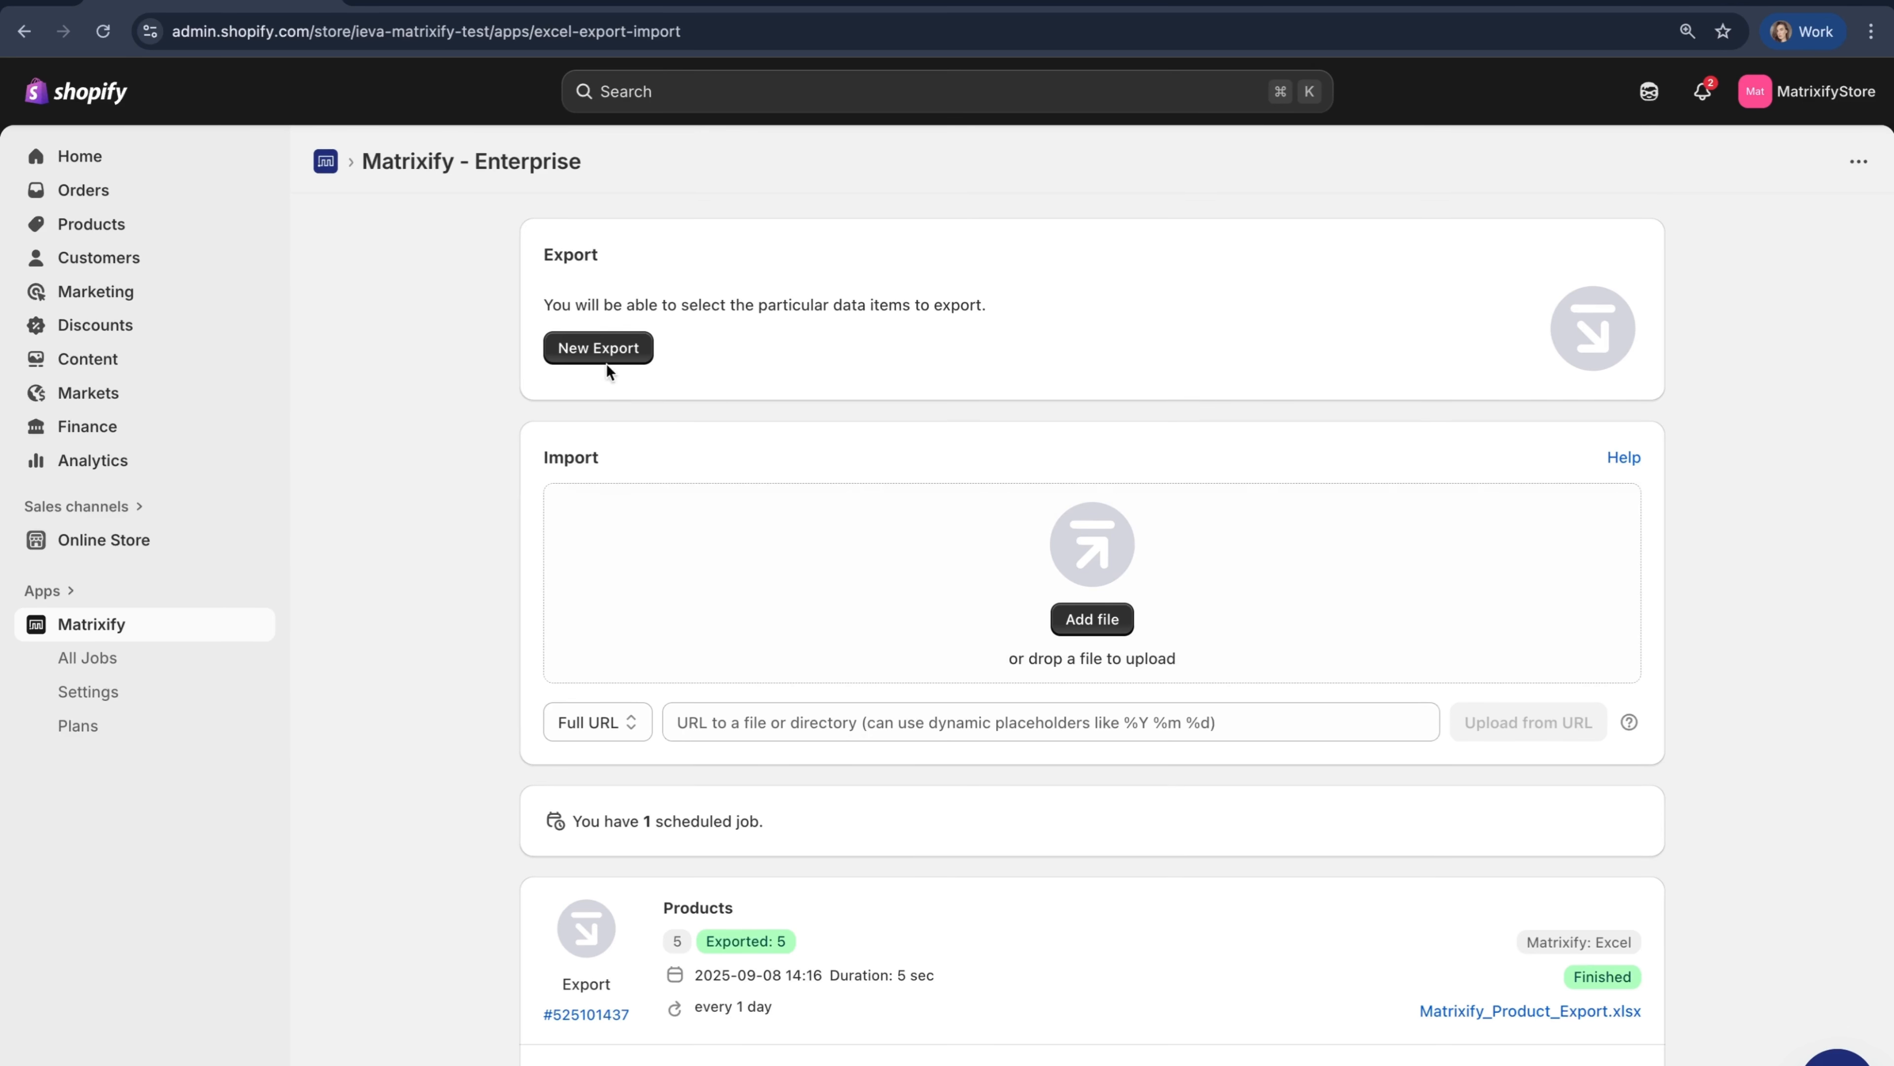
{"action": "left_click", "coordinate": [599, 350]}
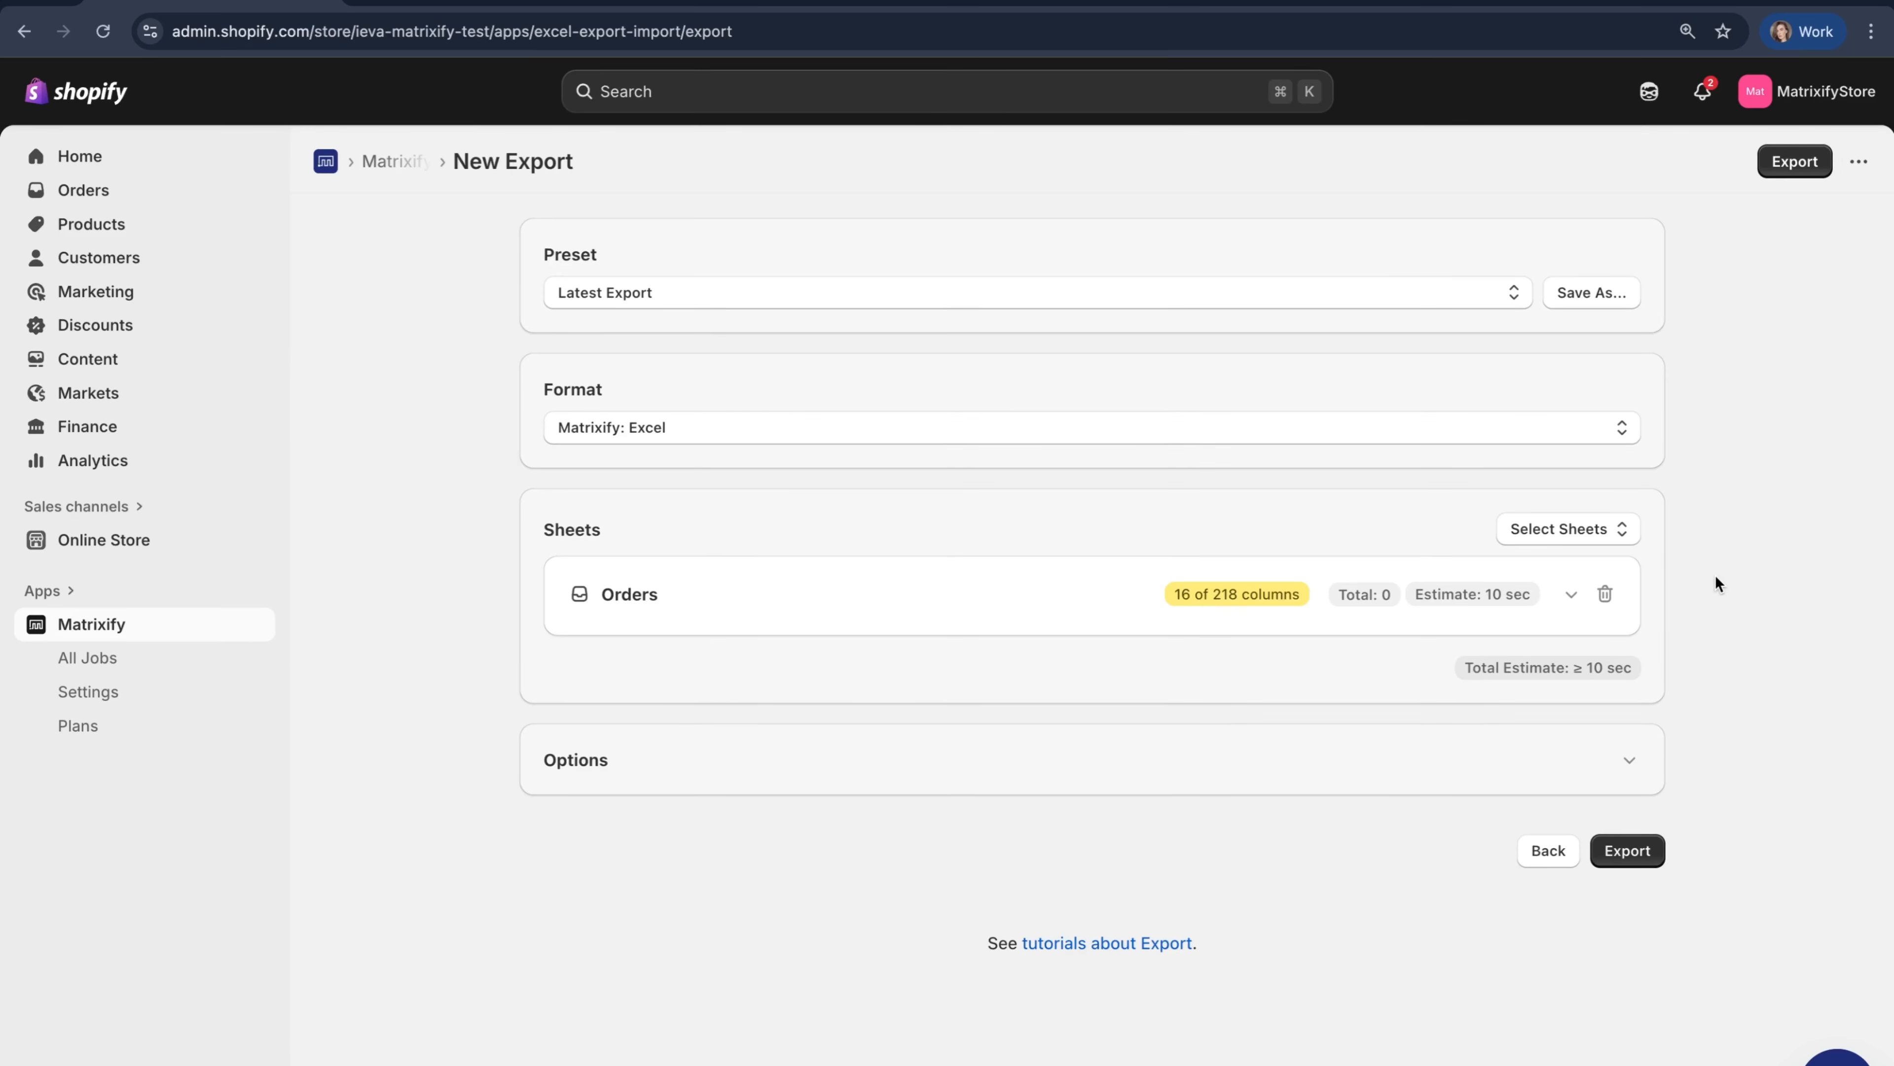
{"action": "left_click", "coordinate": [1460, 426]}
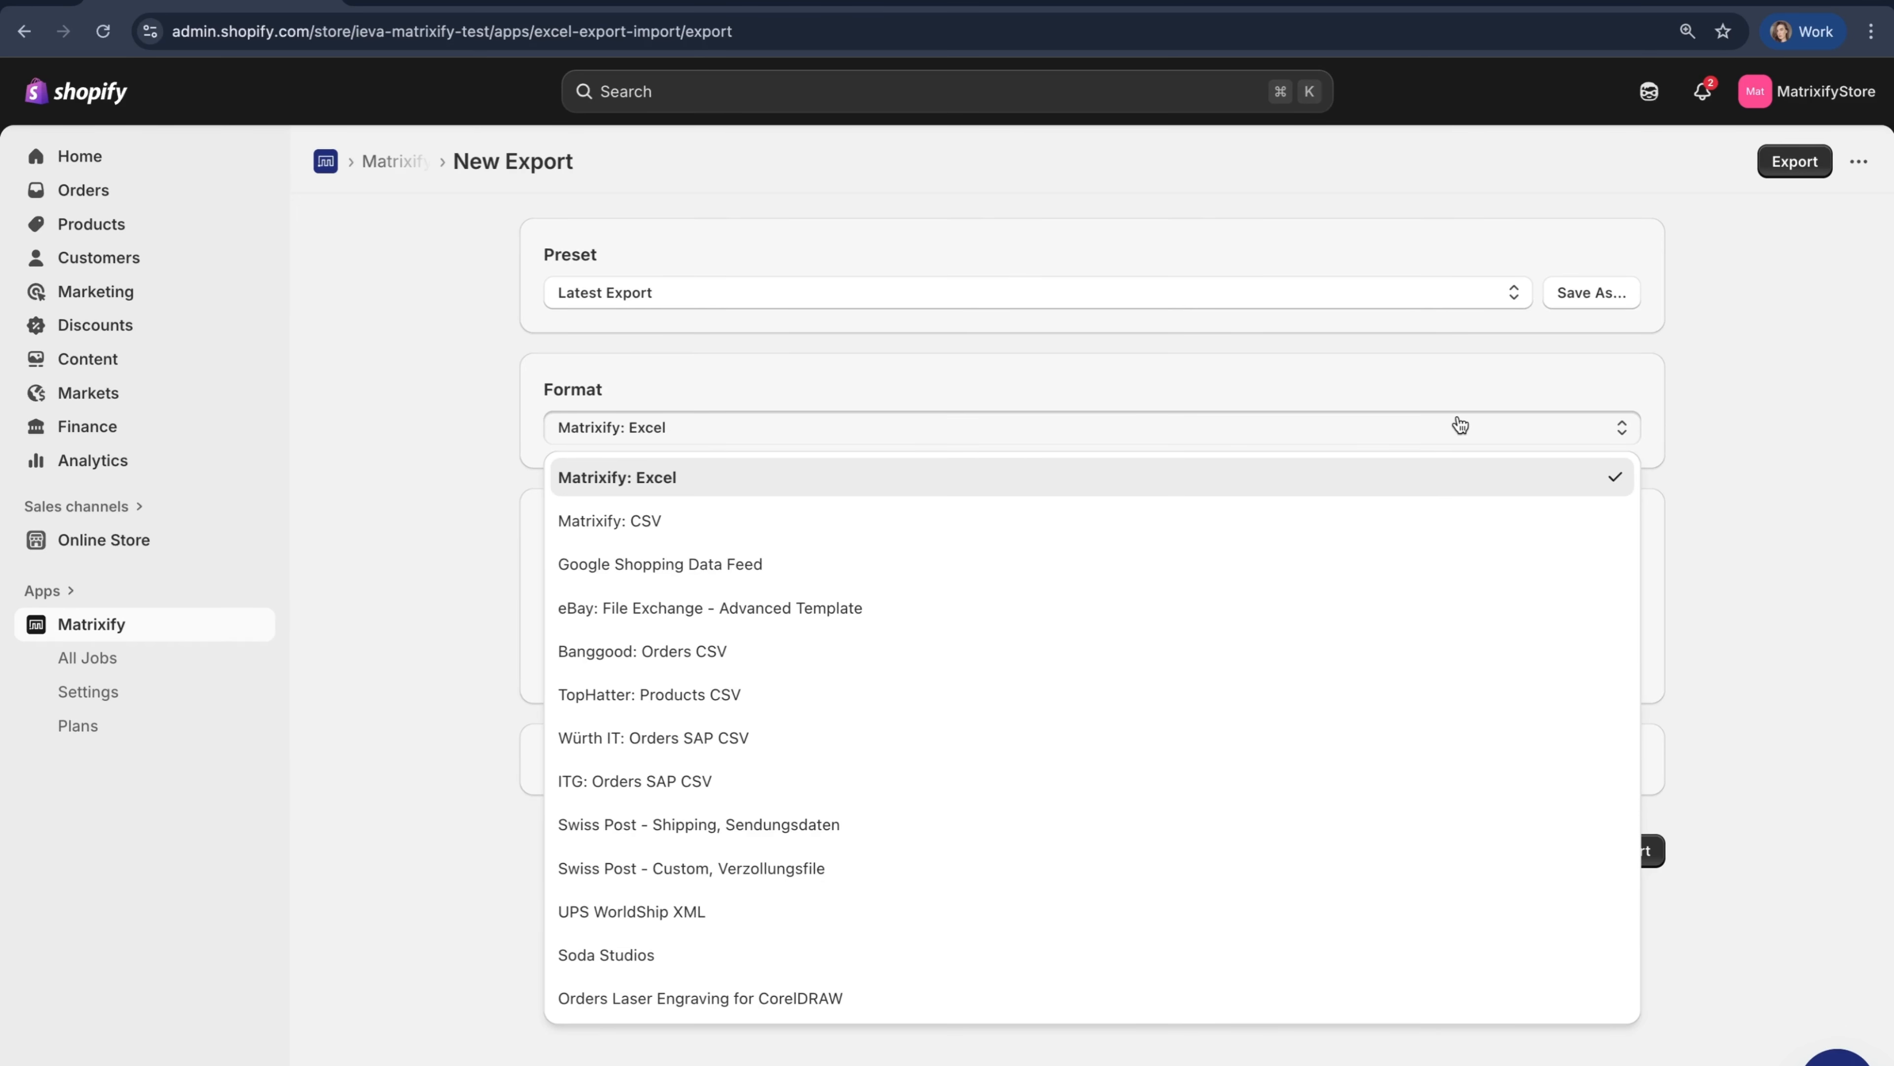
{"action": "left_click", "coordinate": [899, 485]}
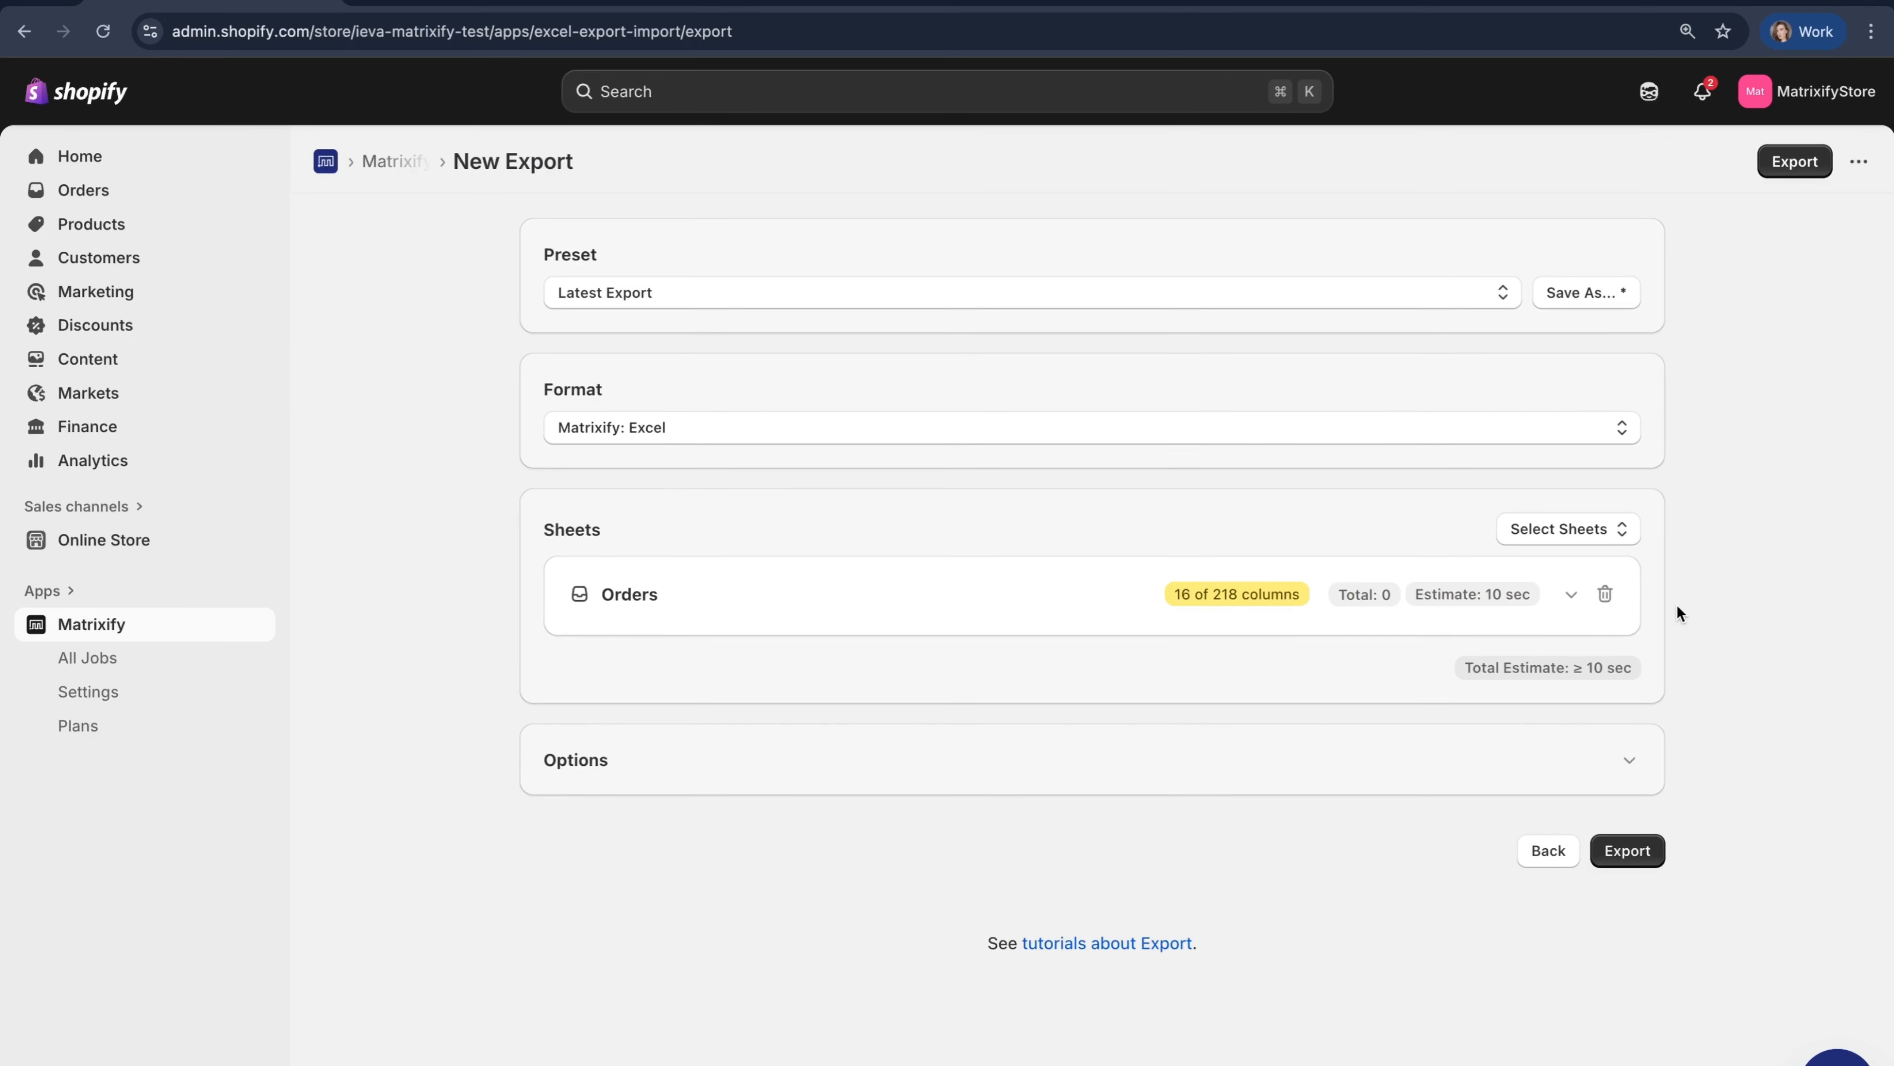
- Replace the Orders sheet in the export with the Smart Collections and Custom Collections sheets
{"action": "left_click", "coordinate": [1559, 530]}
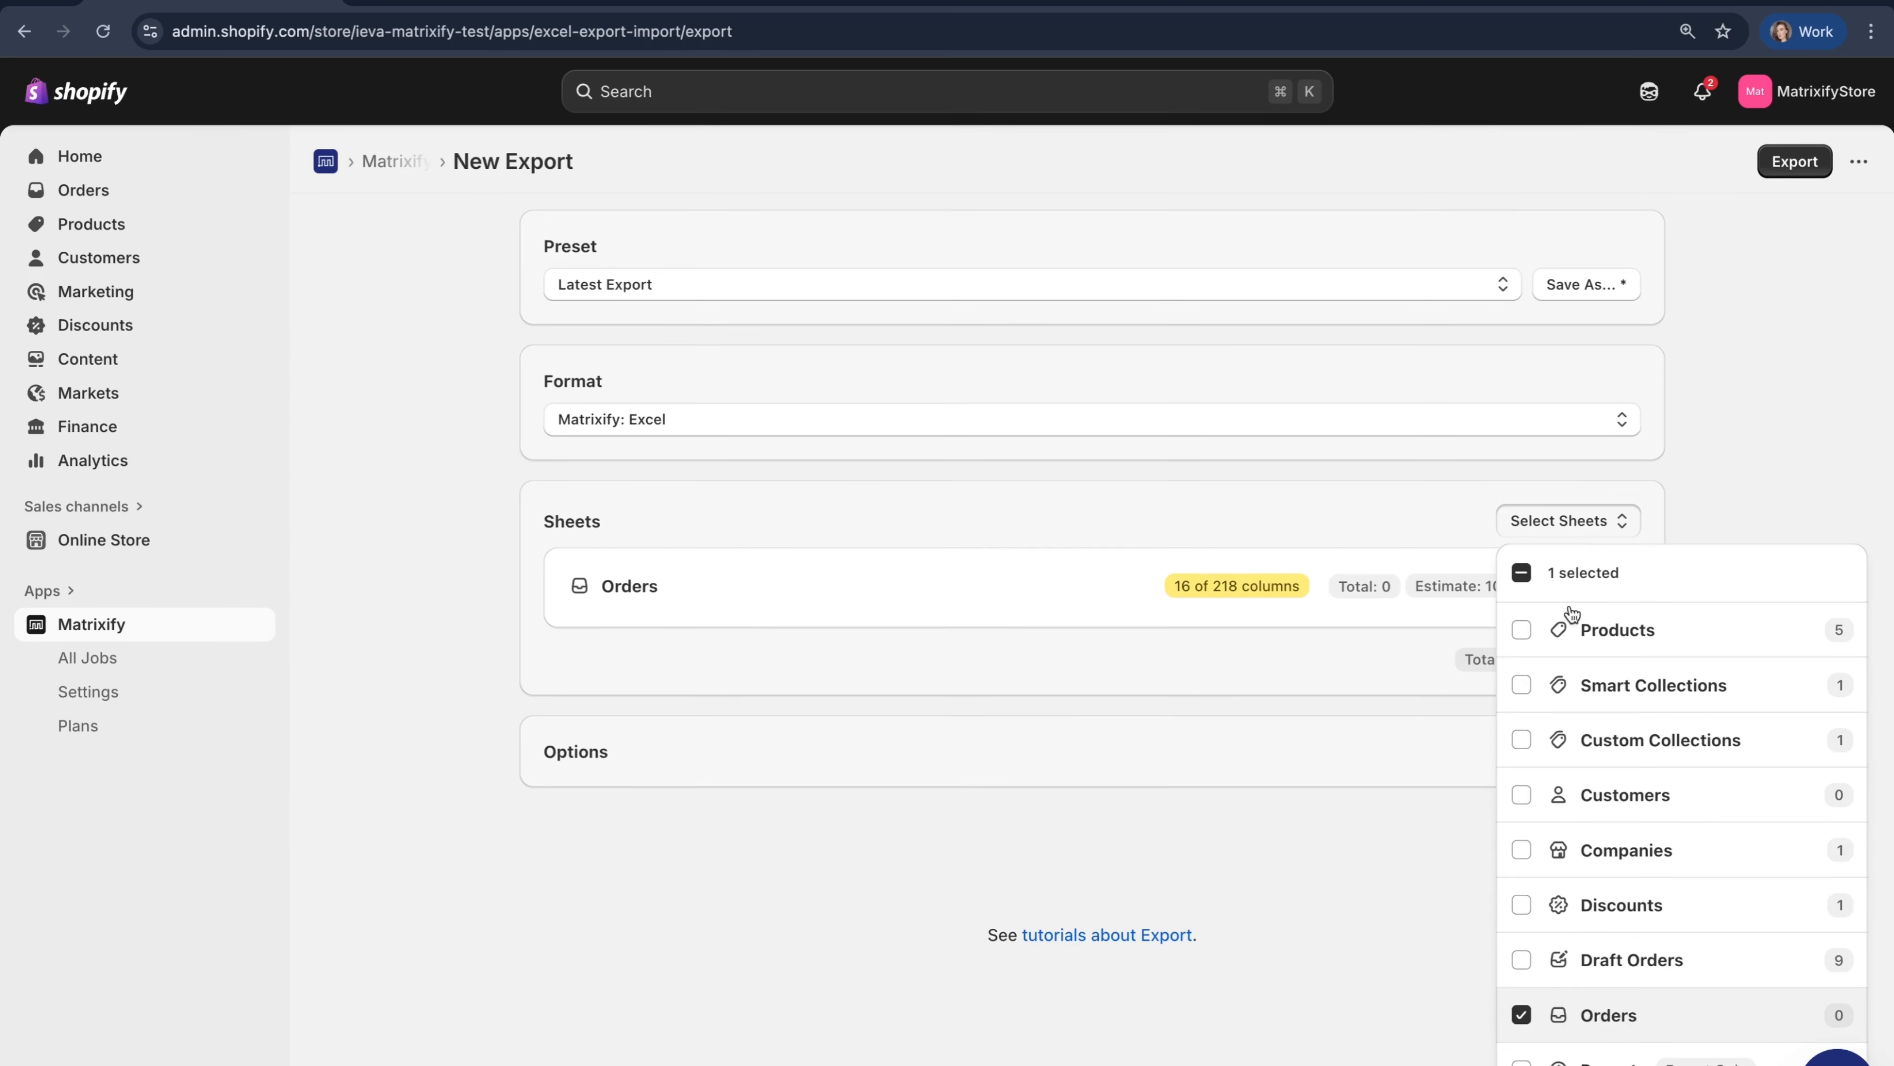
{"action": "left_click", "coordinate": [1605, 1020]}
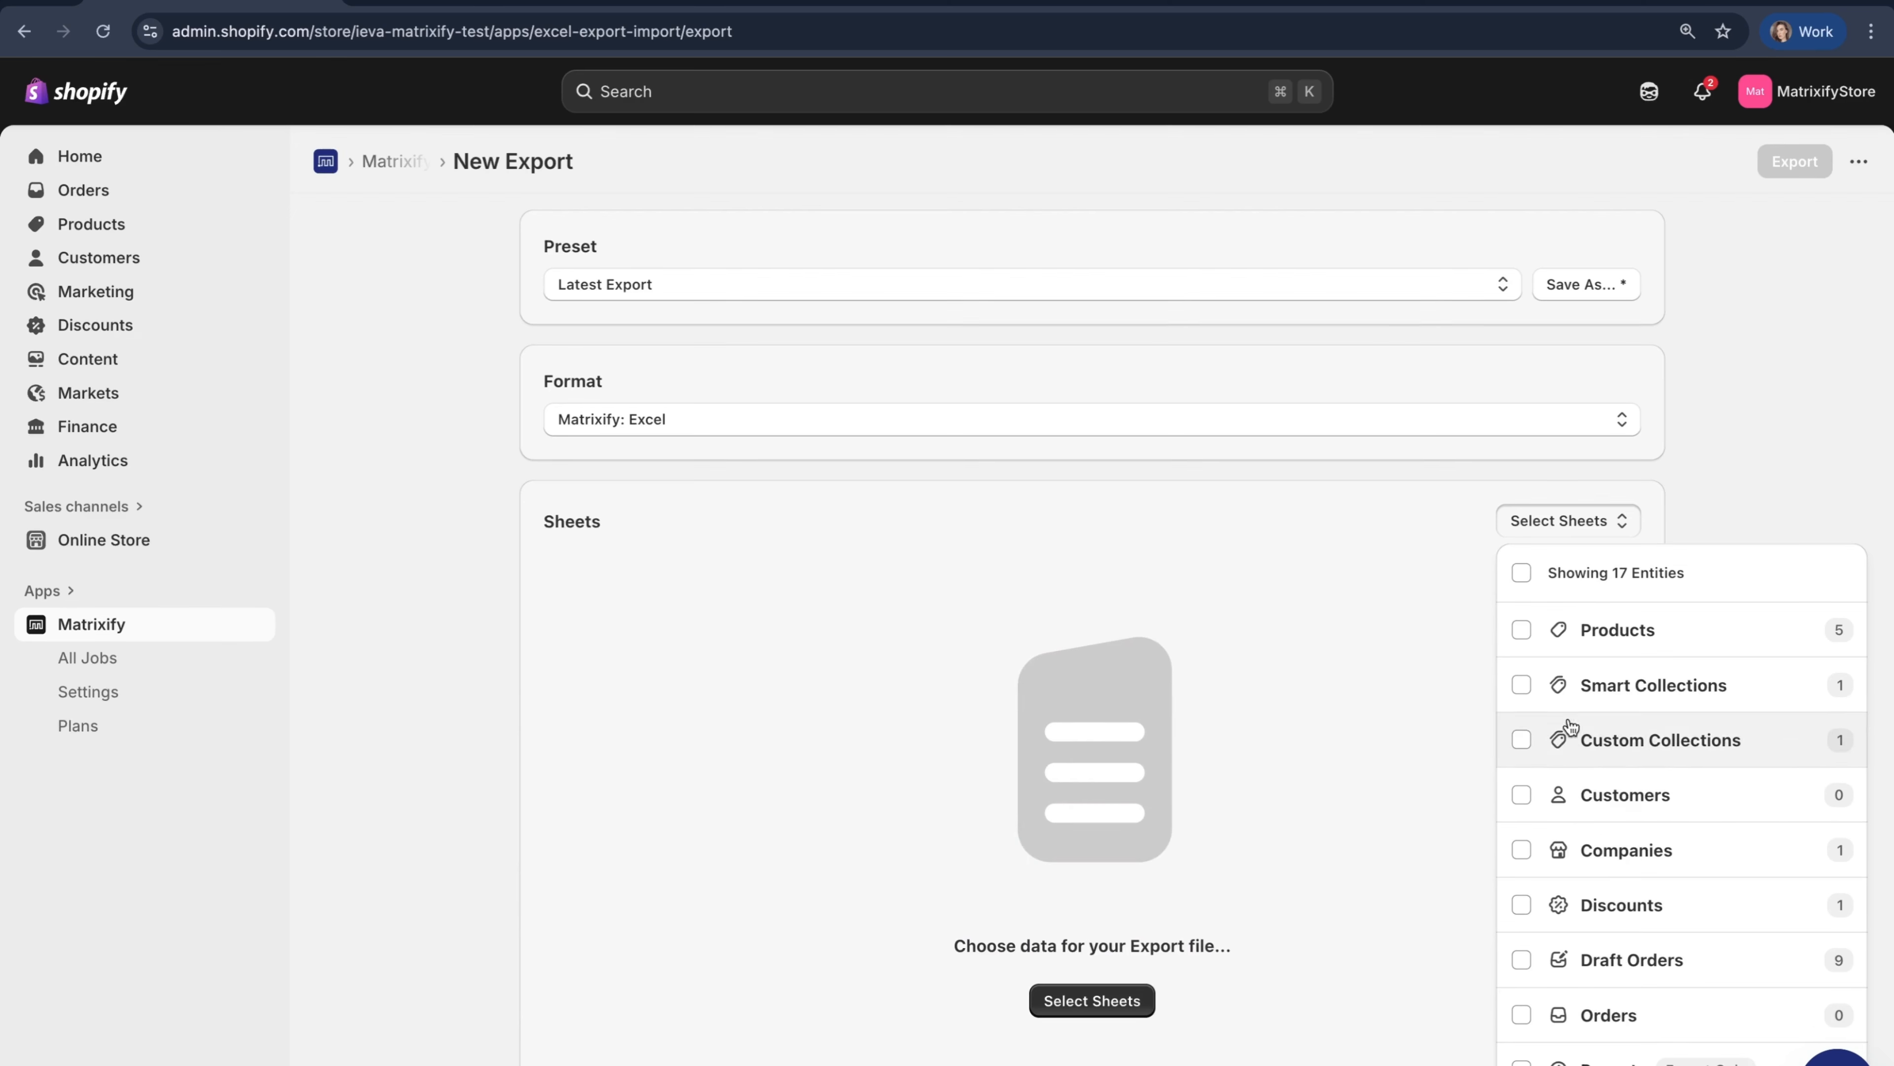
{"action": "left_click", "coordinate": [1629, 690]}
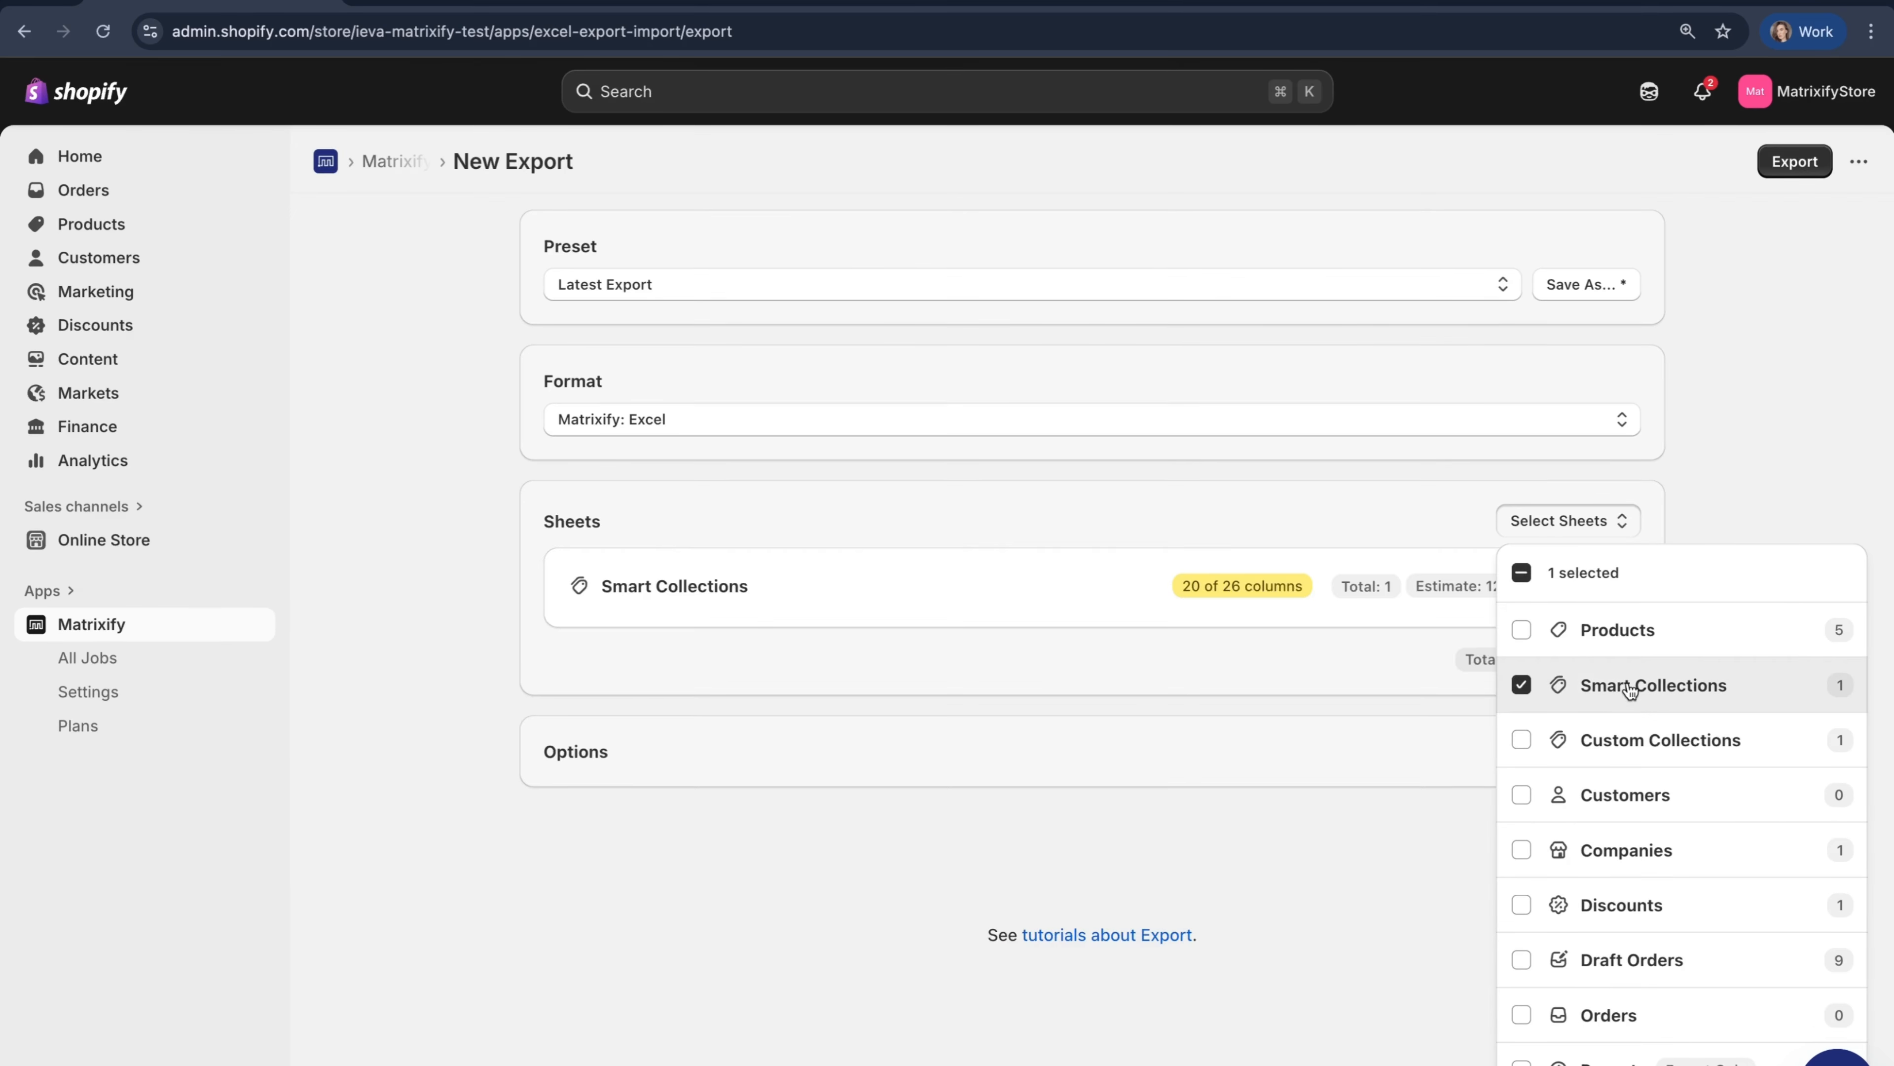
{"action": "left_click", "coordinate": [1668, 745]}
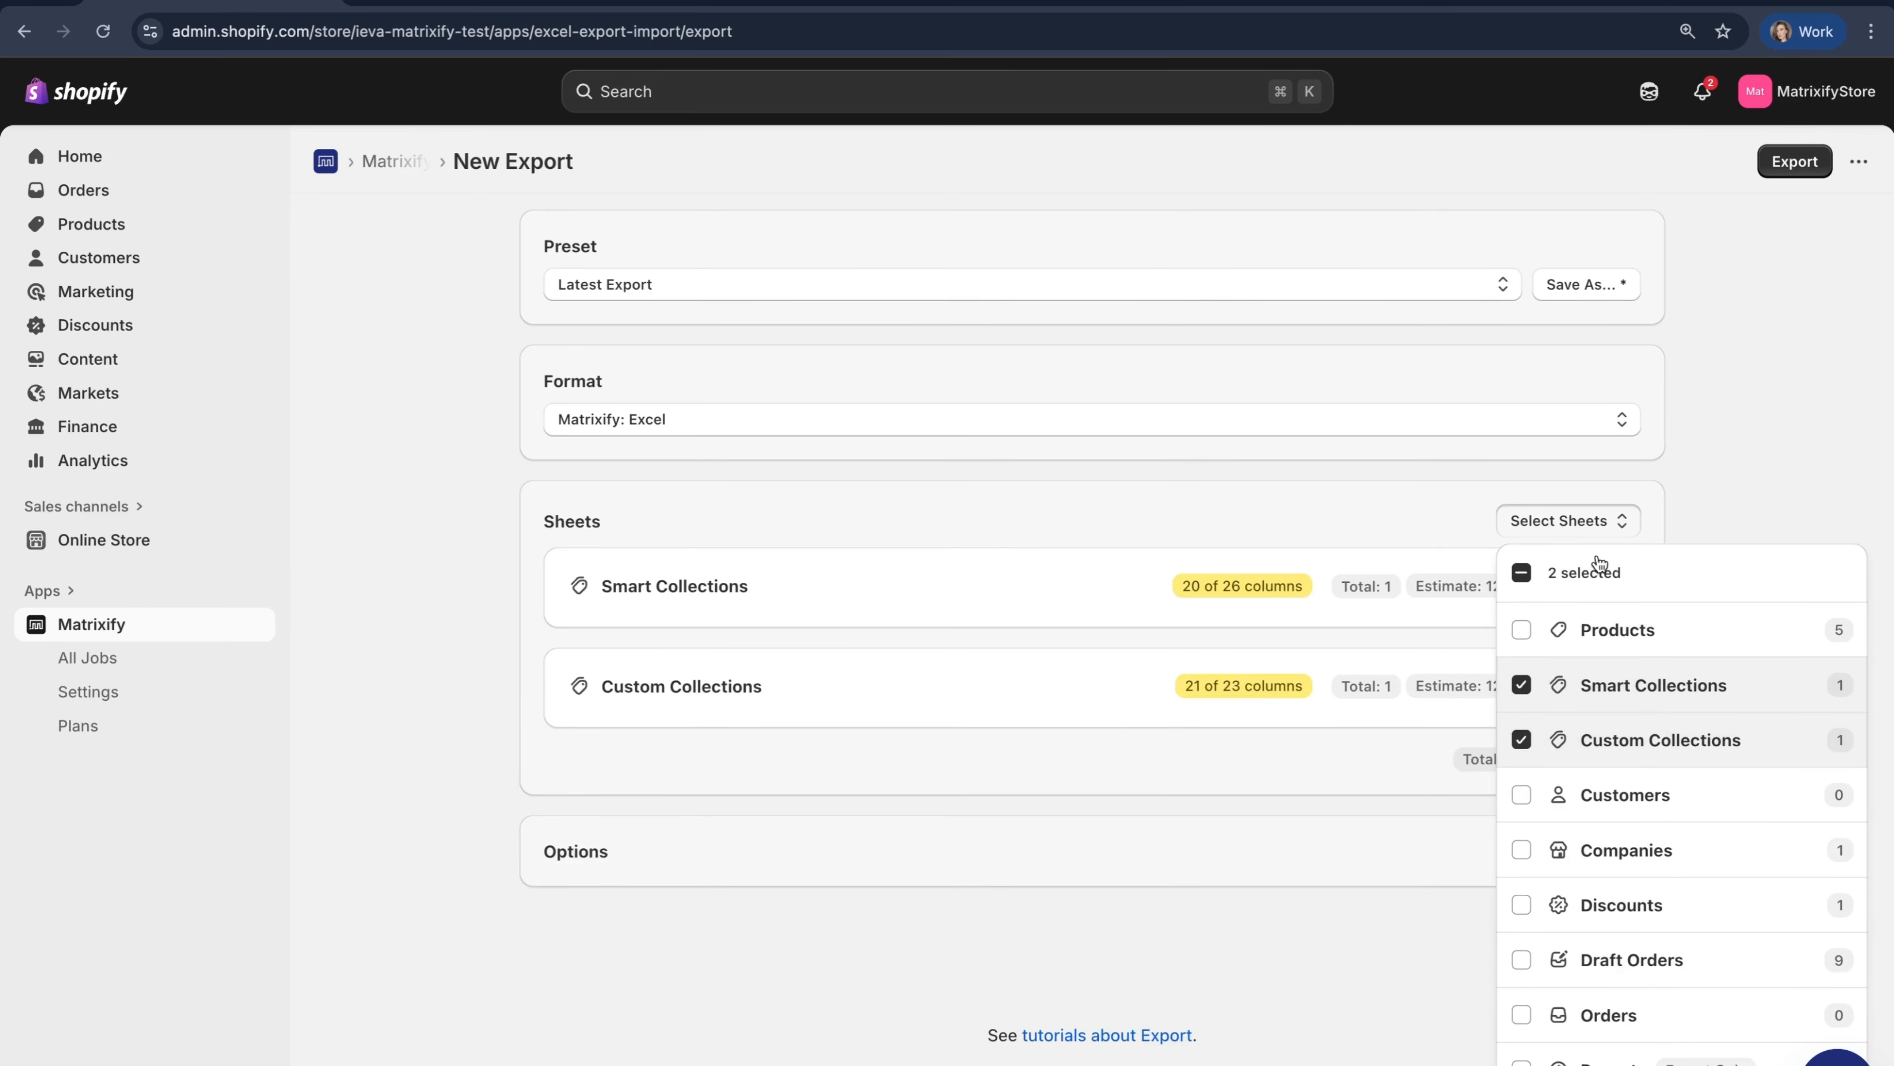
{"action": "left_click", "coordinate": [1569, 521]}
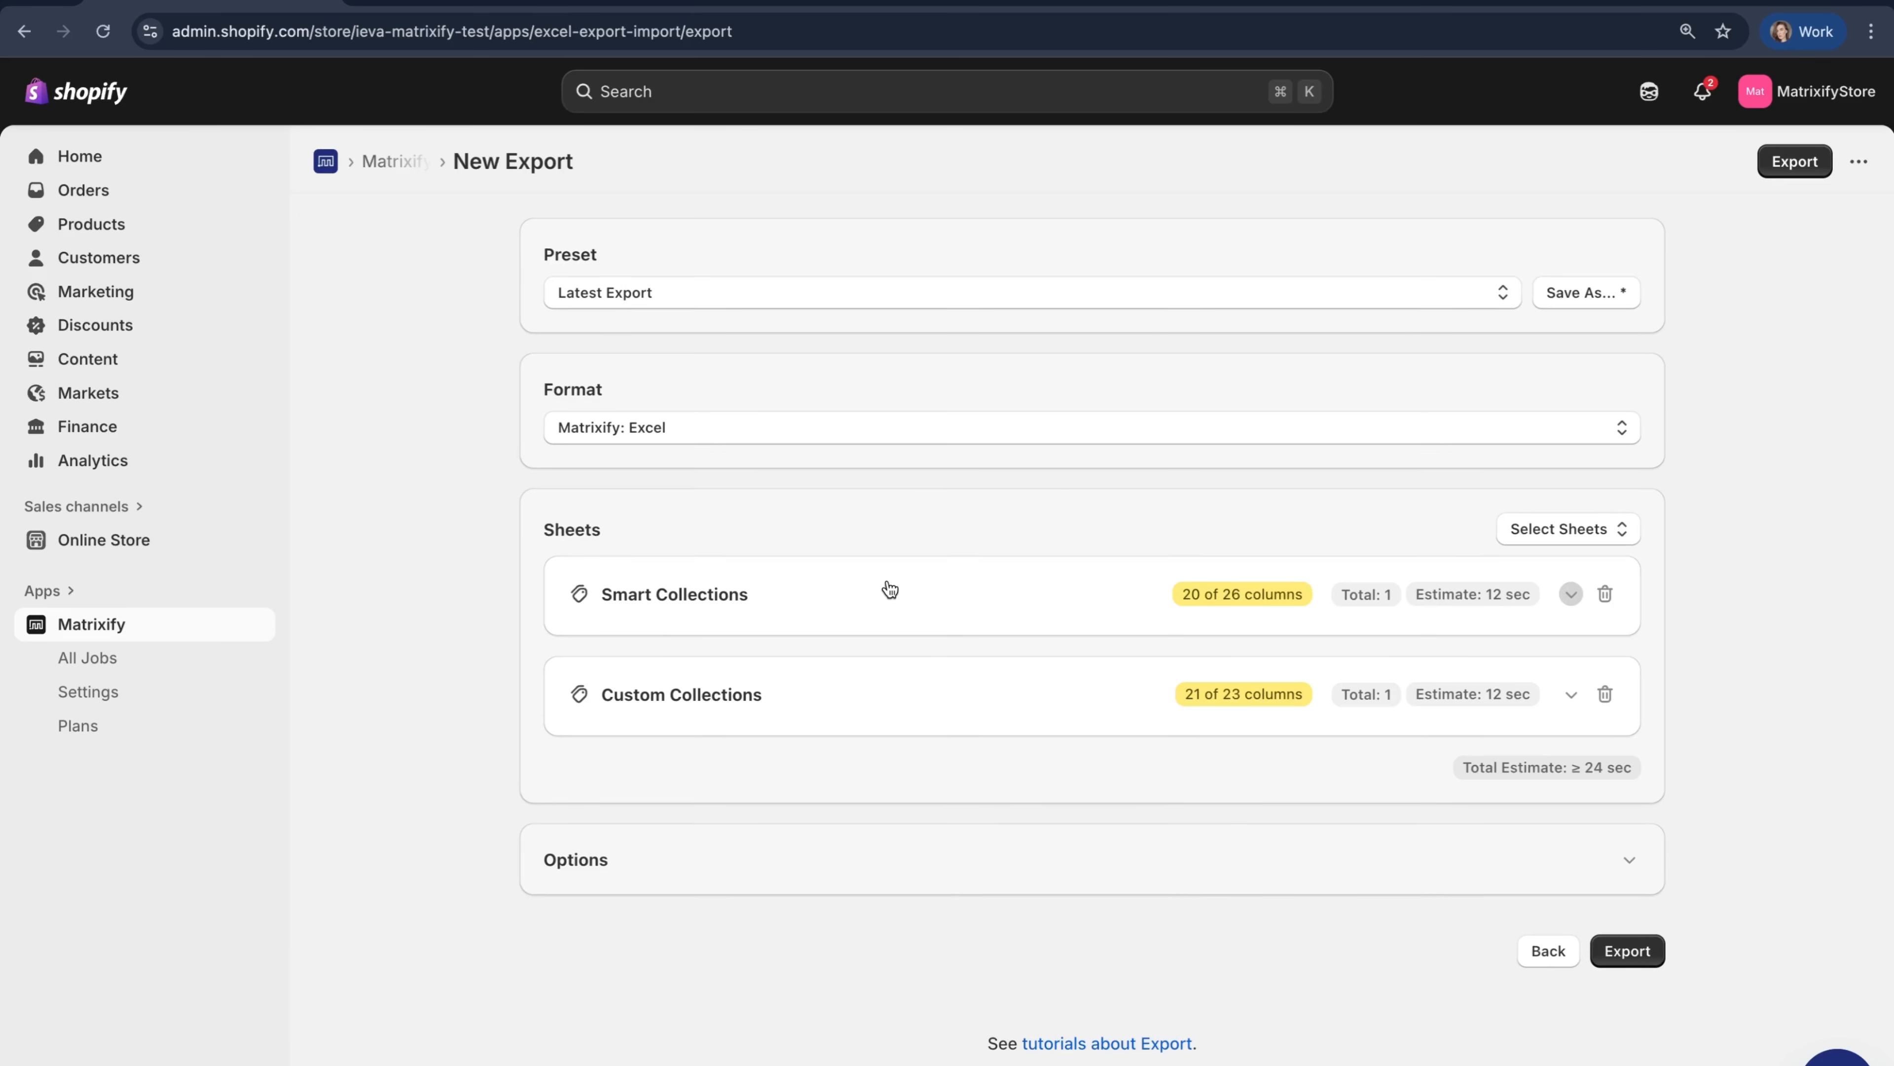
- Limit the Smart Collections basic columns to ID, Handle, Command and Sort Order, and expand its Linked Products group
{"action": "left_click", "coordinate": [966, 610]}
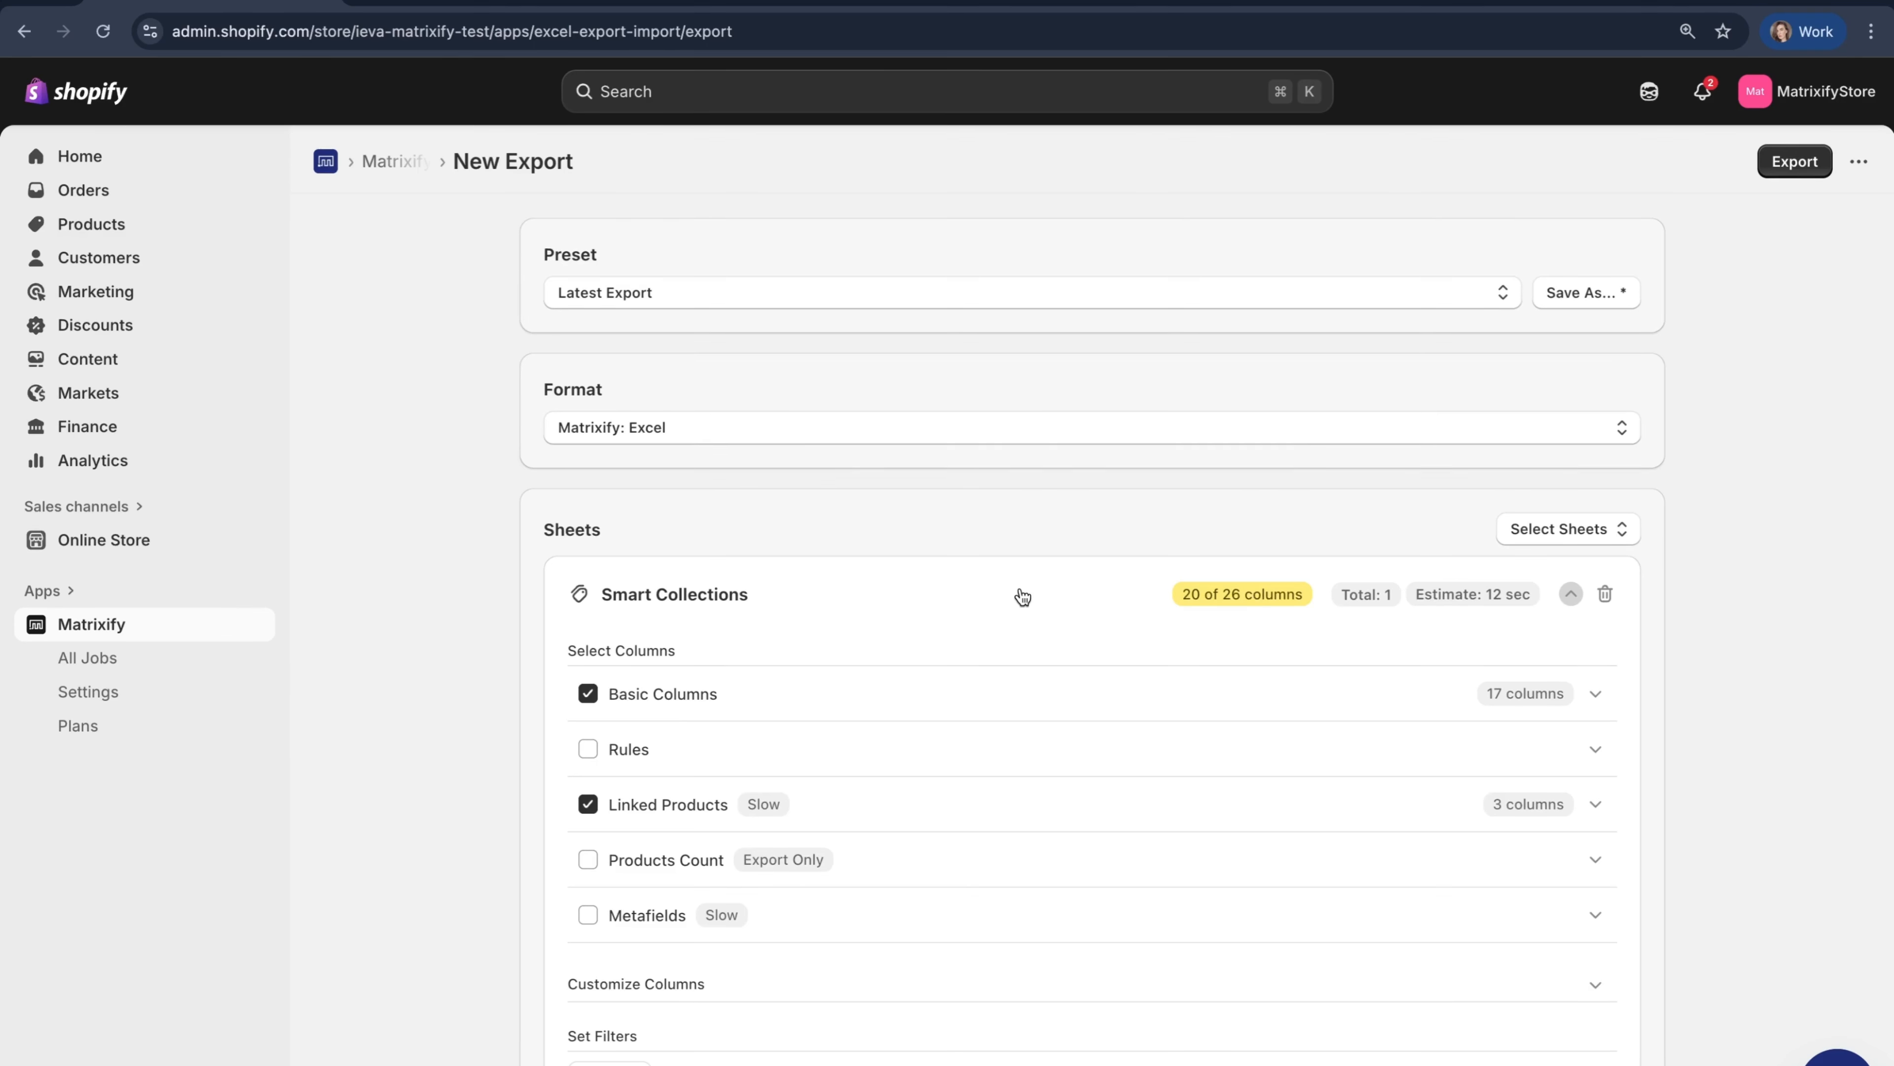
{"action": "left_click", "coordinate": [846, 704]}
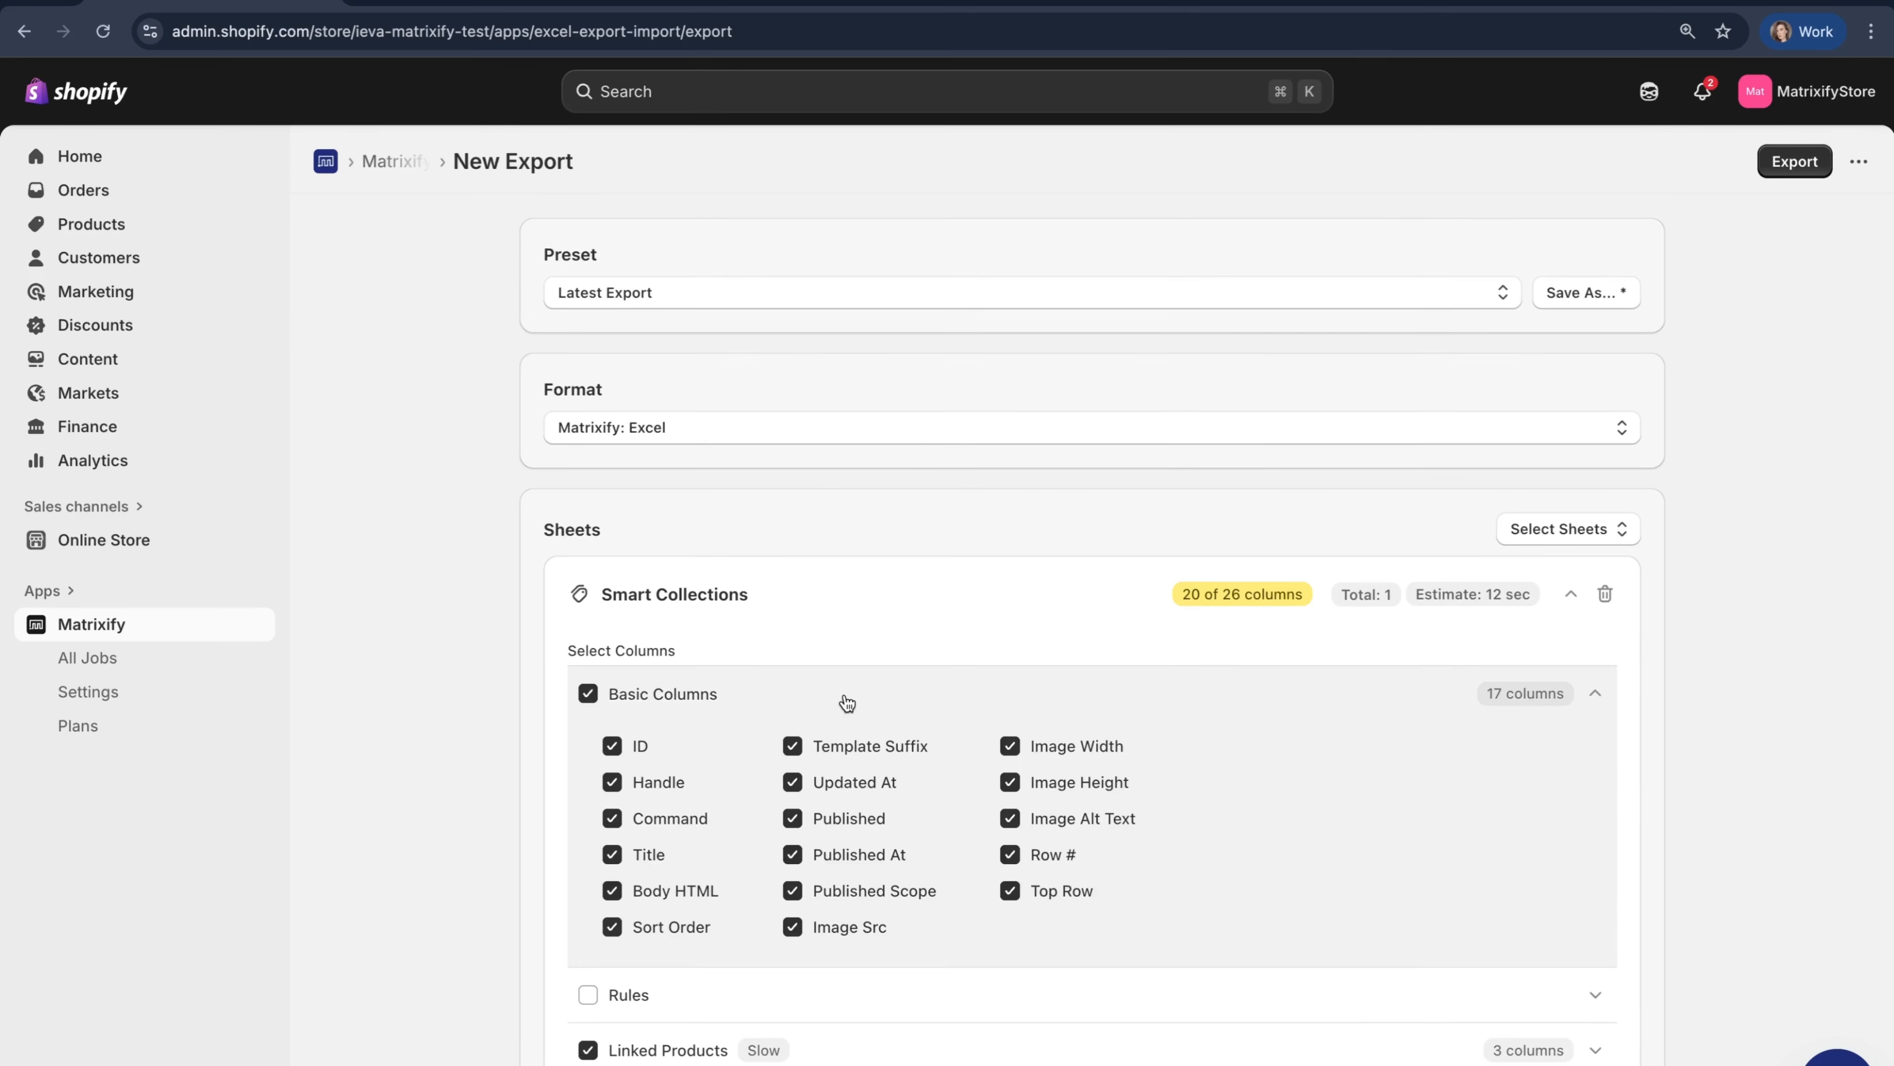
{"action": "left_click", "coordinate": [923, 701]}
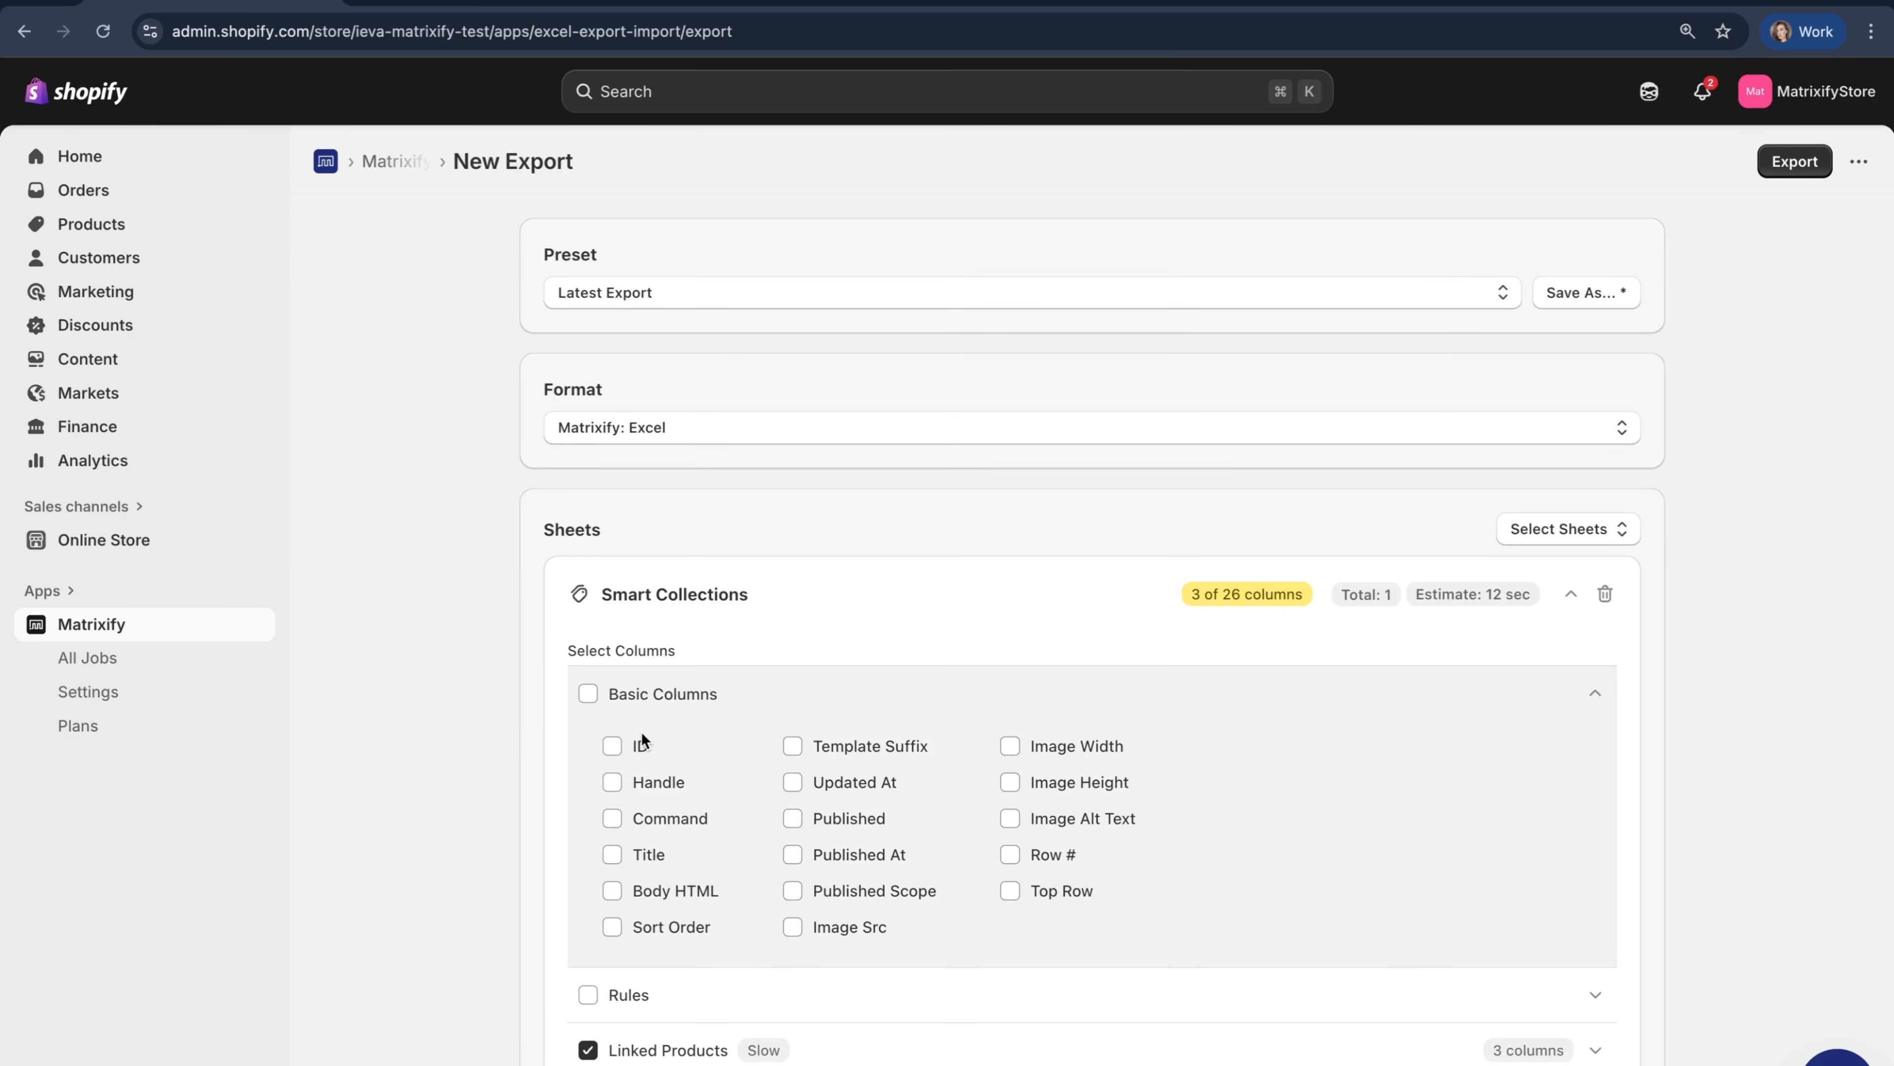
{"action": "left_click", "coordinate": [639, 745]}
{"action": "left_click", "coordinate": [664, 785]}
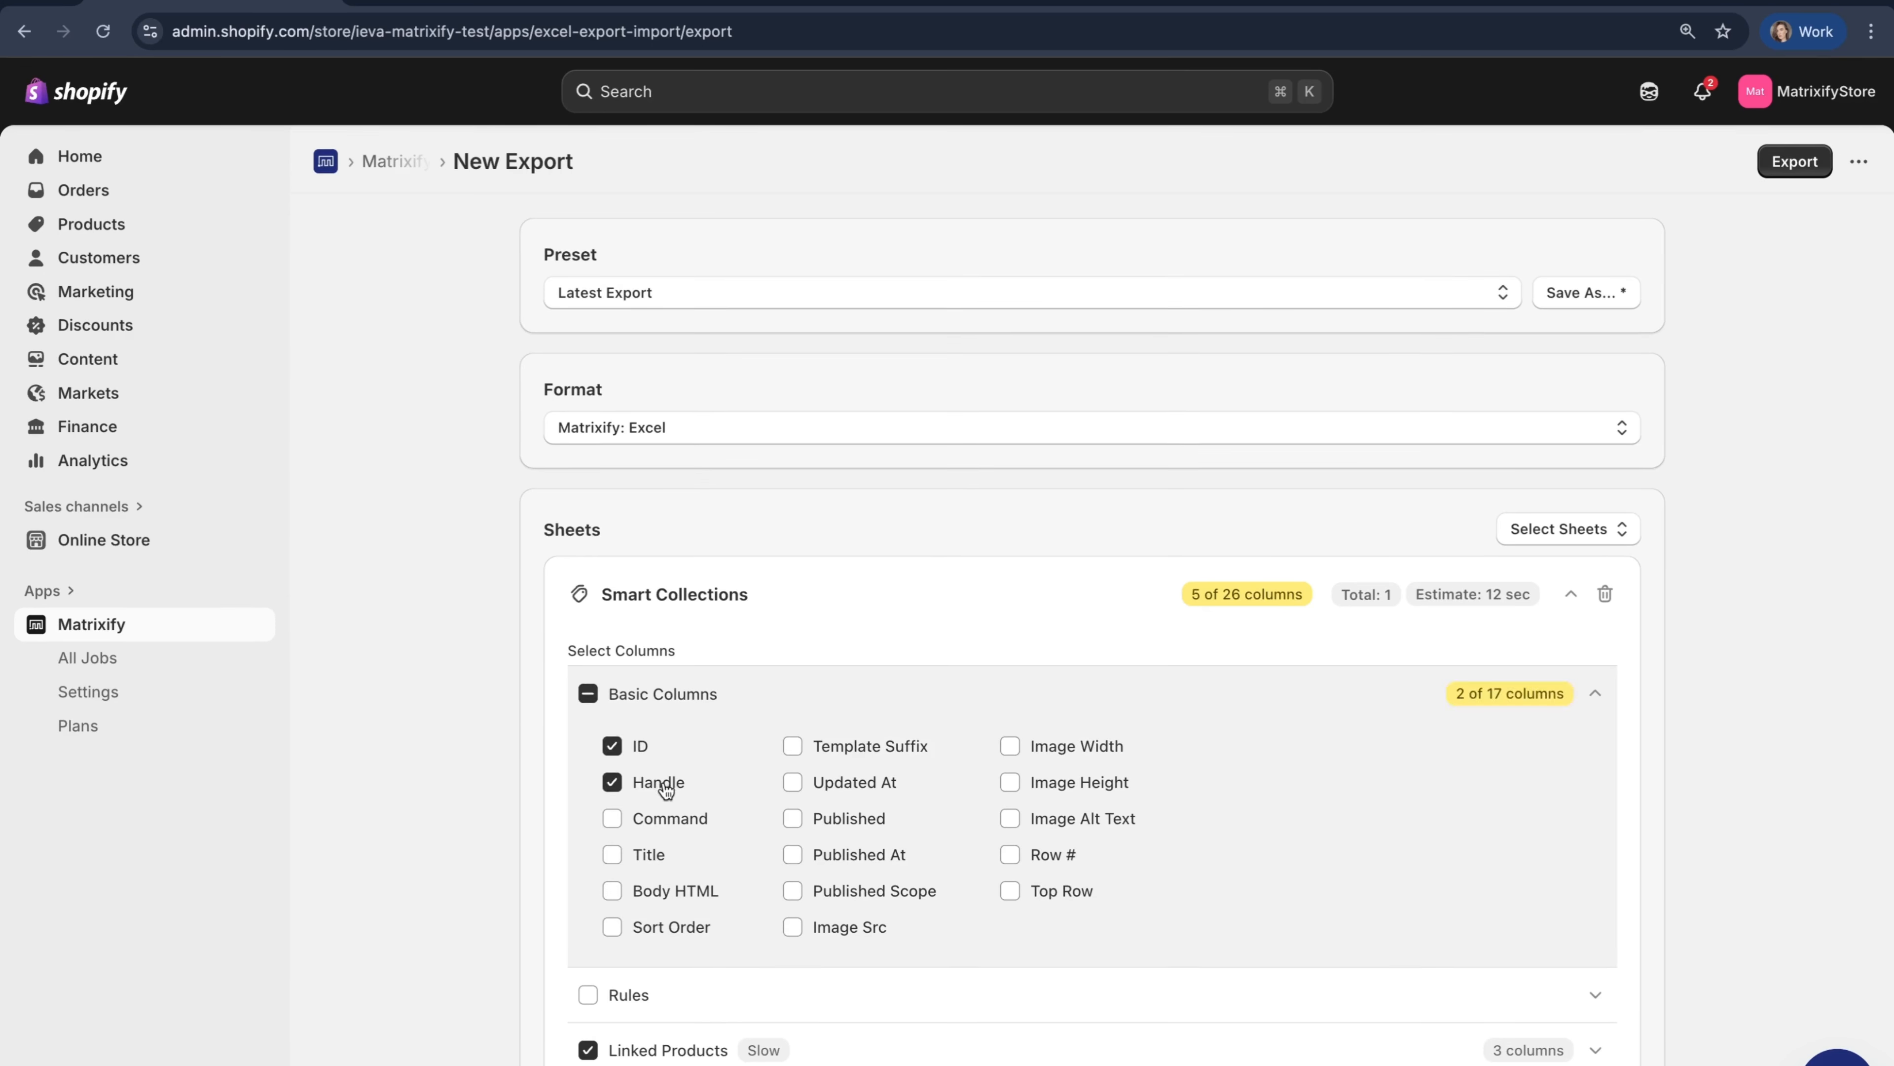
{"action": "left_click", "coordinate": [682, 821]}
{"action": "left_click", "coordinate": [666, 925]}
{"action": "scroll", "coordinate": [823, 654], "scroll_direction": "down", "scroll_amount": 3}
{"action": "left_click", "coordinate": [858, 842]}
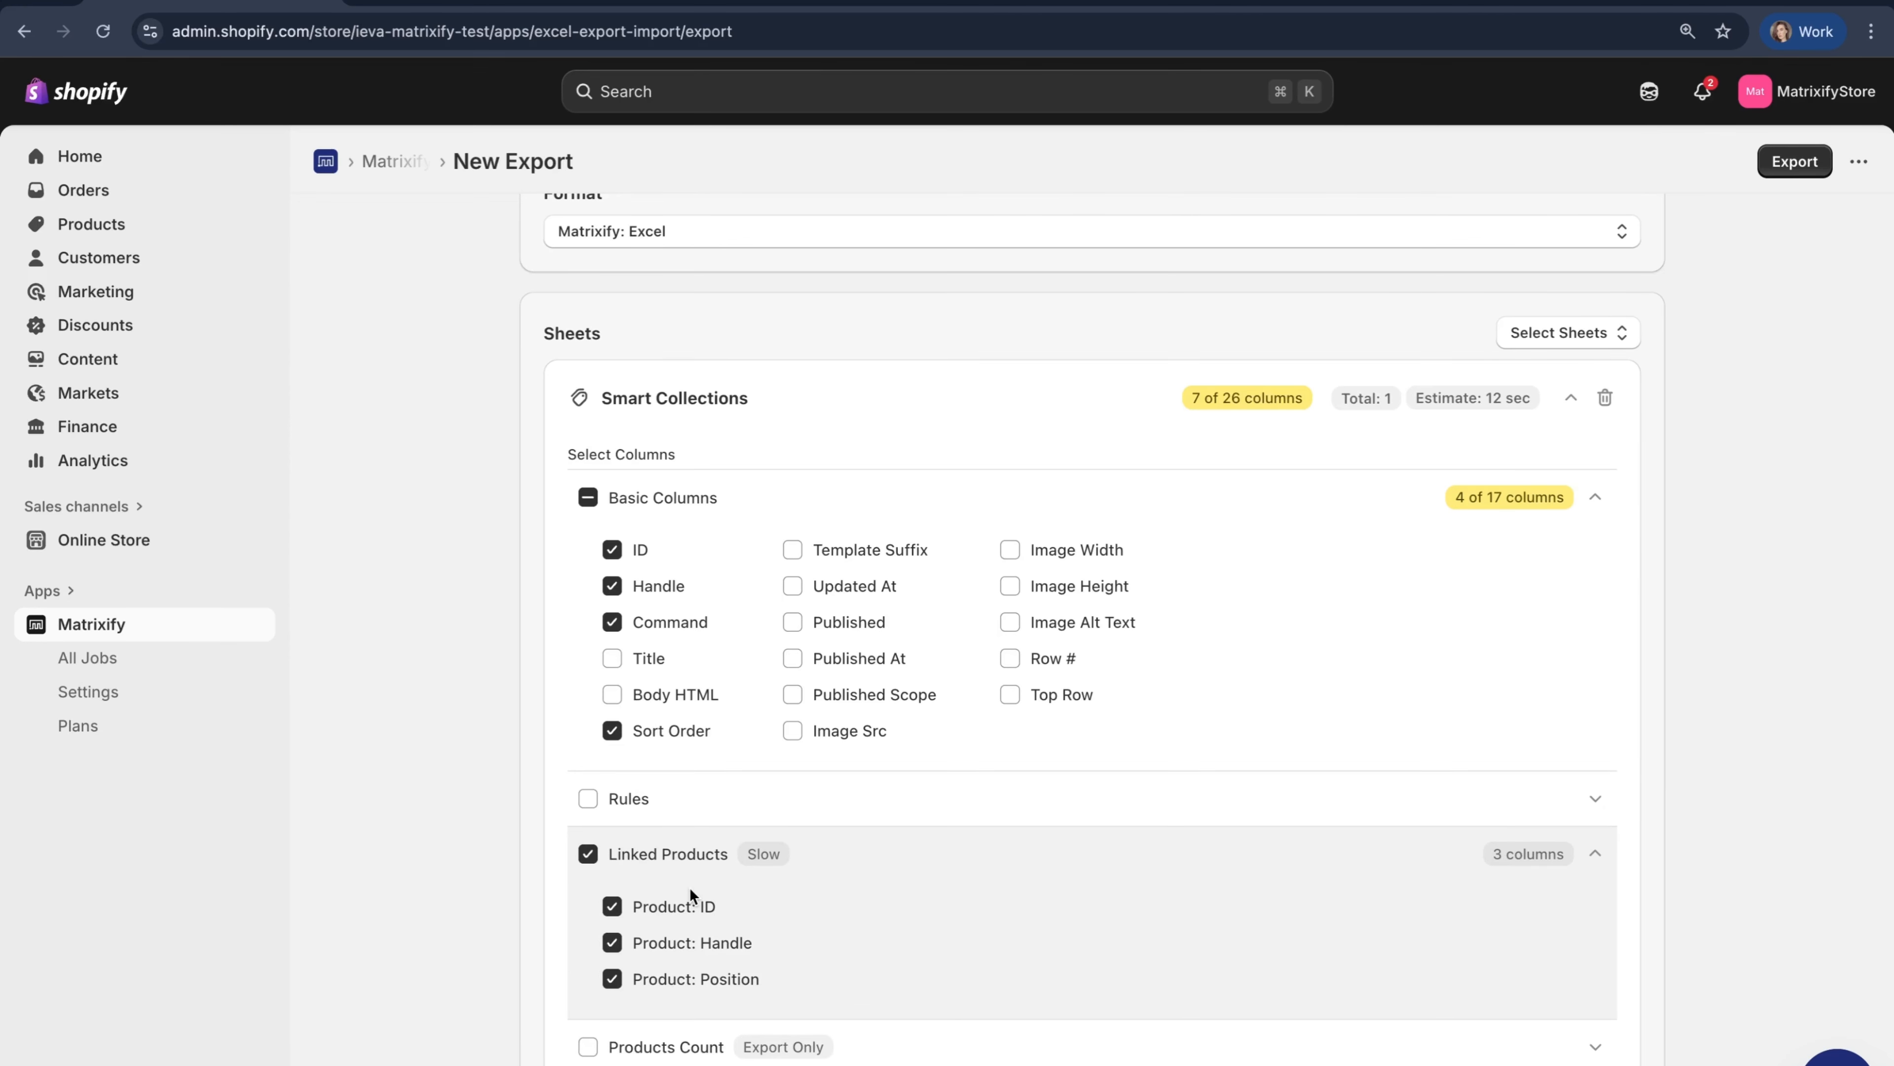
- Limit the Custom Collections basic columns to ID, Handle, Command and Sort Order, and expand its Linked Products group
{"action": "scroll", "coordinate": [690, 887], "scroll_direction": "down", "scroll_amount": 8}
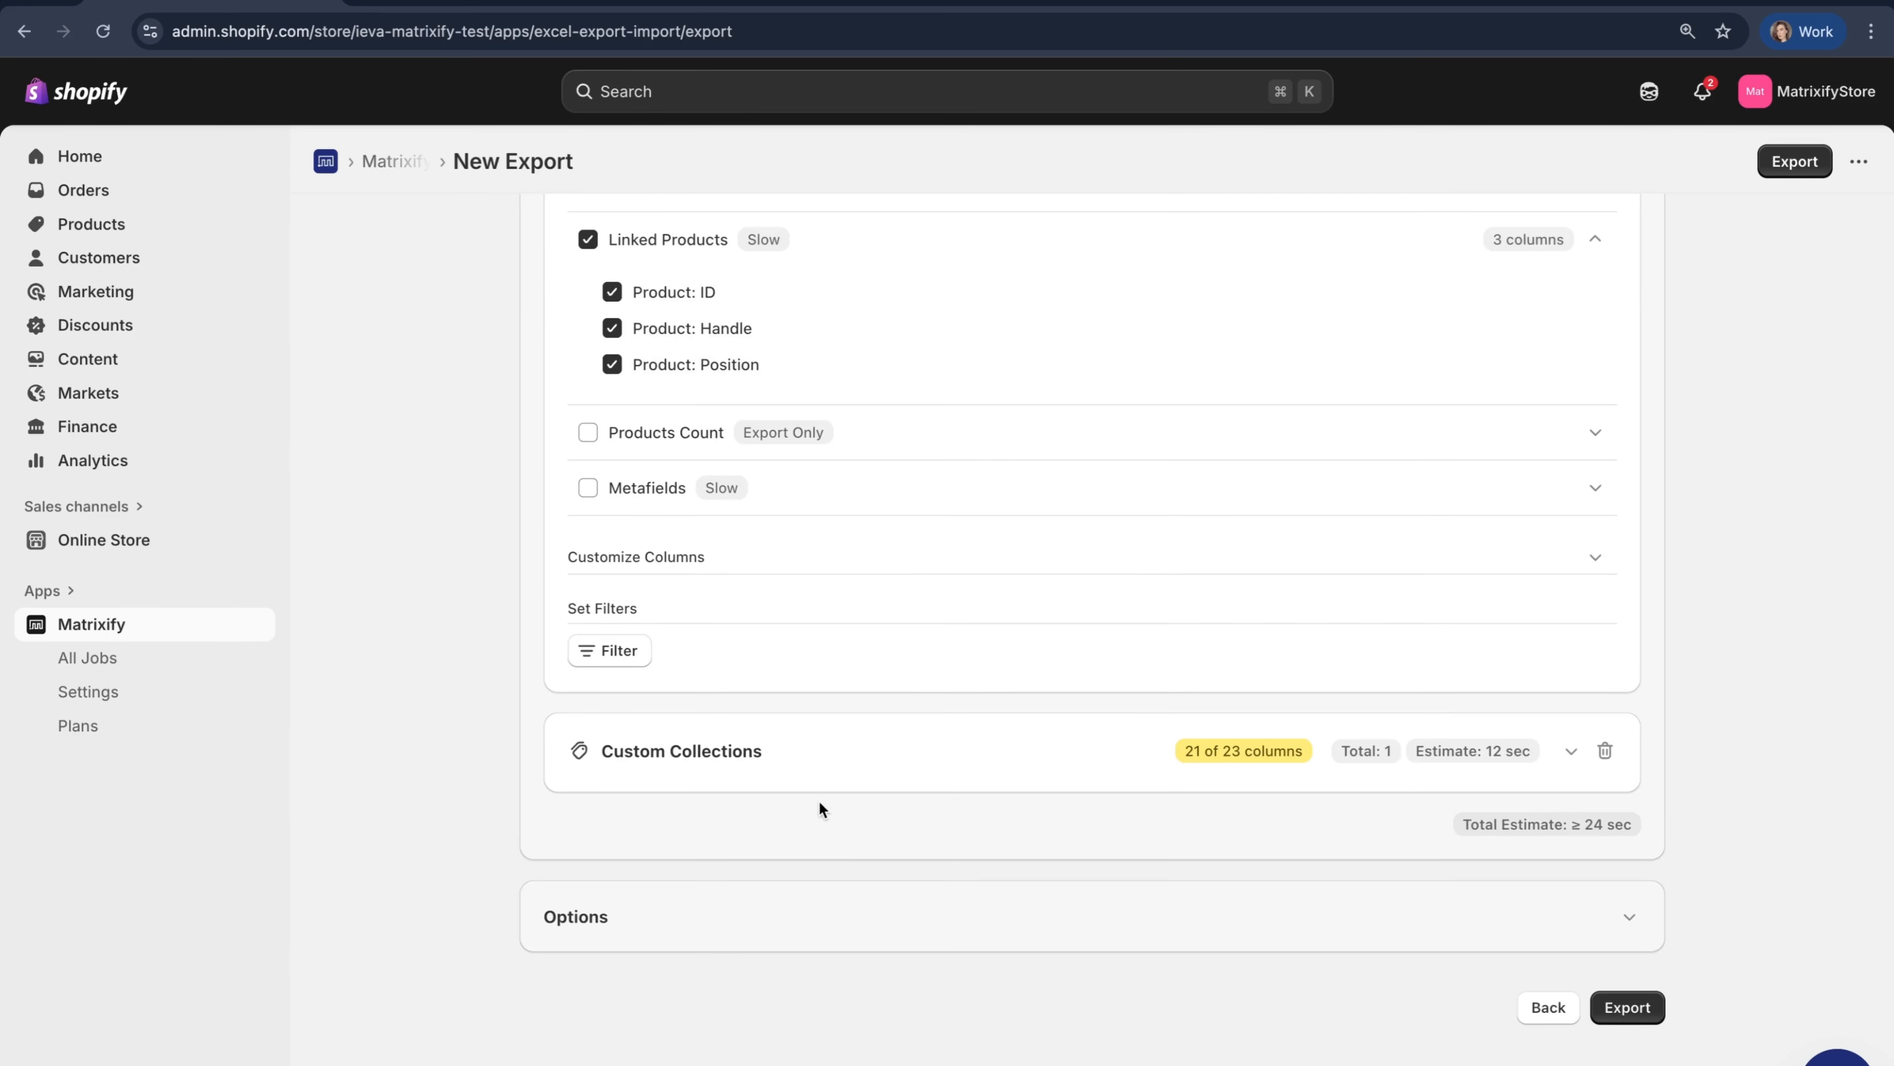
{"action": "left_click", "coordinate": [867, 753]}
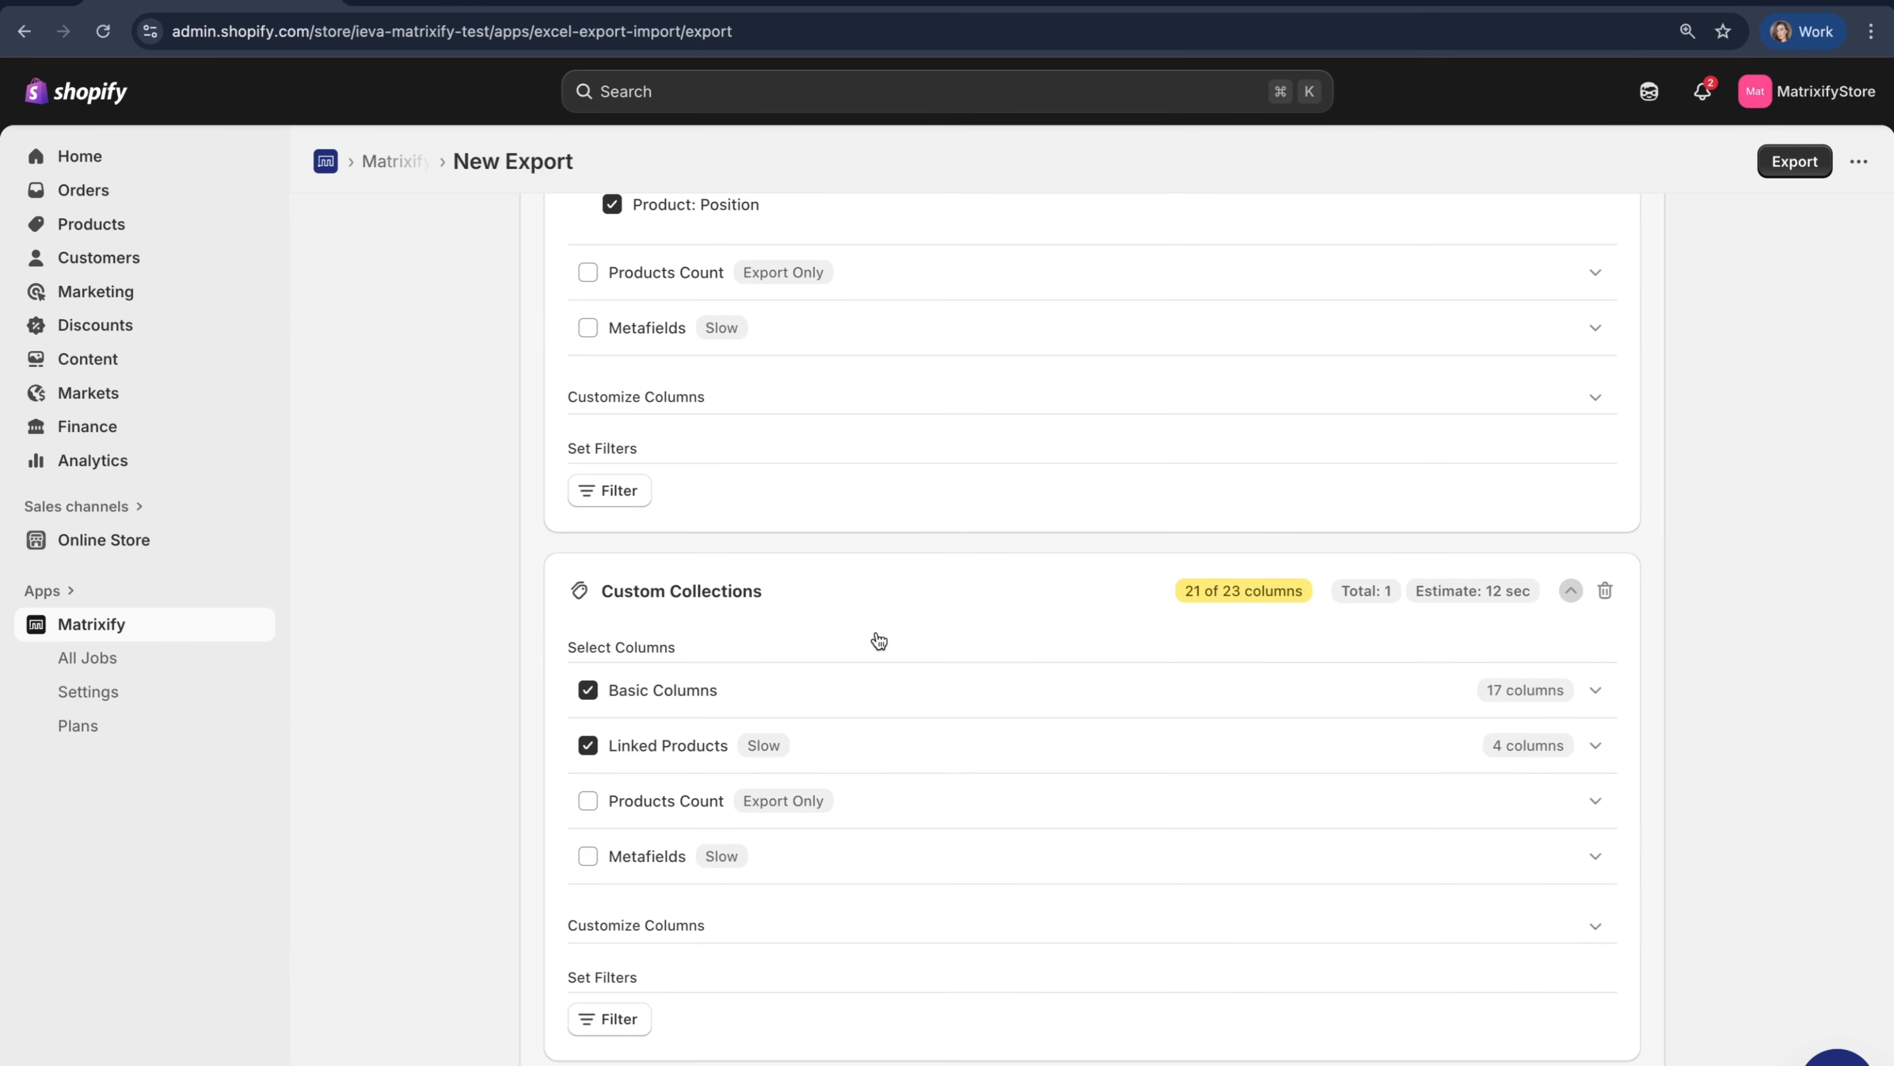
{"action": "left_click", "coordinate": [937, 686]}
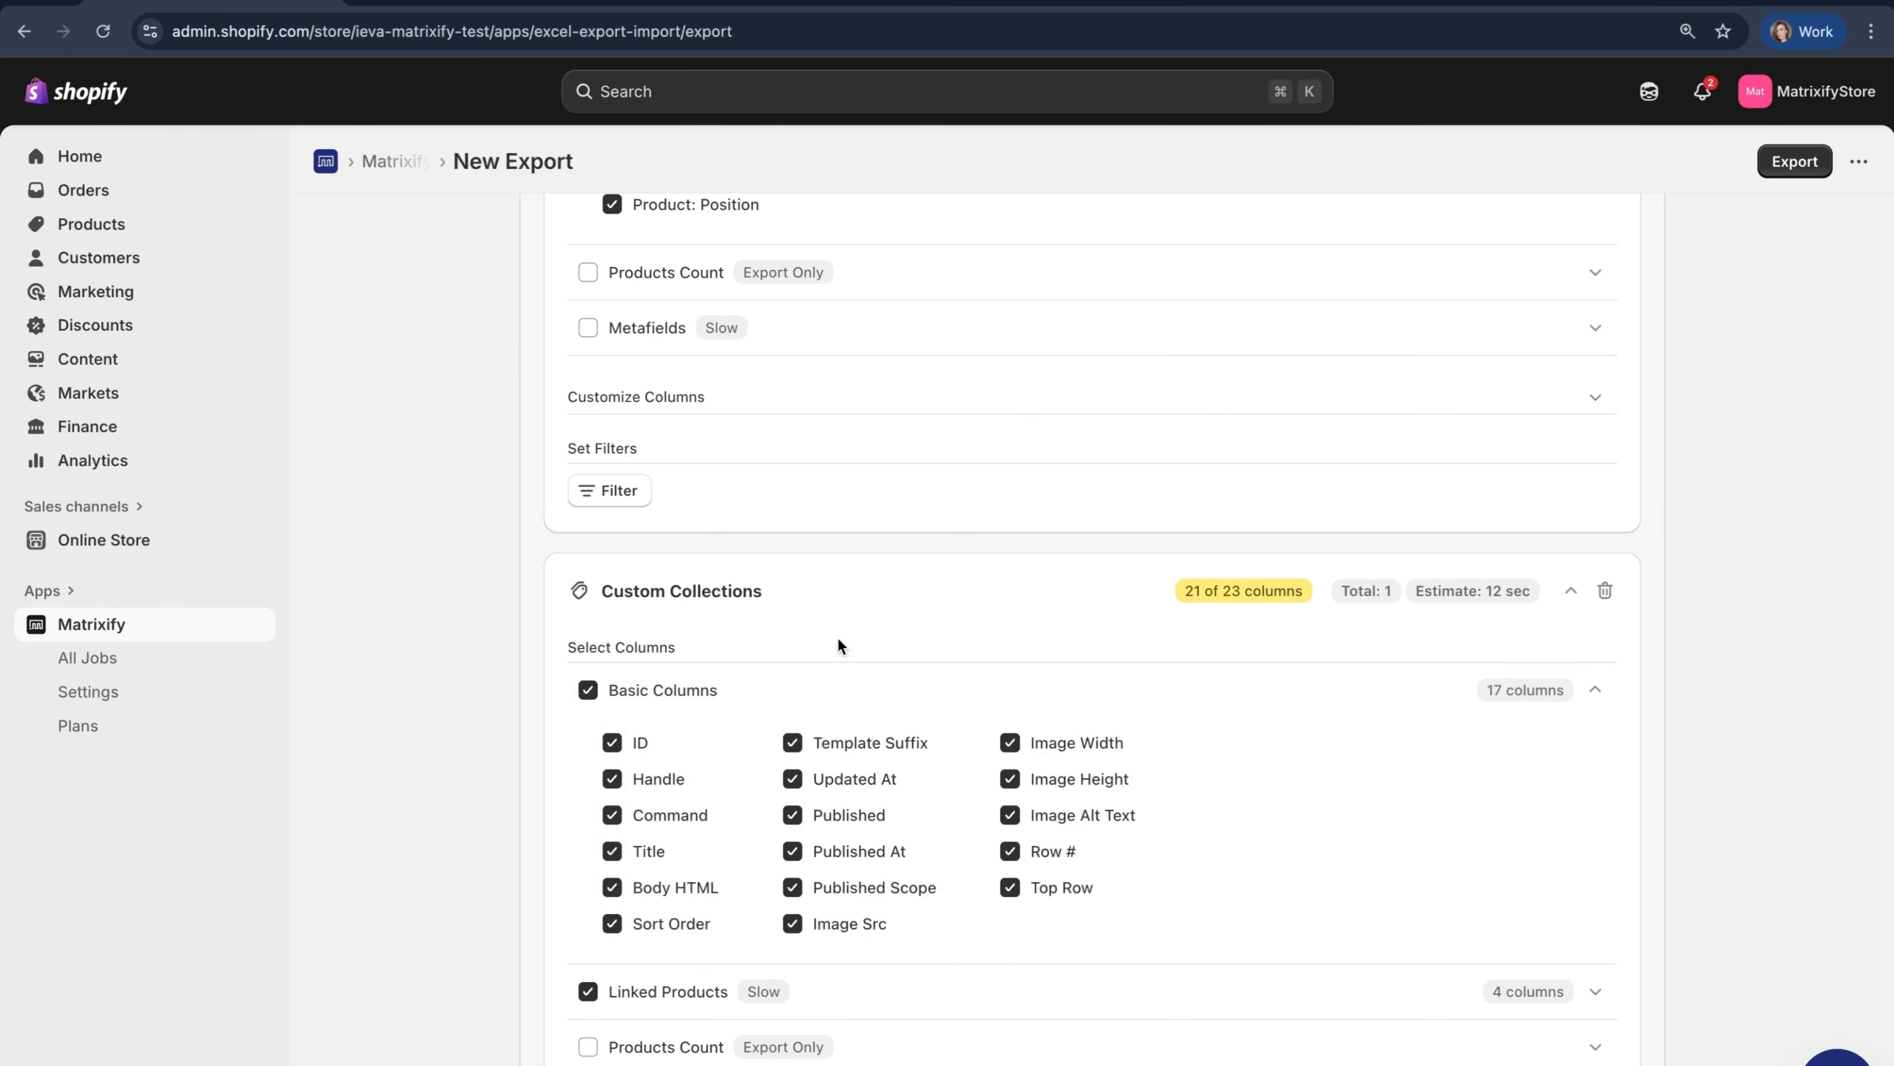
{"action": "left_click", "coordinate": [682, 691]}
{"action": "left_click", "coordinate": [615, 742]}
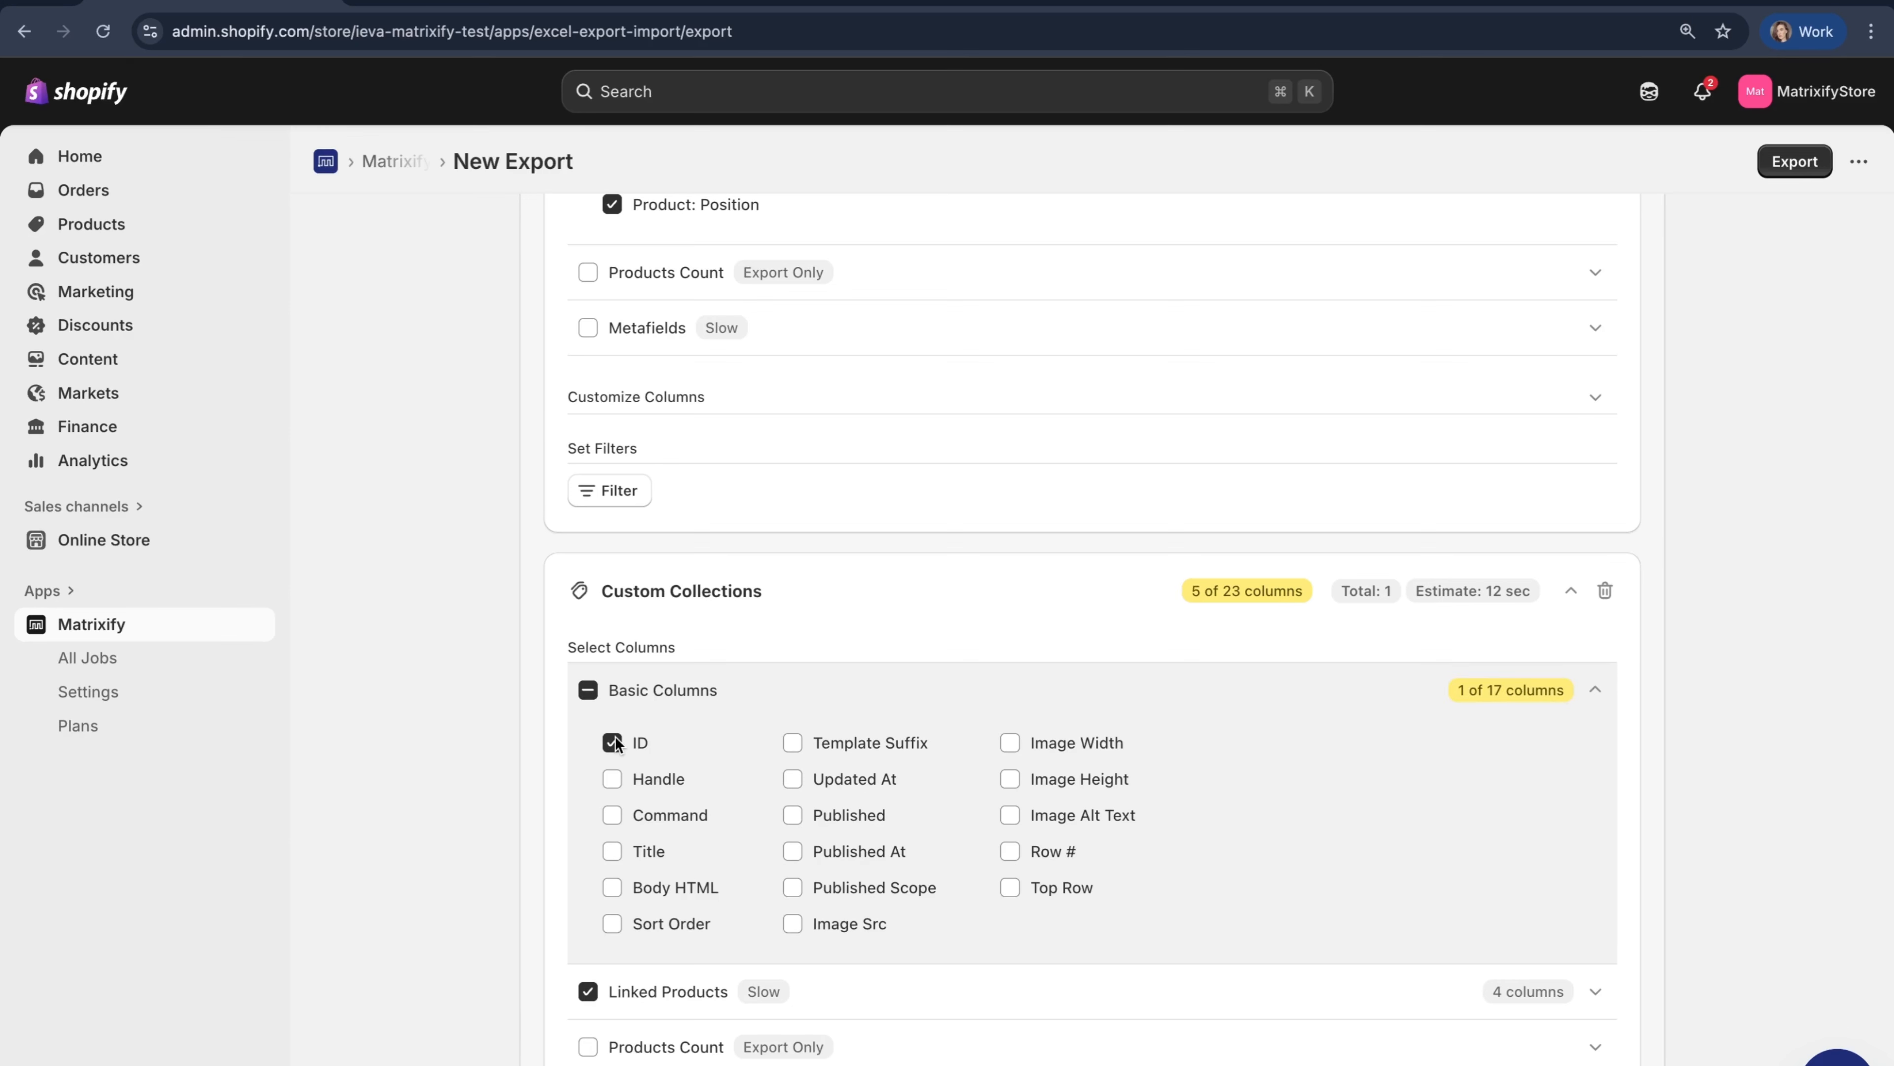
{"action": "left_click", "coordinate": [656, 789]}
{"action": "left_click", "coordinate": [684, 828]}
{"action": "left_click", "coordinate": [693, 923]}
{"action": "scroll", "coordinate": [698, 933], "scroll_direction": "down", "scroll_amount": 2}
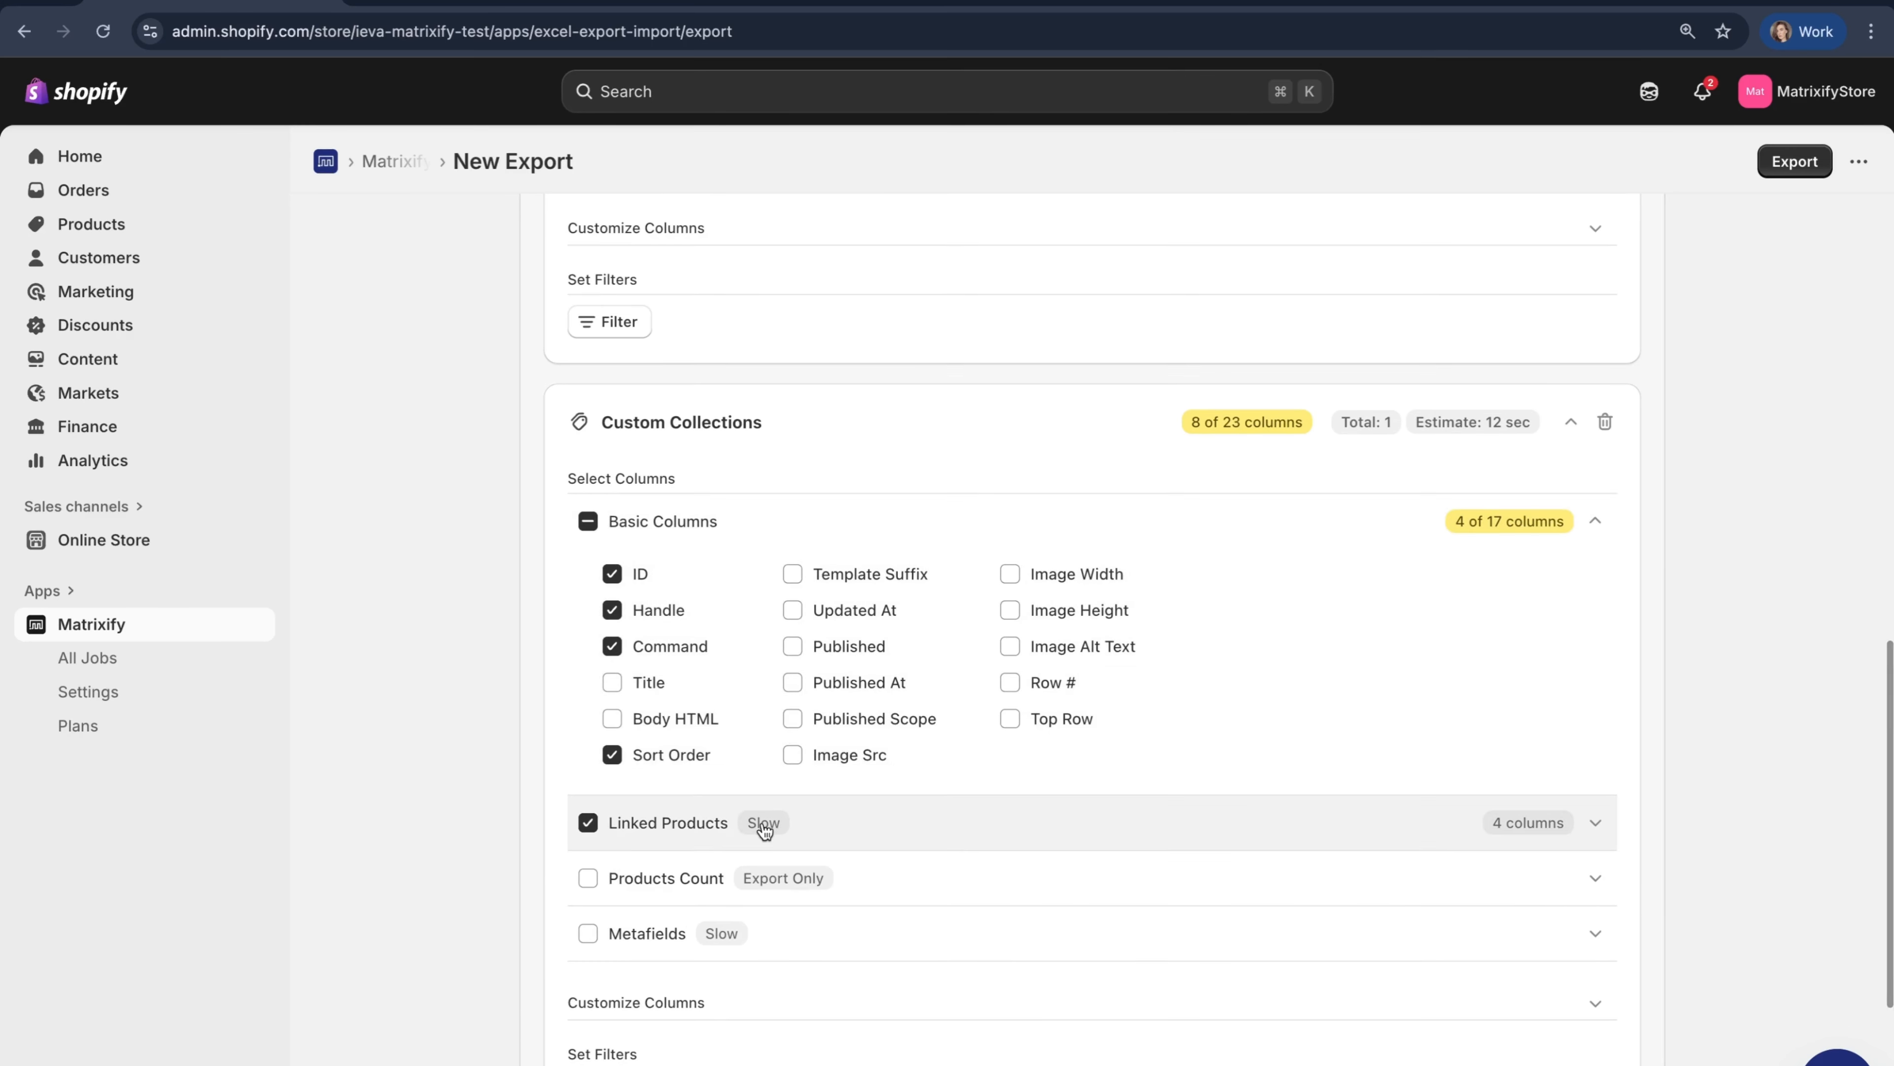
{"action": "left_click", "coordinate": [763, 825]}
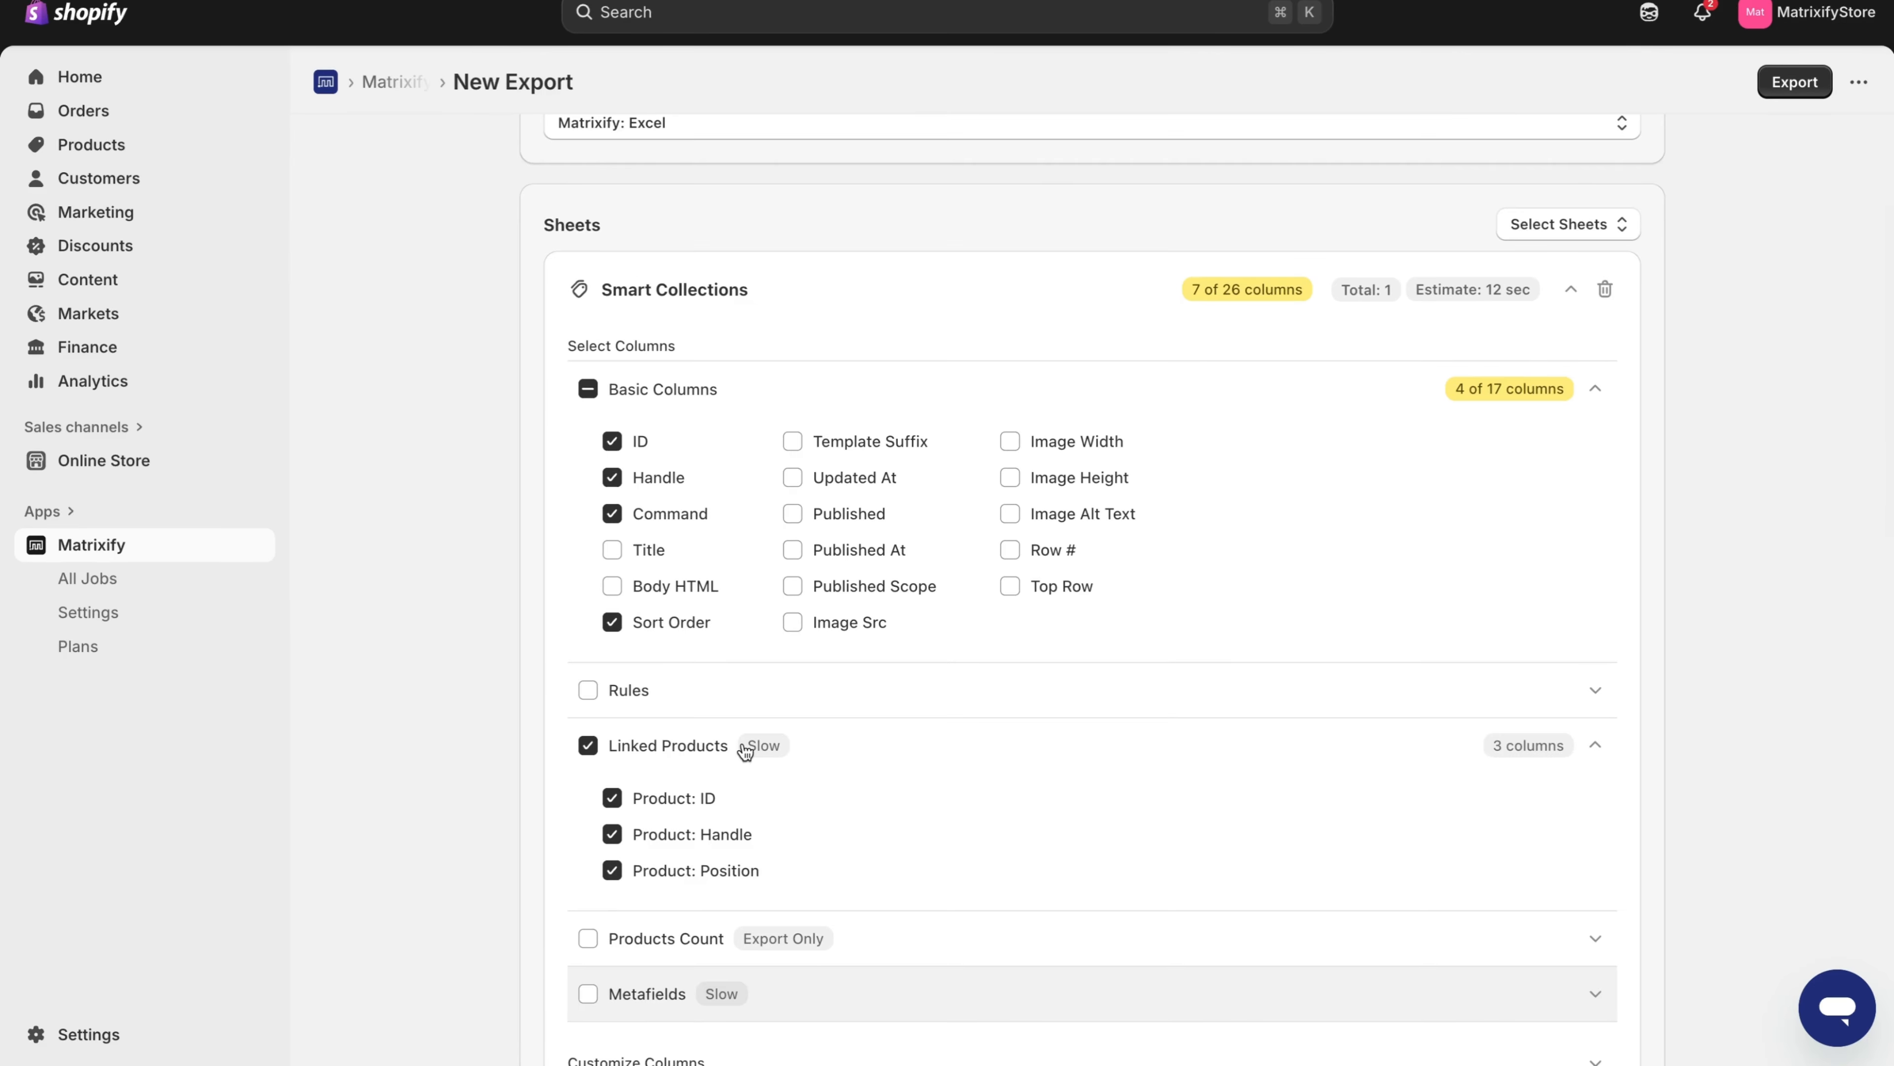
- Examine the filter fields offered for the Smart Collections sheet and for the Custom Collections sheet
{"action": "scroll", "coordinate": [750, 746], "scroll_direction": "down", "scroll_amount": 5}
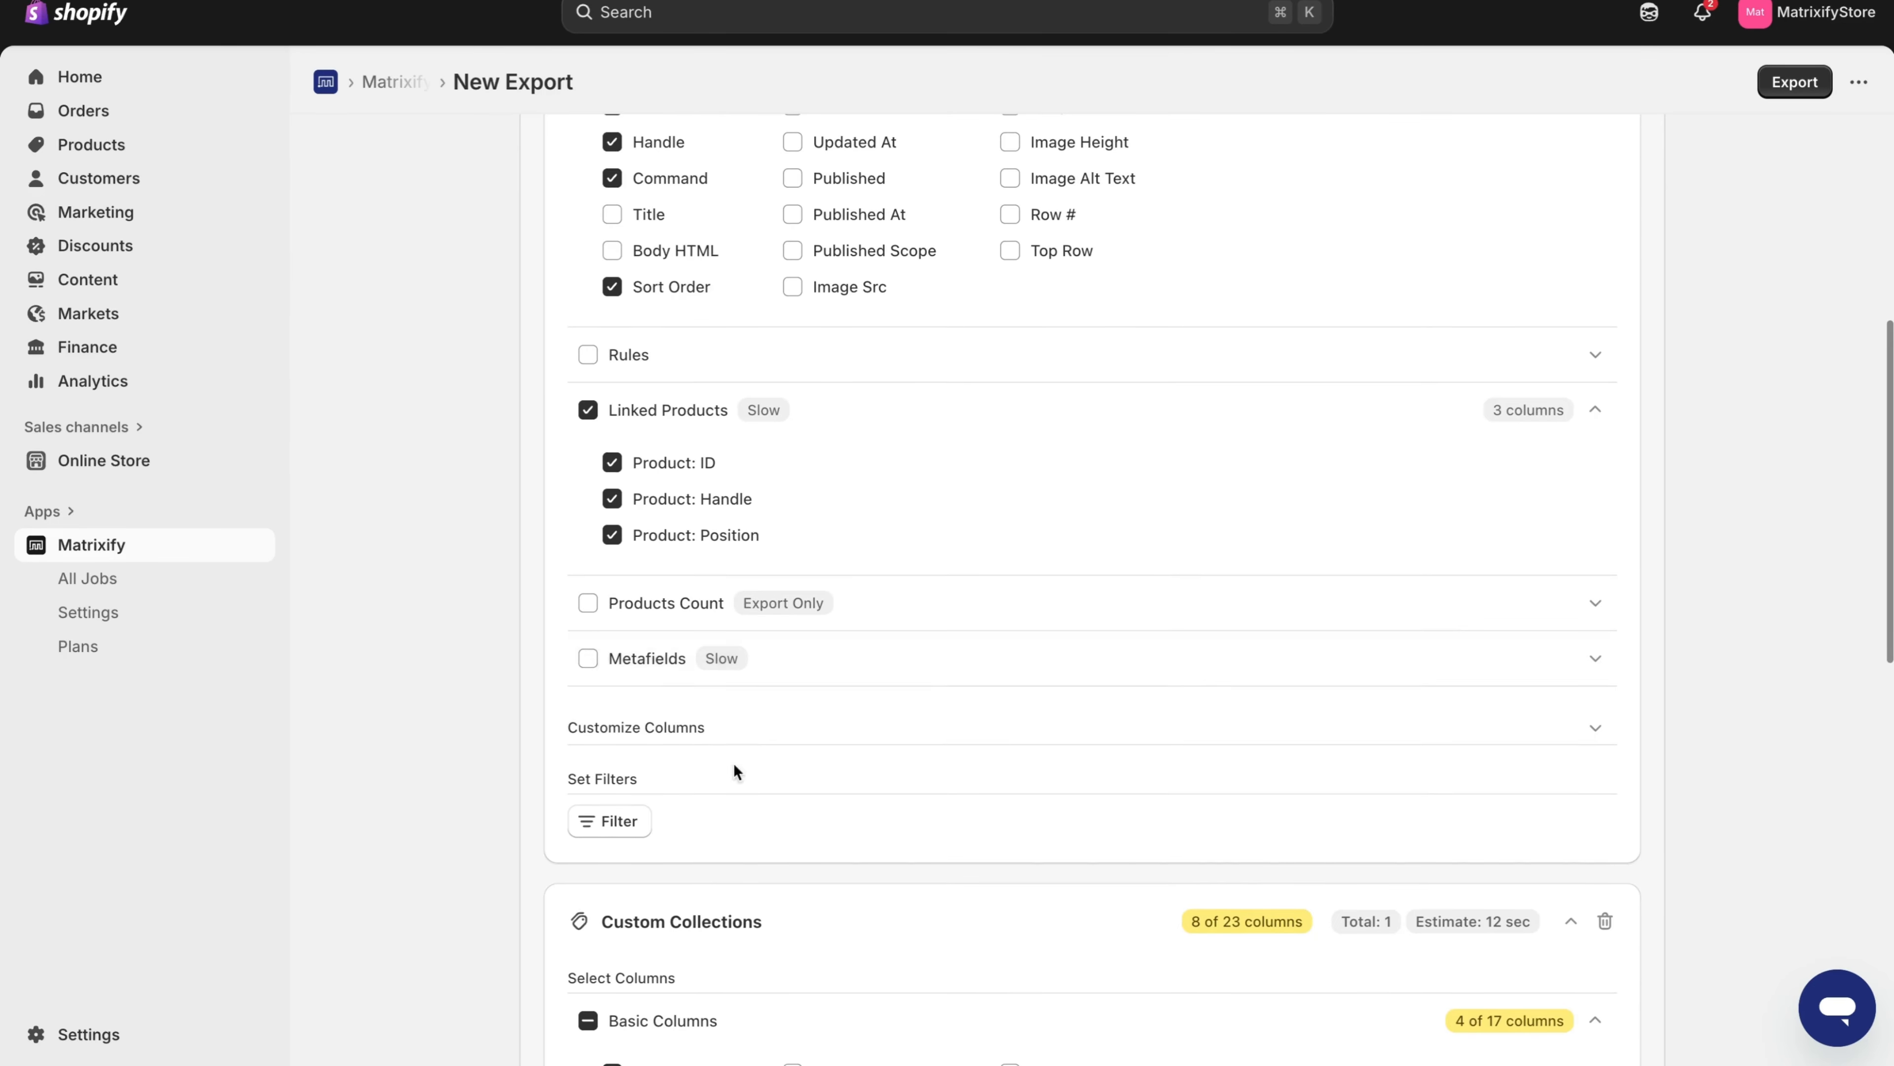
{"action": "left_click", "coordinate": [635, 828]}
{"action": "left_click", "coordinate": [704, 906]}
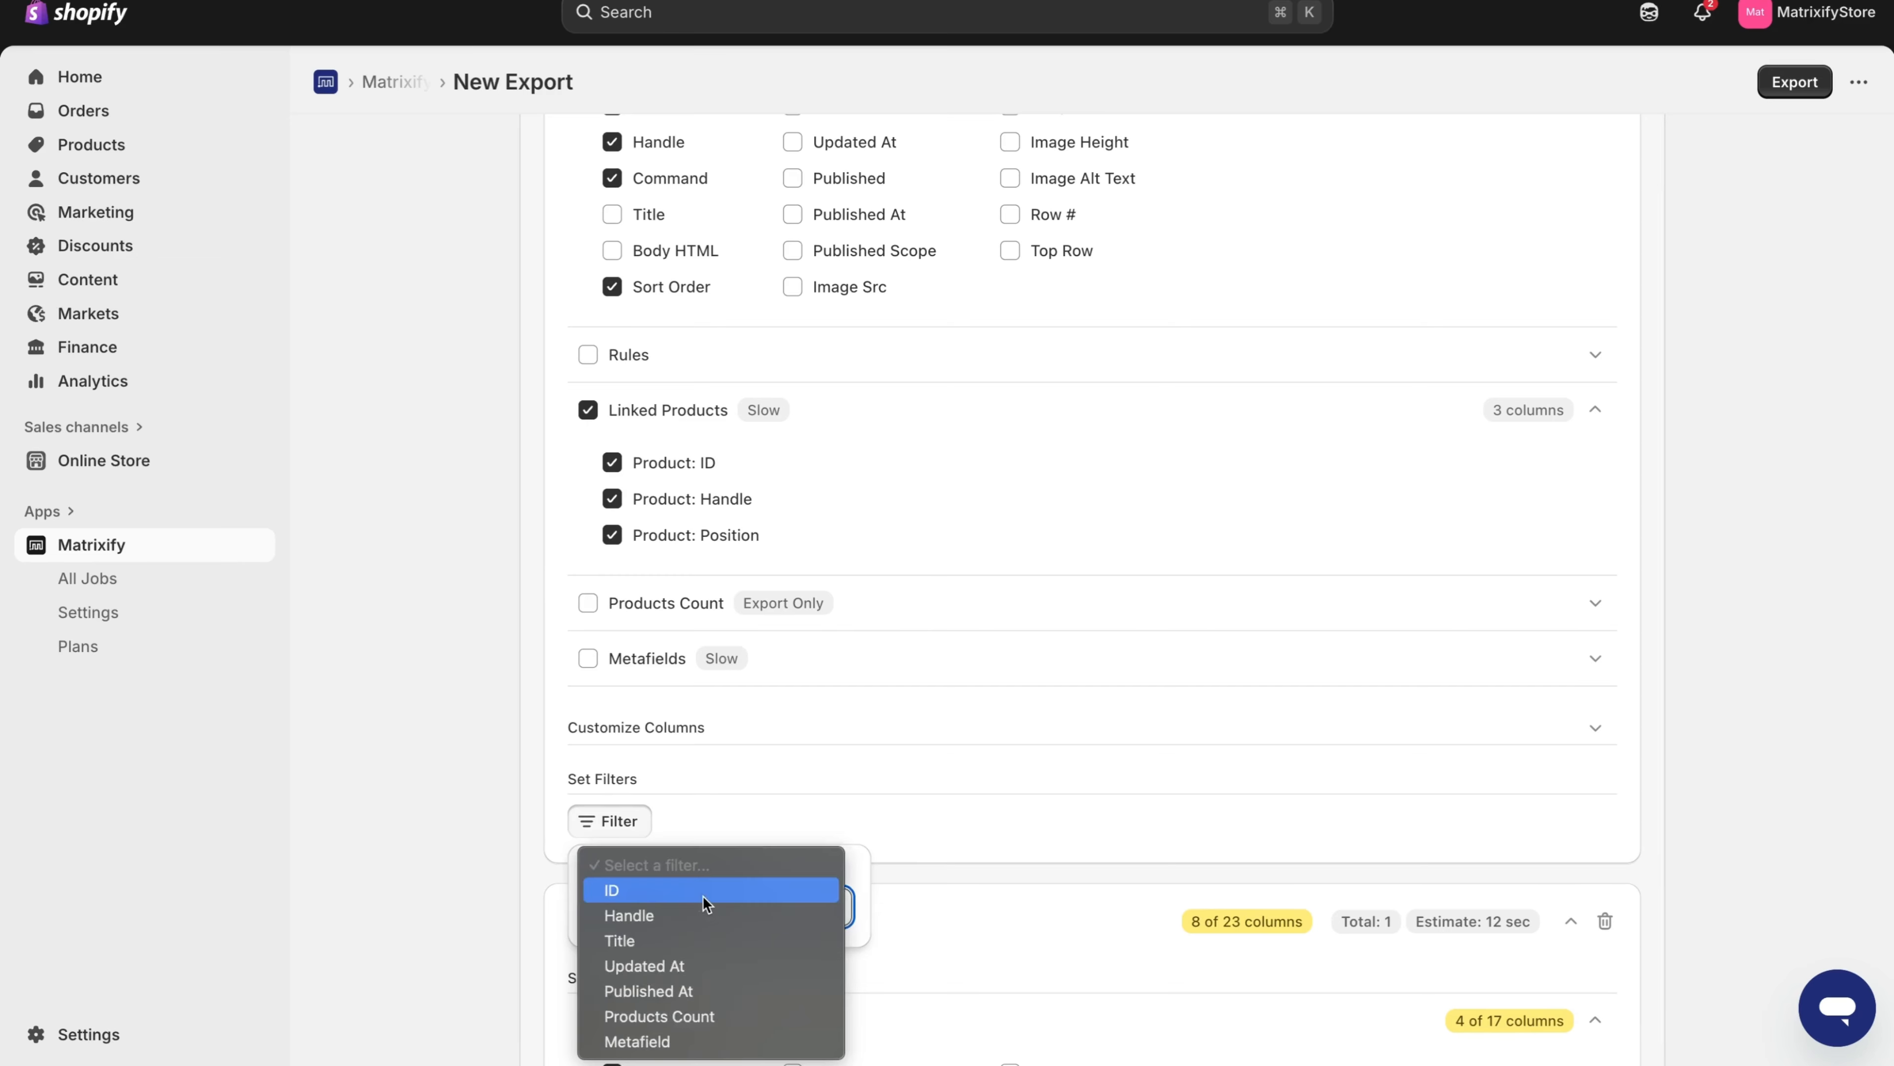
{"action": "scroll", "coordinate": [919, 762], "scroll_direction": "down", "scroll_amount": 9}
{"action": "scroll", "coordinate": [919, 761], "scroll_direction": "down", "scroll_amount": 3}
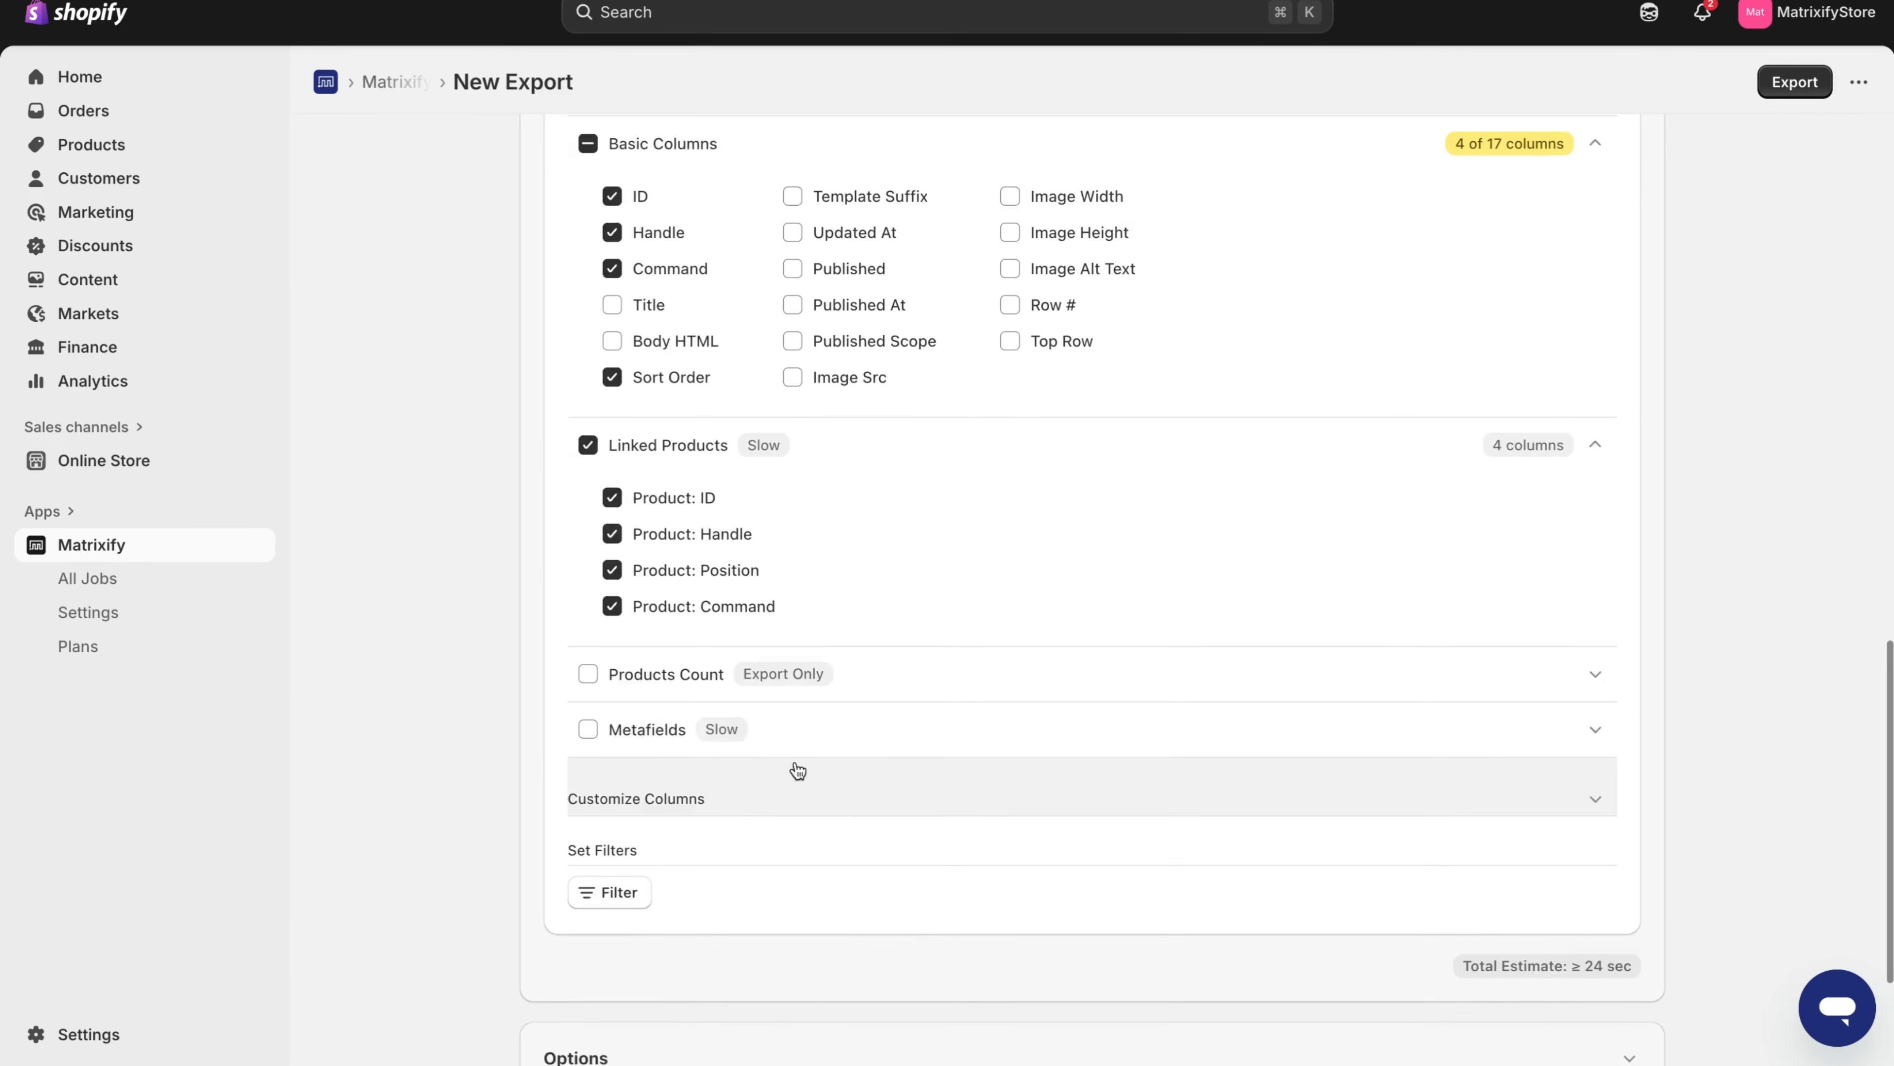
{"action": "left_click", "coordinate": [613, 894]}
{"action": "left_click", "coordinate": [741, 981]}
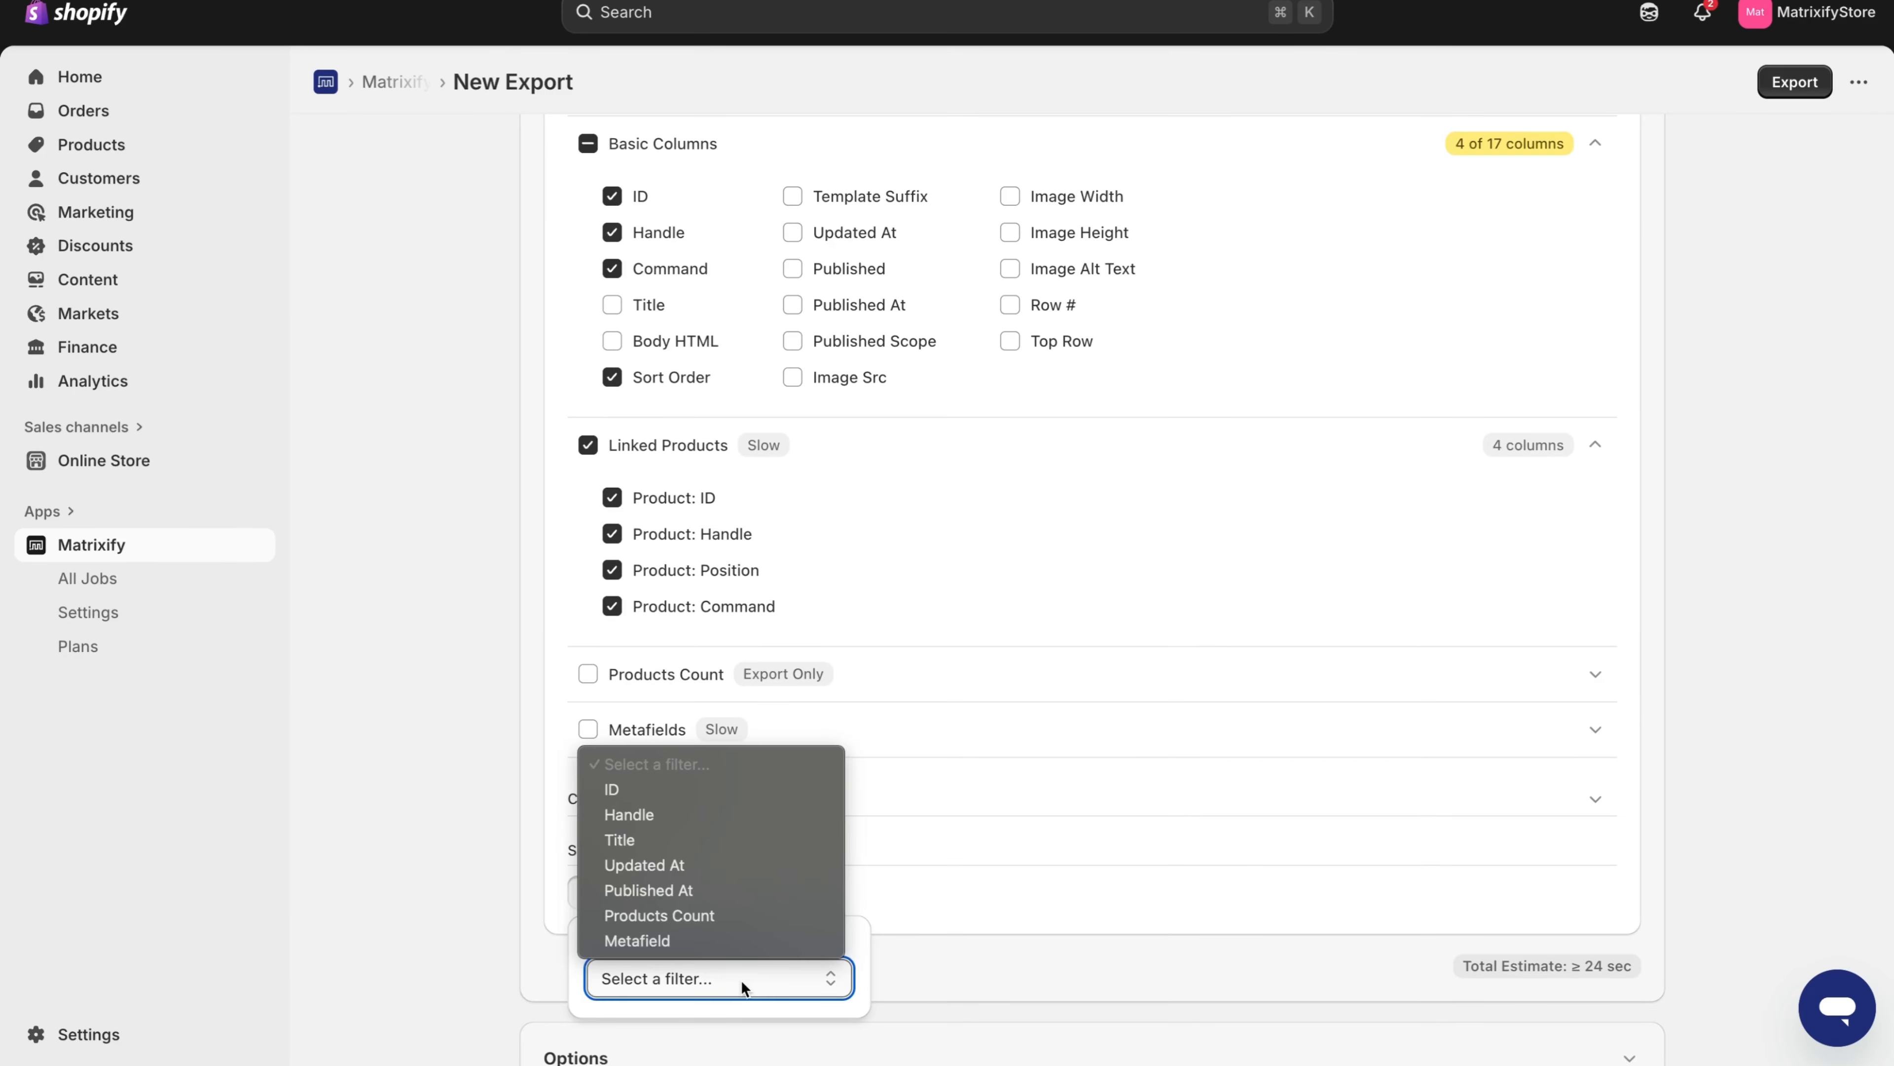
{"action": "left_click", "coordinate": [977, 772]}
{"action": "left_click", "coordinate": [555, 902]}
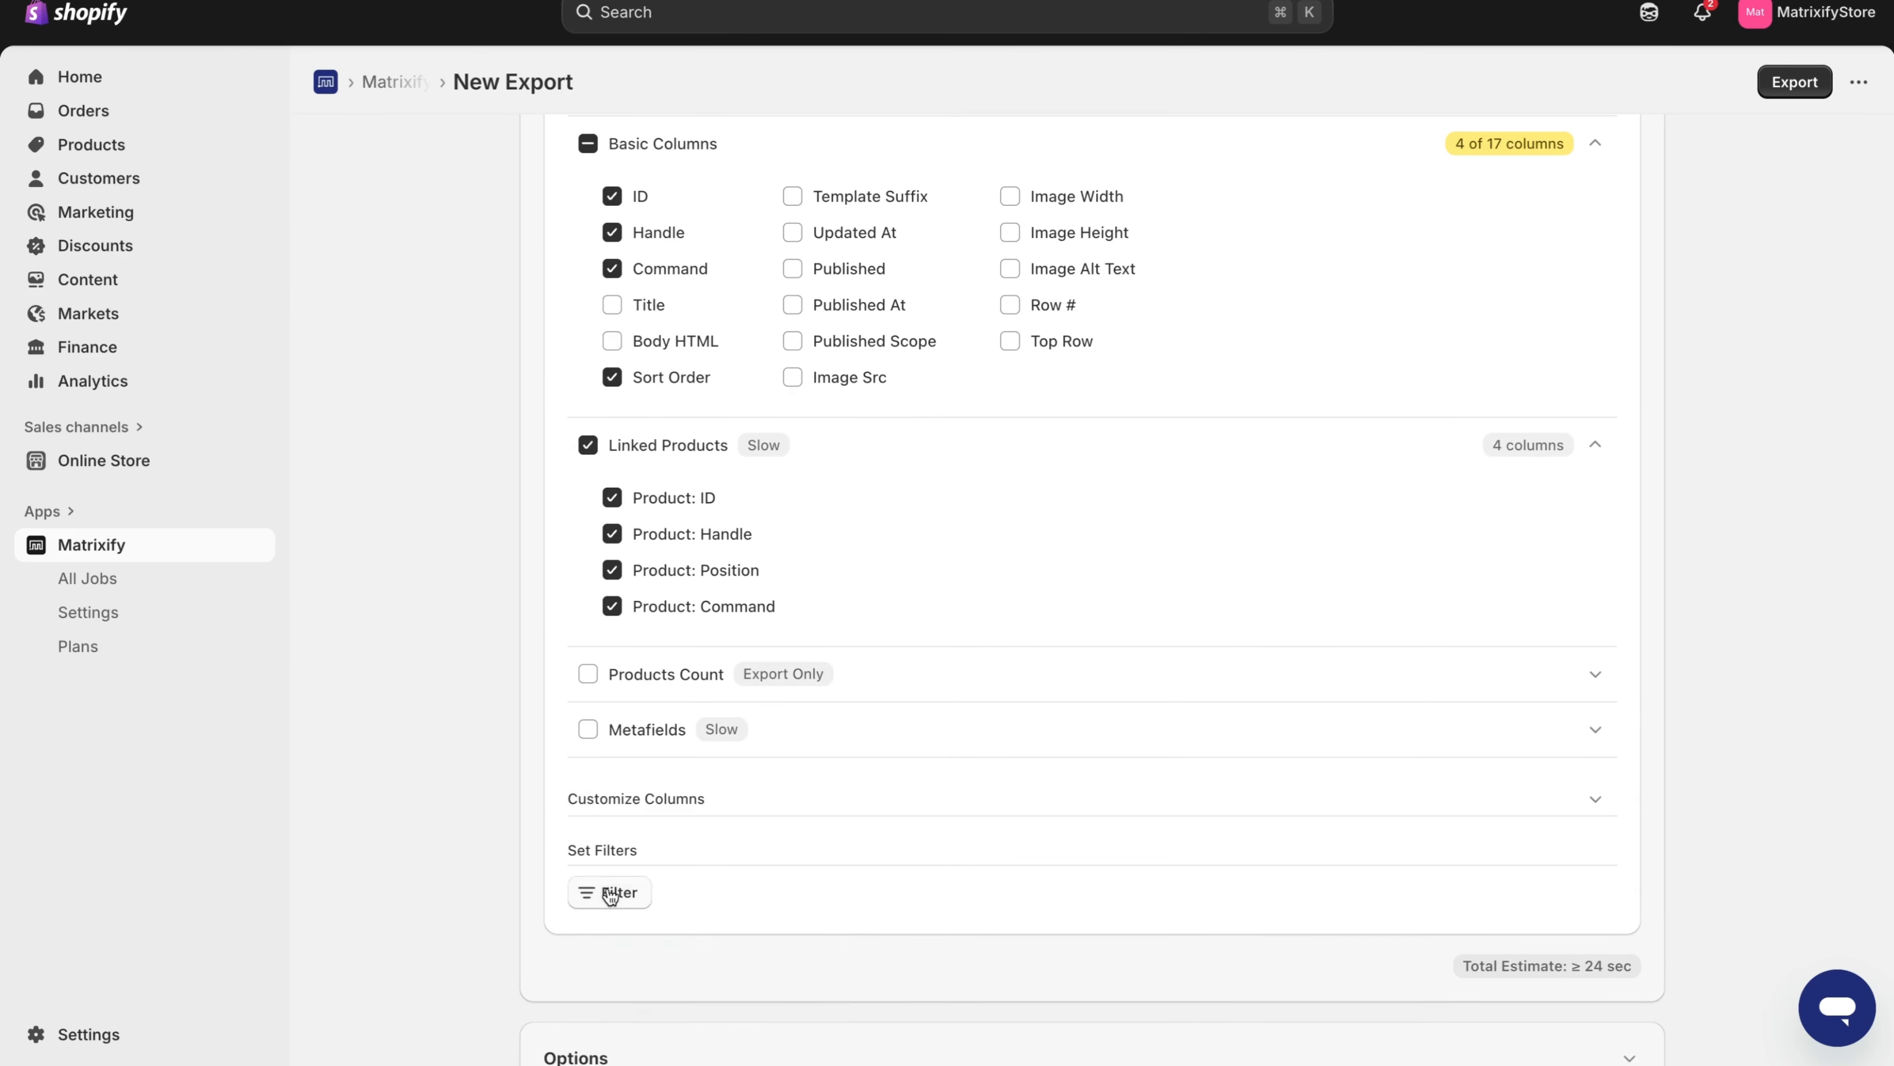
- Review the column selections of both collection sheets and check the Smart Collections filter choices again
{"action": "scroll", "coordinate": [791, 753], "scroll_direction": "up", "scroll_amount": 1}
{"action": "scroll", "coordinate": [910, 753], "scroll_direction": "down", "scroll_amount": 9}
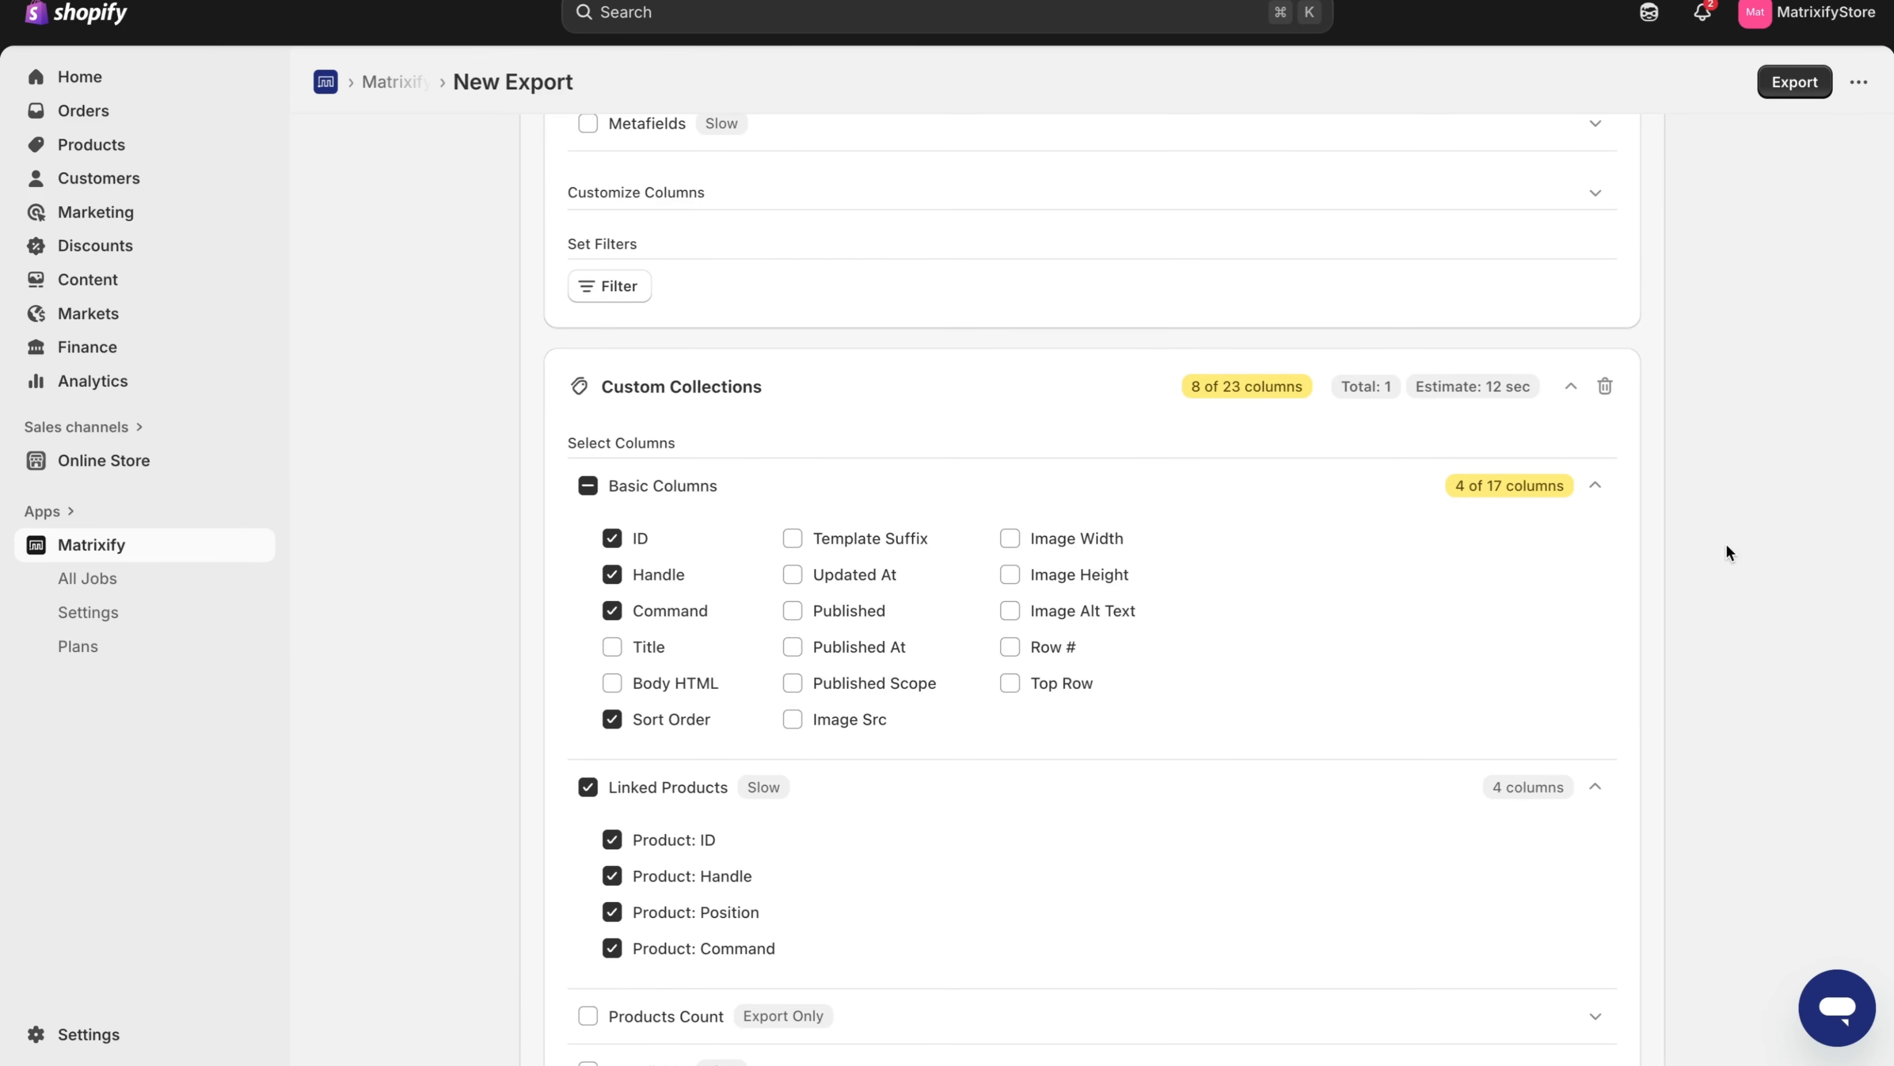
{"action": "scroll", "coordinate": [1727, 552], "scroll_direction": "up", "scroll_amount": 15}
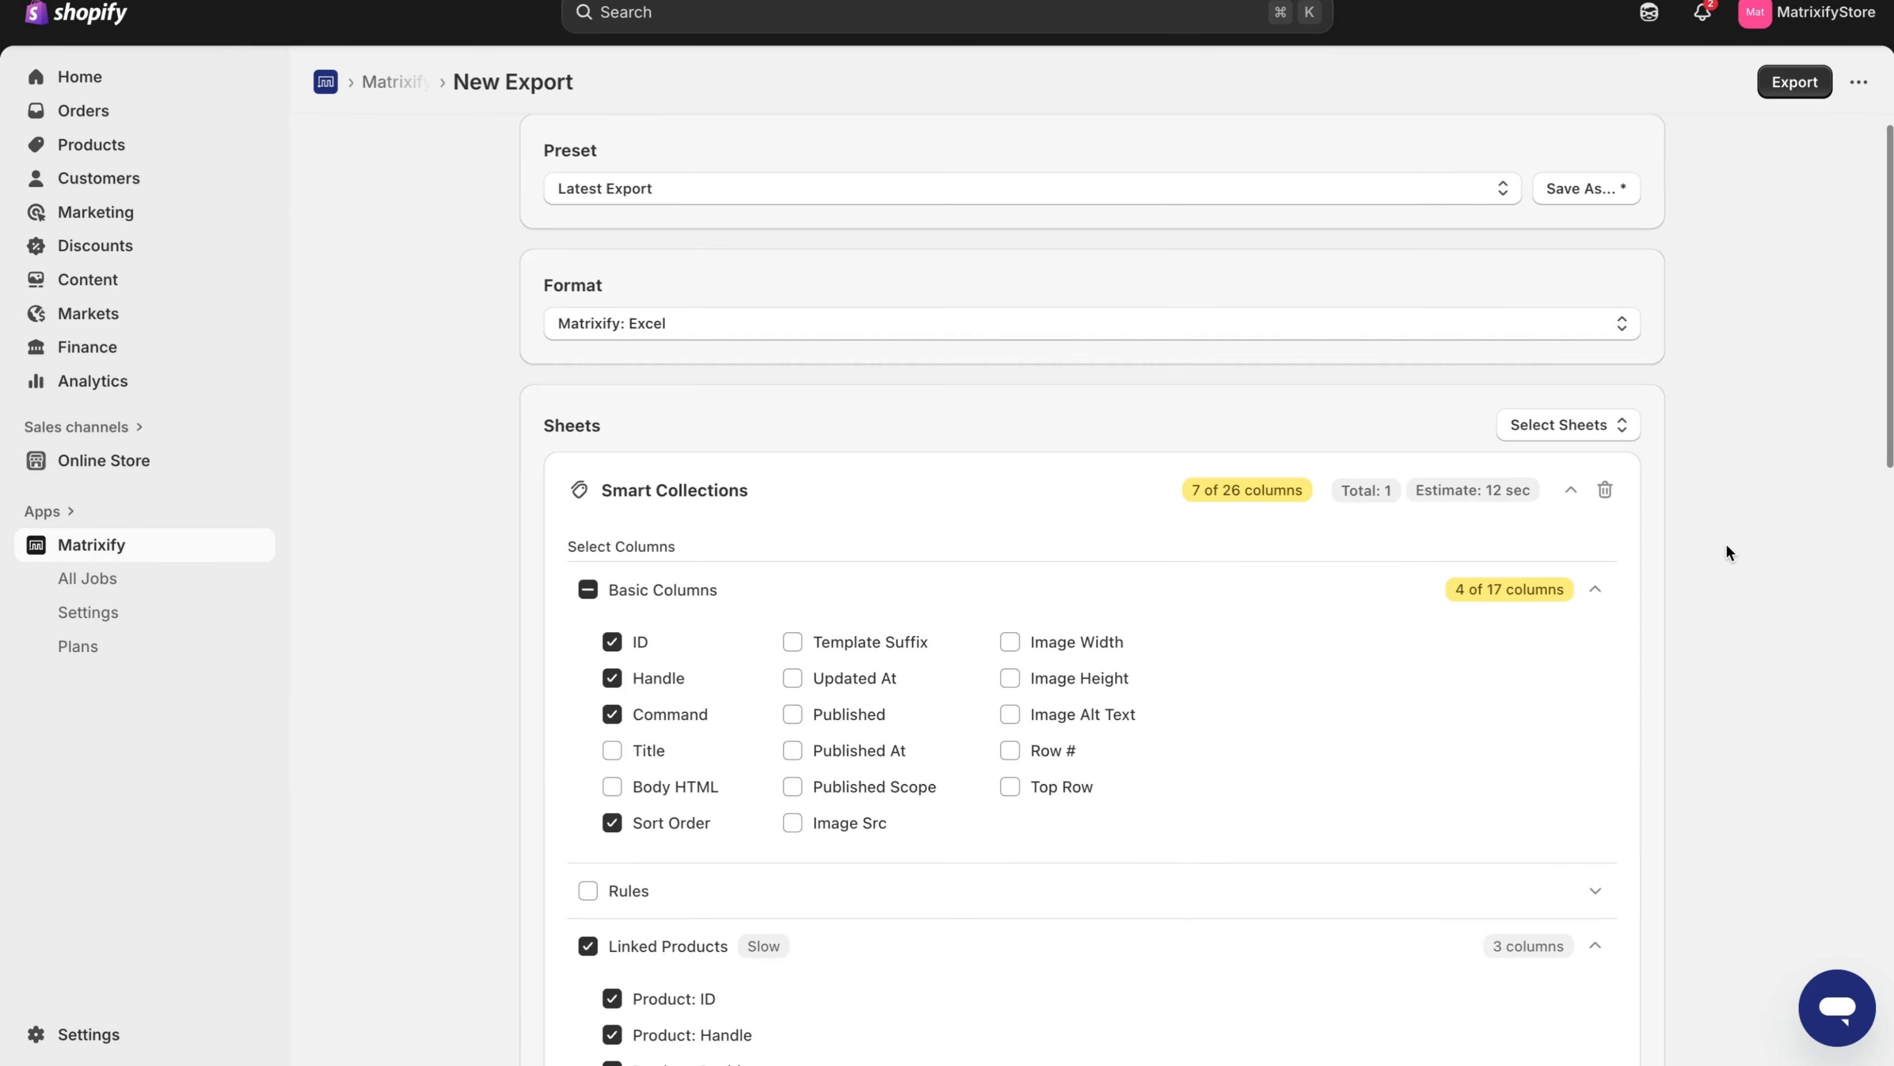
{"action": "scroll", "coordinate": [1726, 552], "scroll_direction": "down", "scroll_amount": 3}
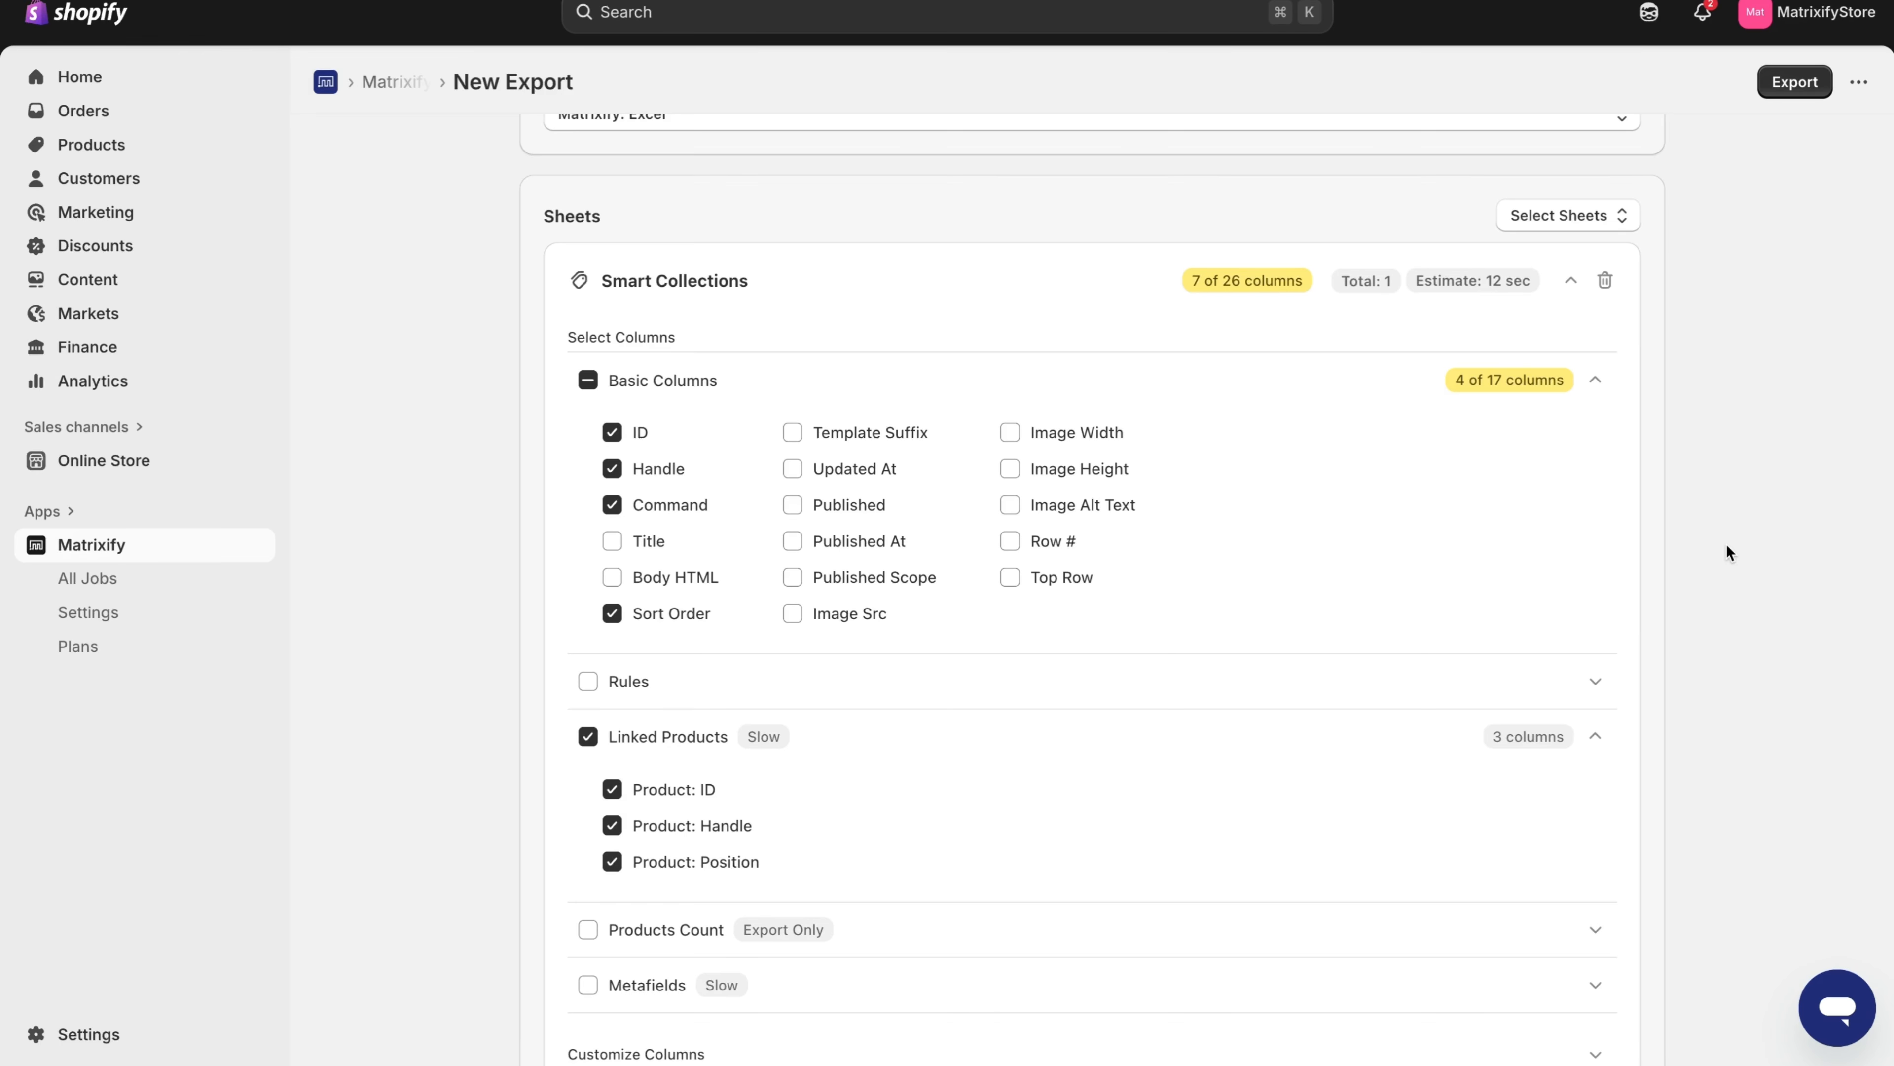
{"action": "scroll", "coordinate": [1727, 546], "scroll_direction": "down", "scroll_amount": 4}
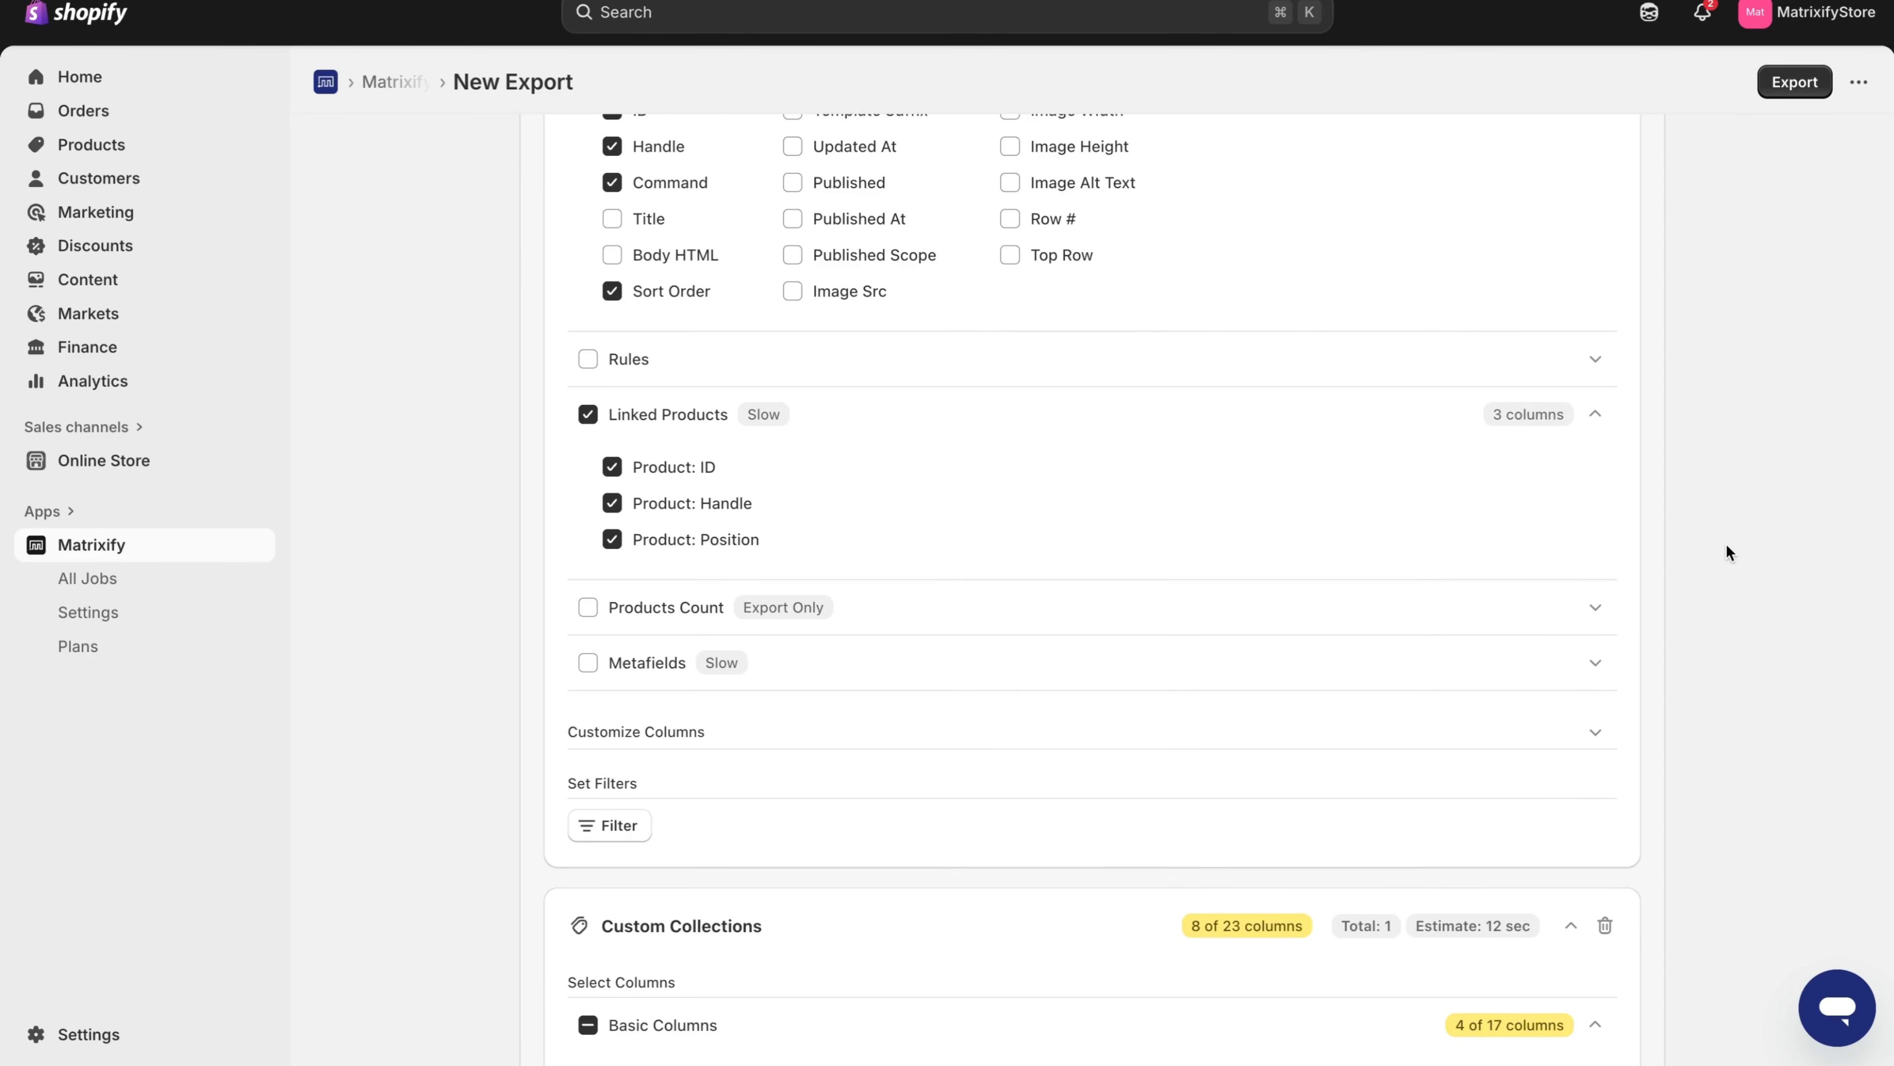
{"action": "left_click", "coordinate": [627, 829]}
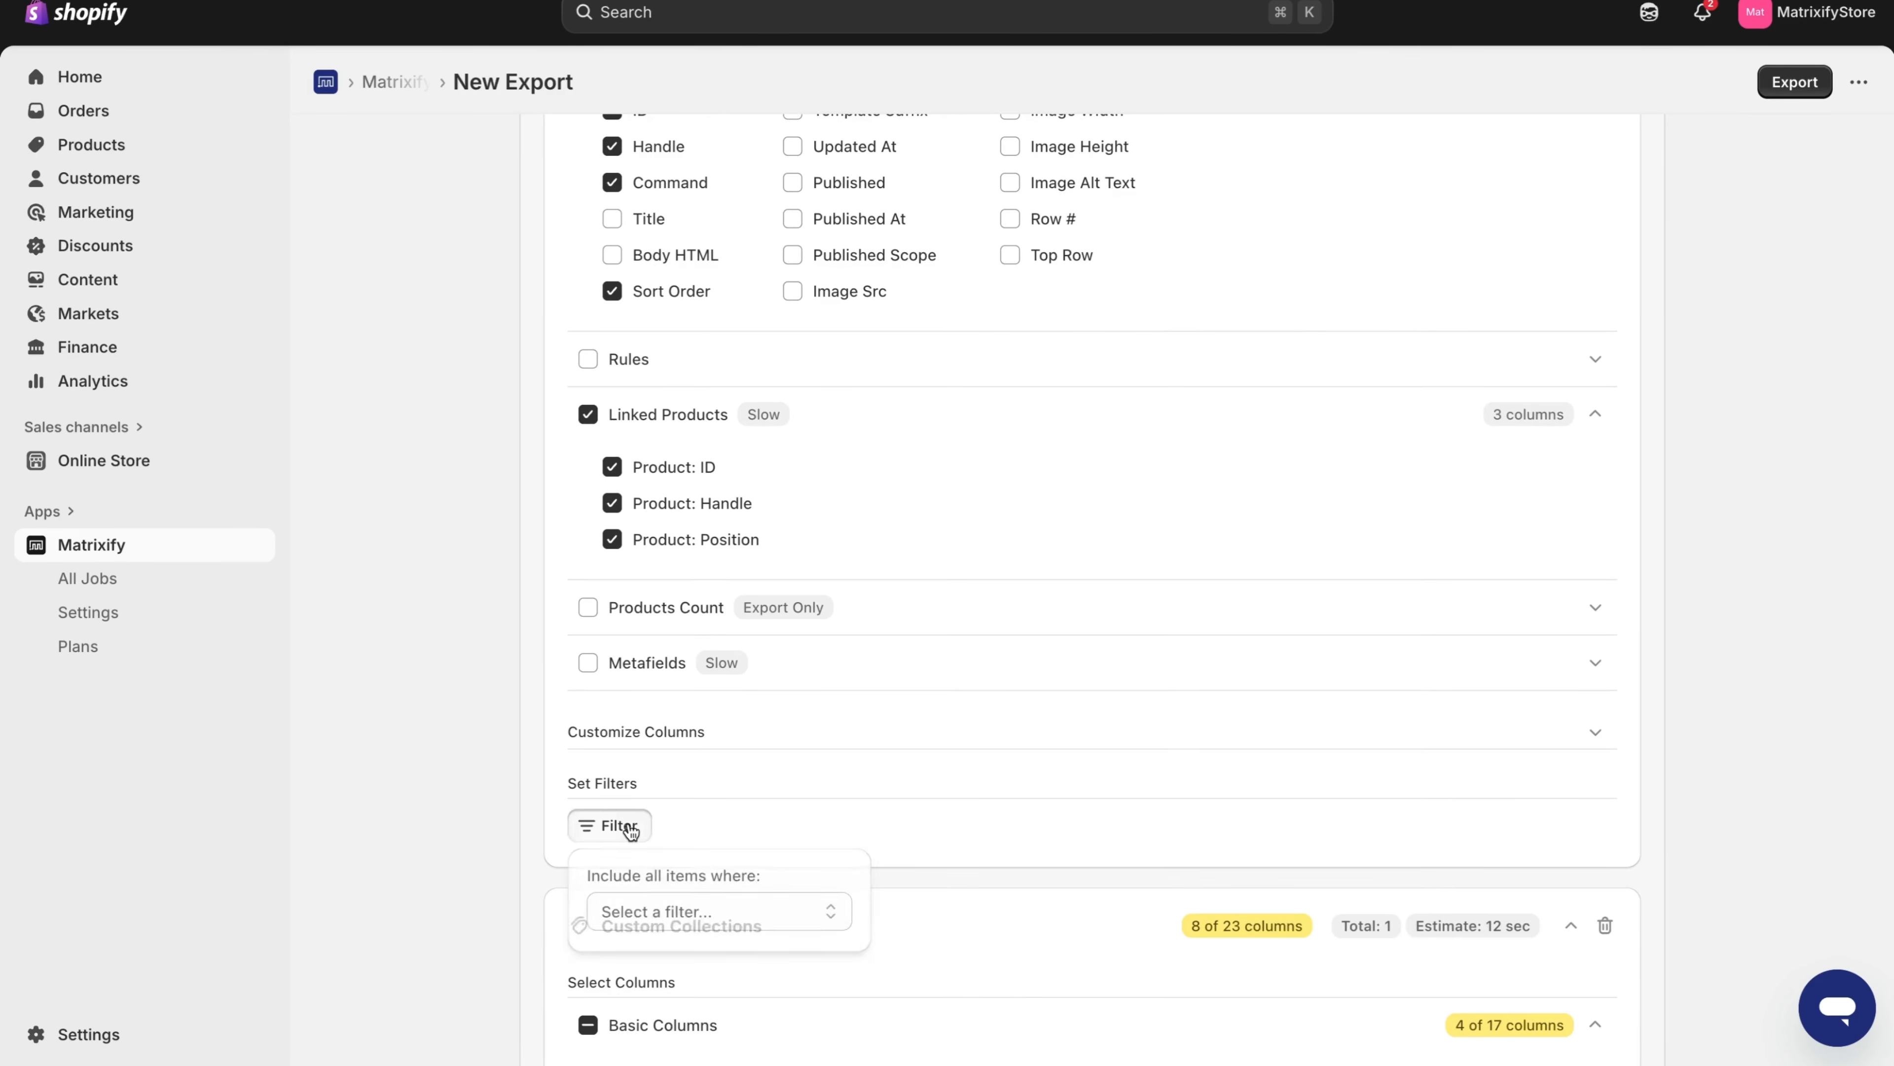
{"action": "left_click", "coordinate": [741, 913]}
{"action": "scroll", "coordinate": [744, 922], "scroll_direction": "down", "scroll_amount": 2}
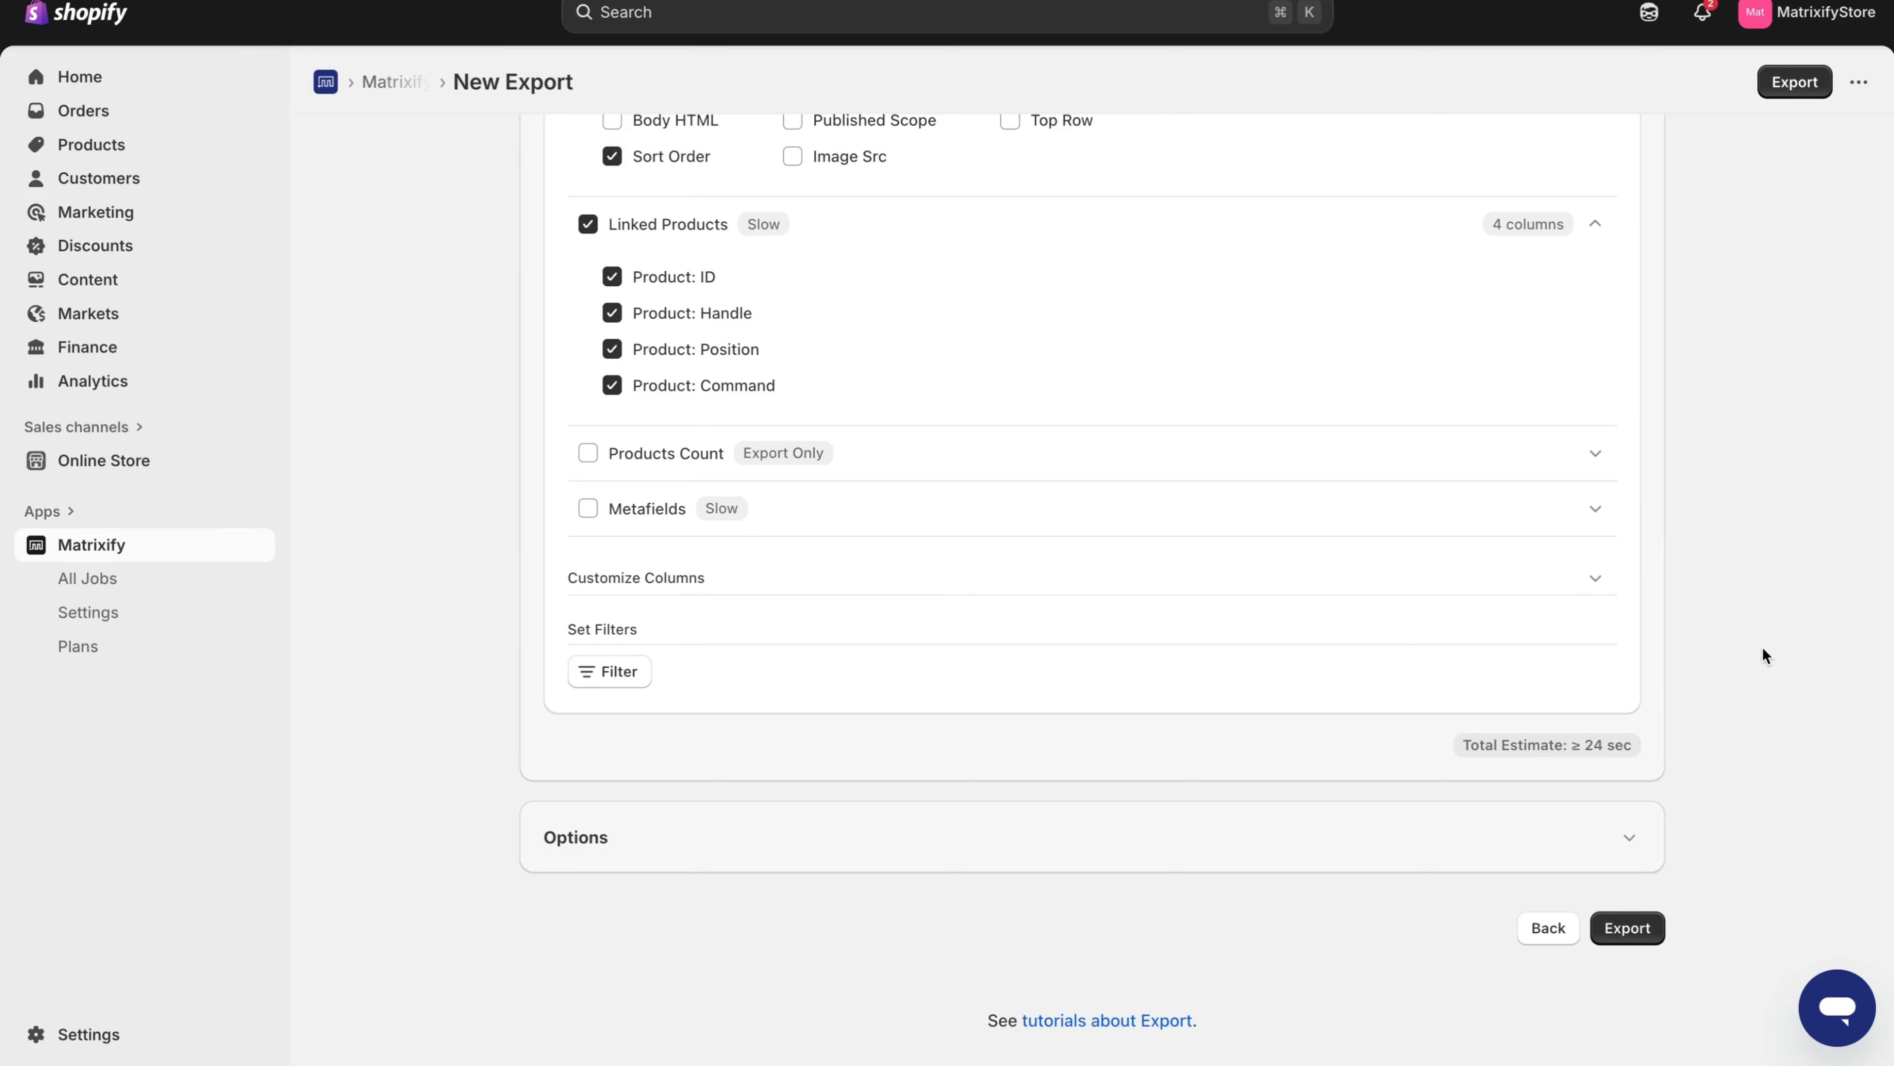
{"action": "scroll", "coordinate": [1762, 655], "scroll_direction": "up", "scroll_amount": 2}
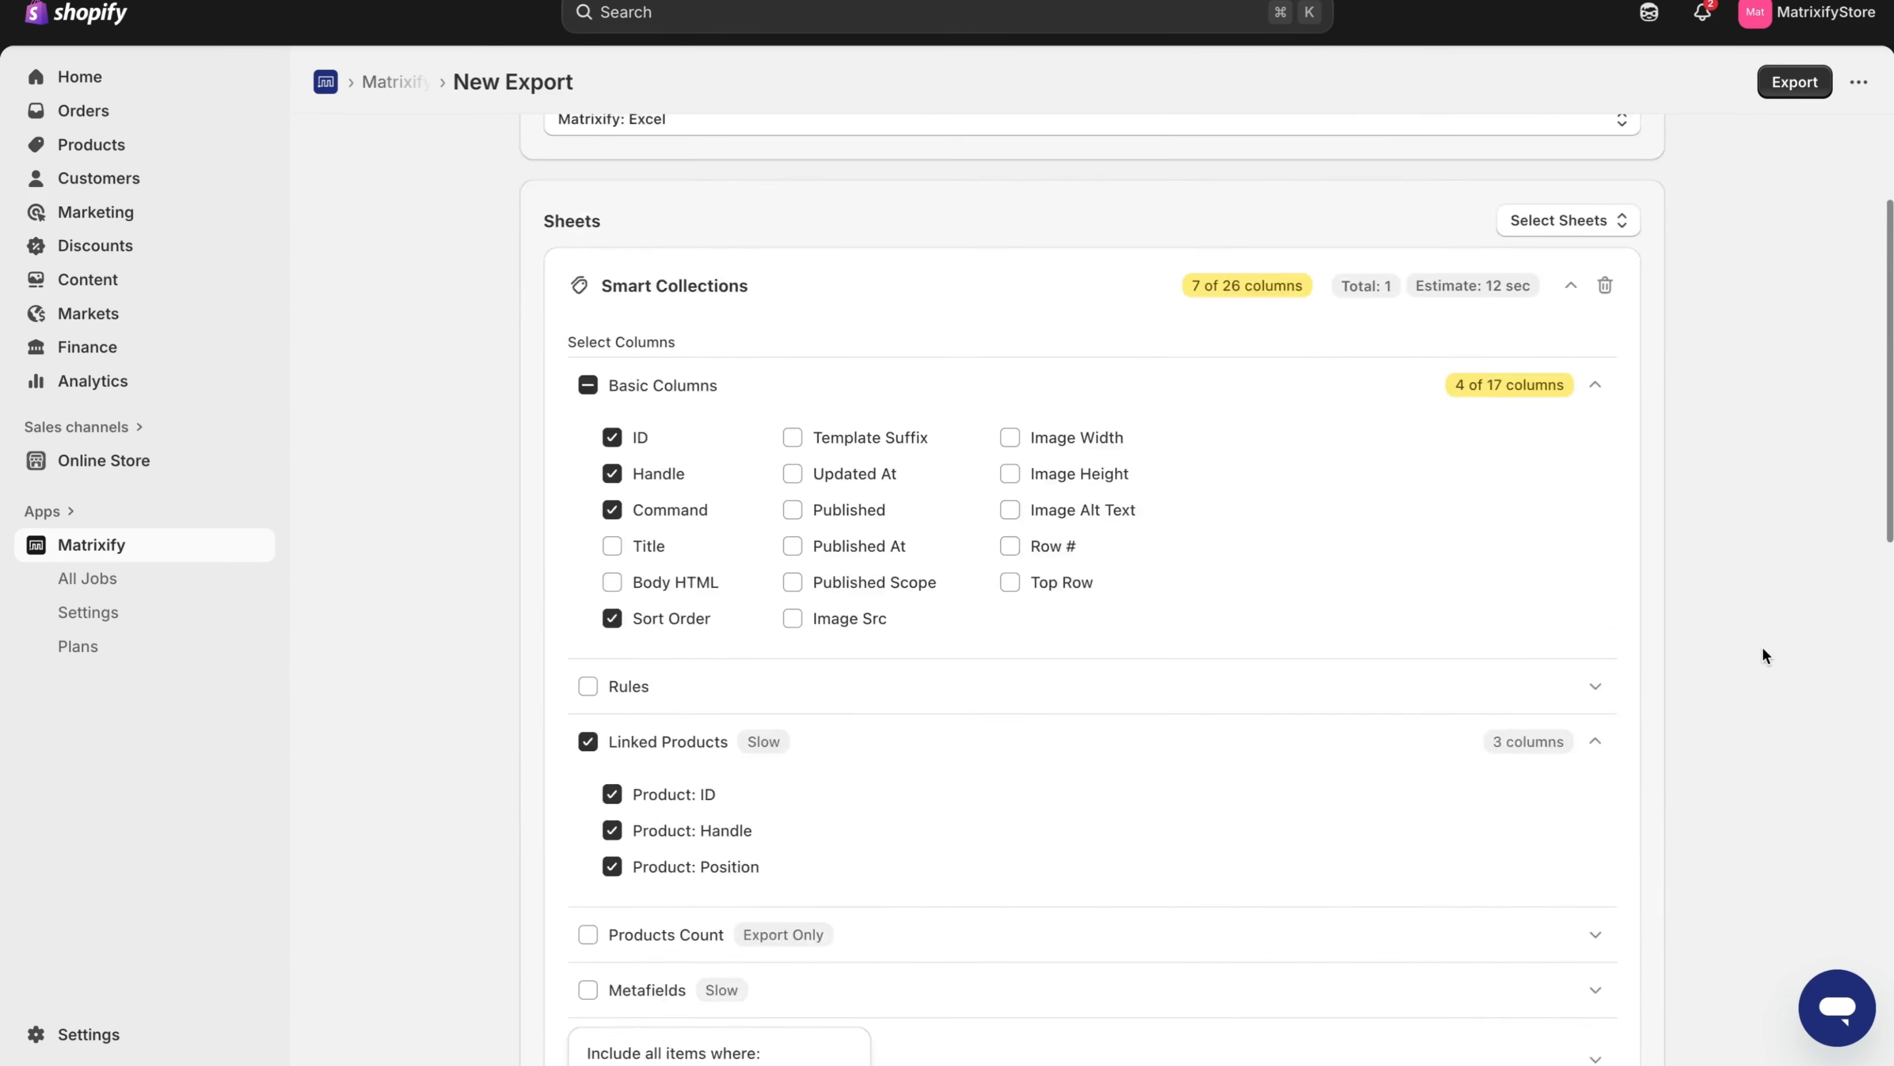
{"action": "scroll", "coordinate": [1762, 655], "scroll_direction": "up", "scroll_amount": 10}
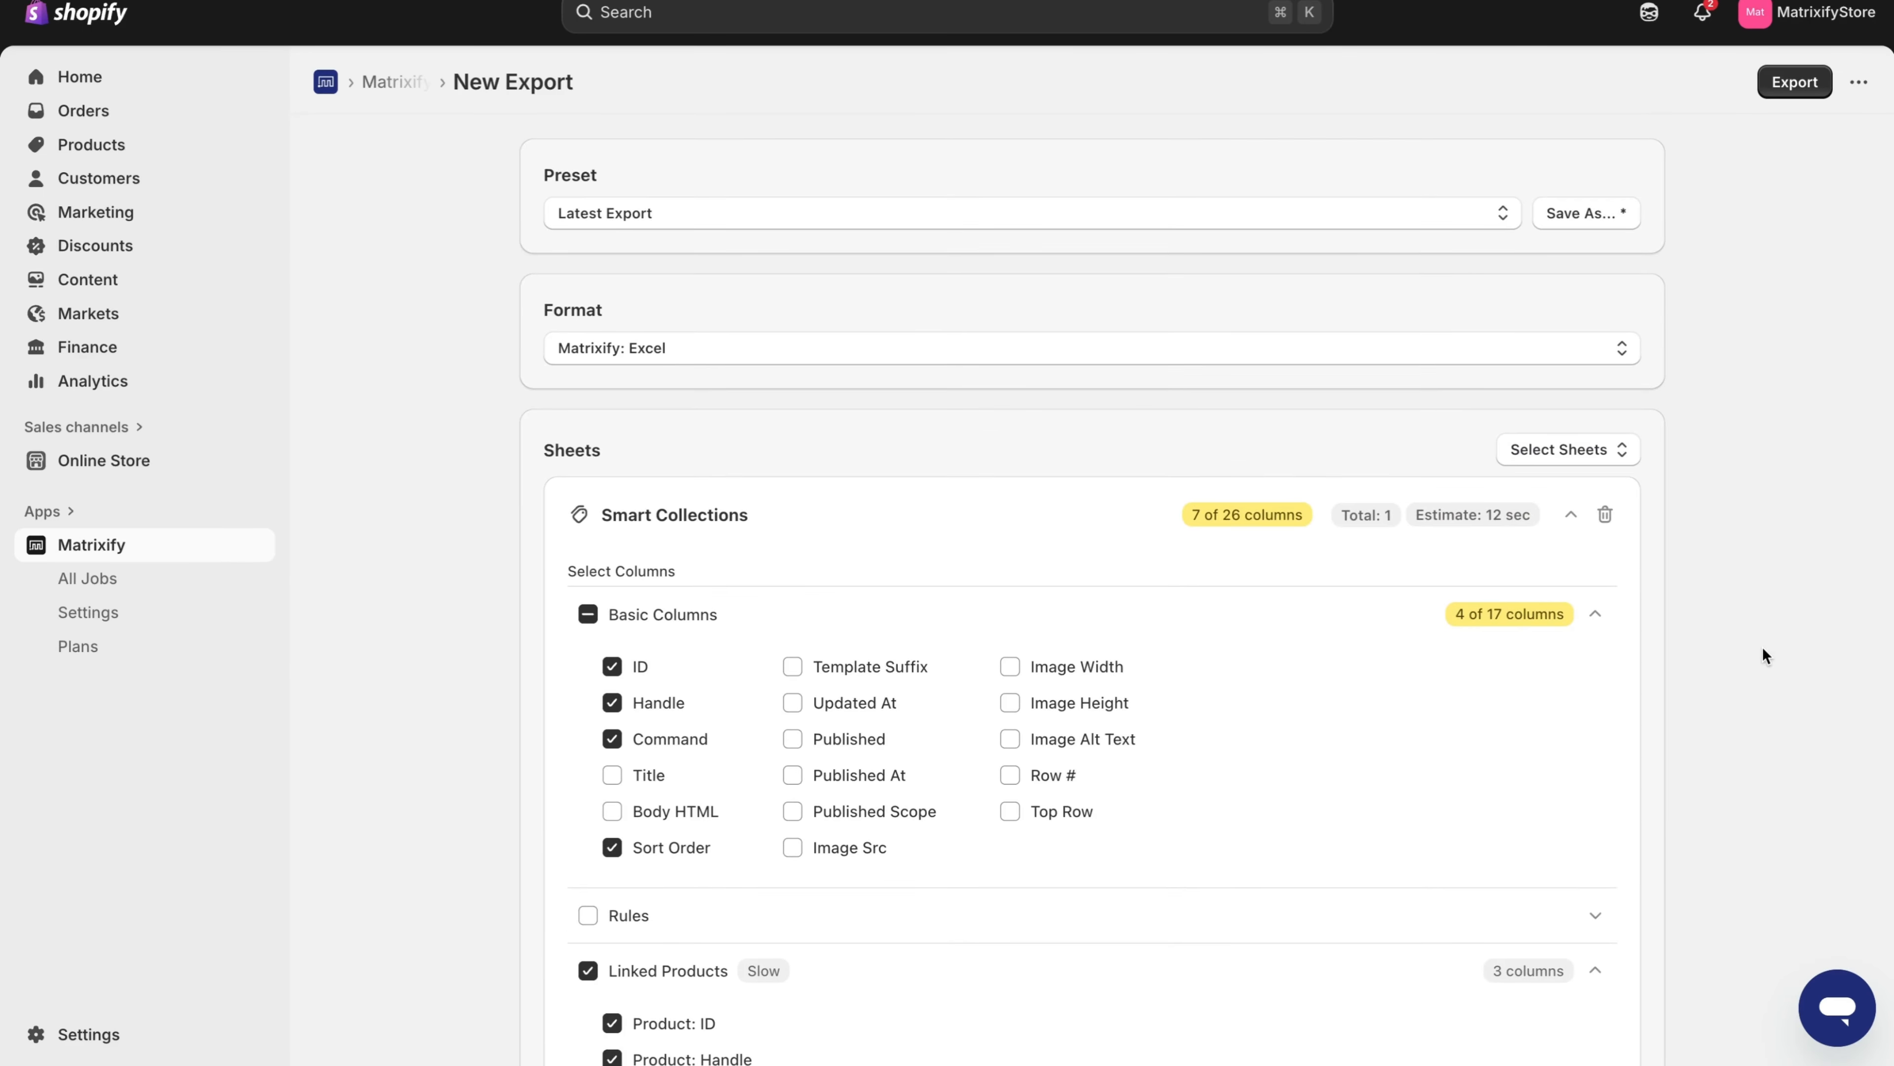
- Run the collections export, download the finished file and open it in Excel
{"action": "left_click", "coordinate": [1795, 82]}
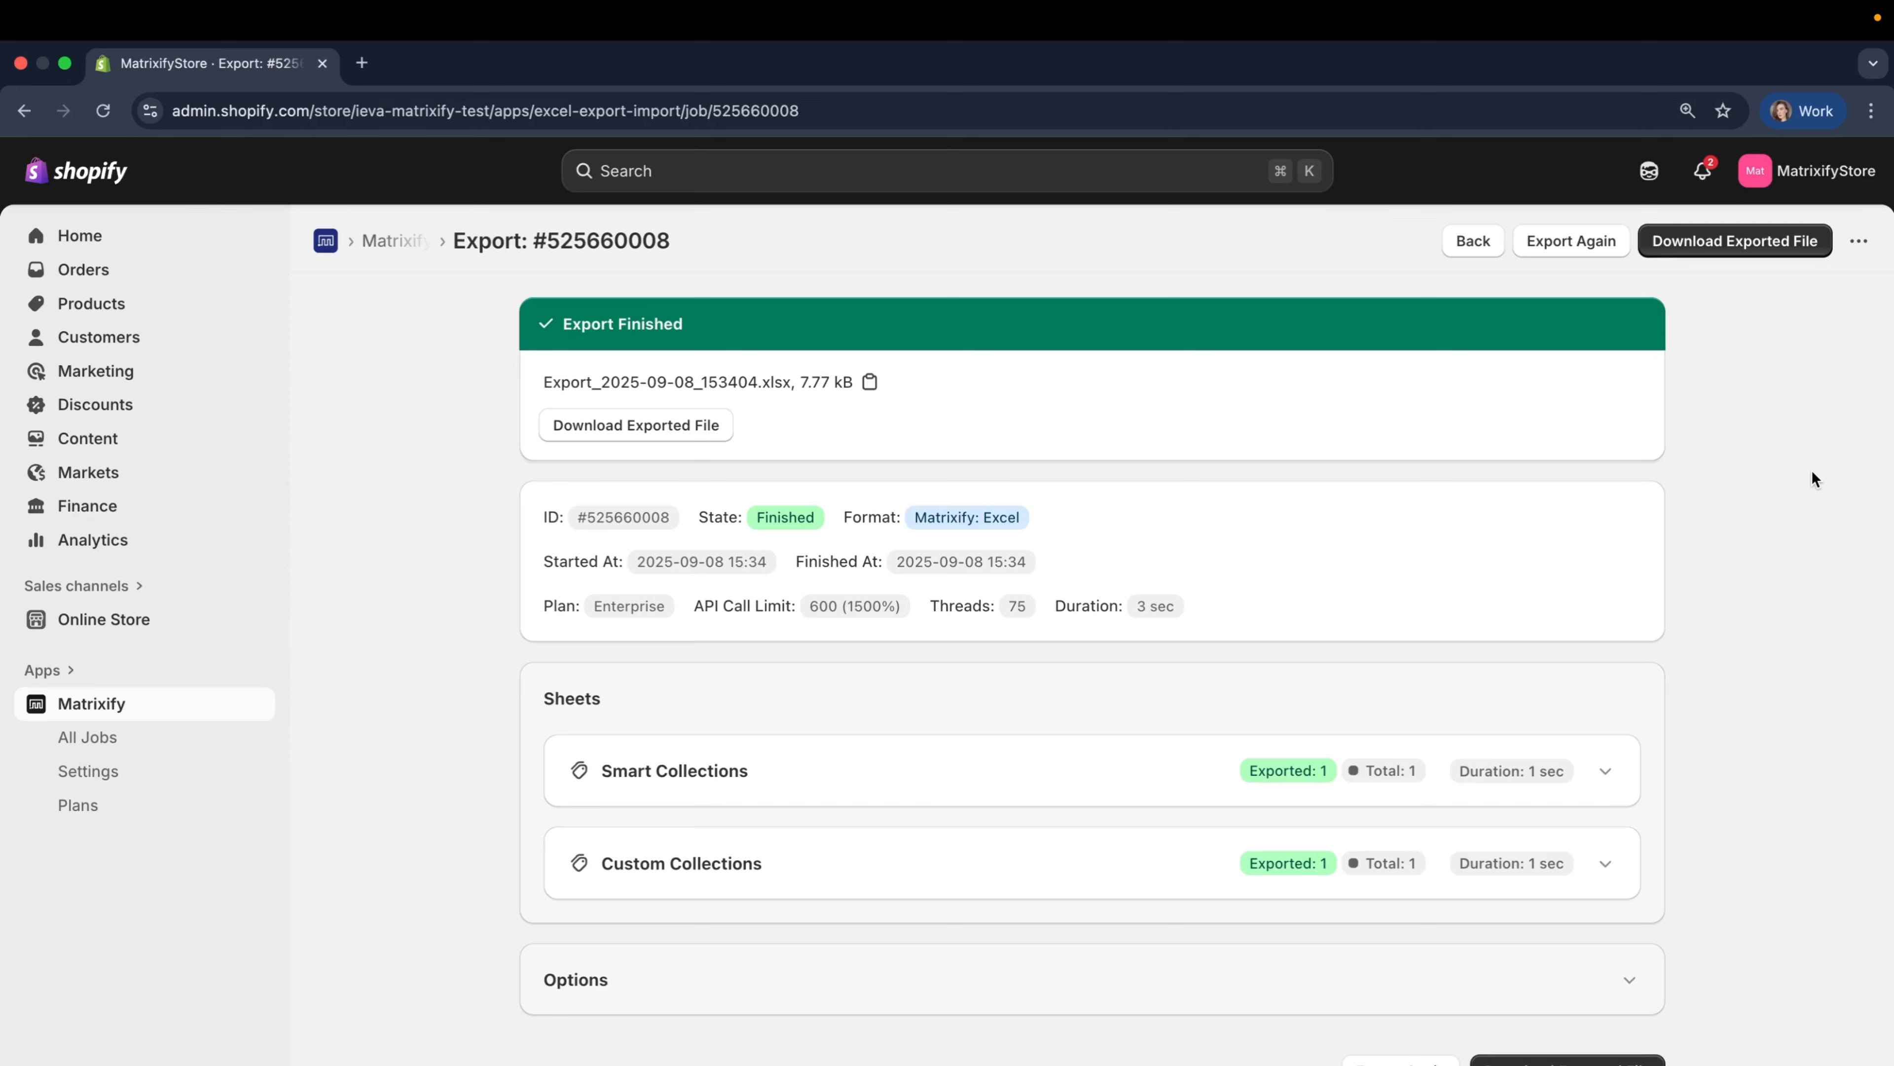
{"action": "left_click", "coordinate": [1767, 246]}
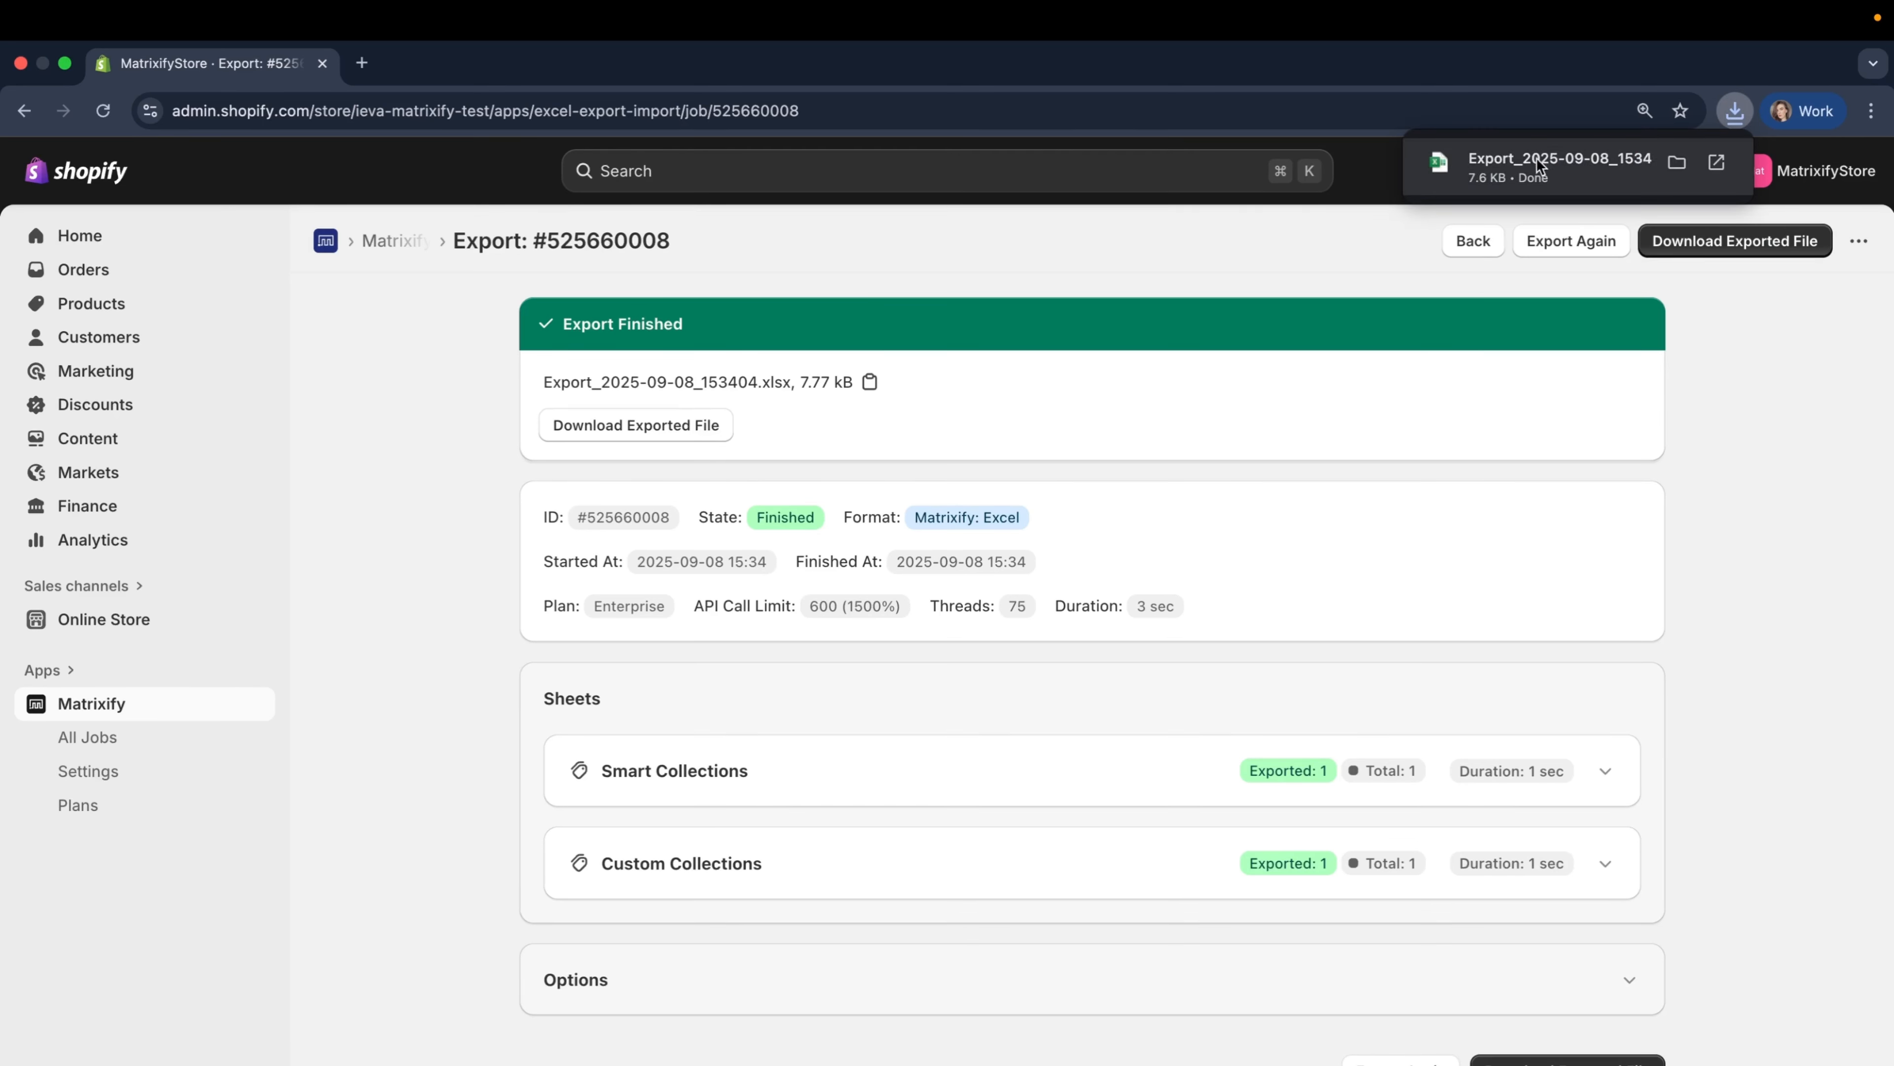
{"action": "left_click", "coordinate": [1599, 172]}
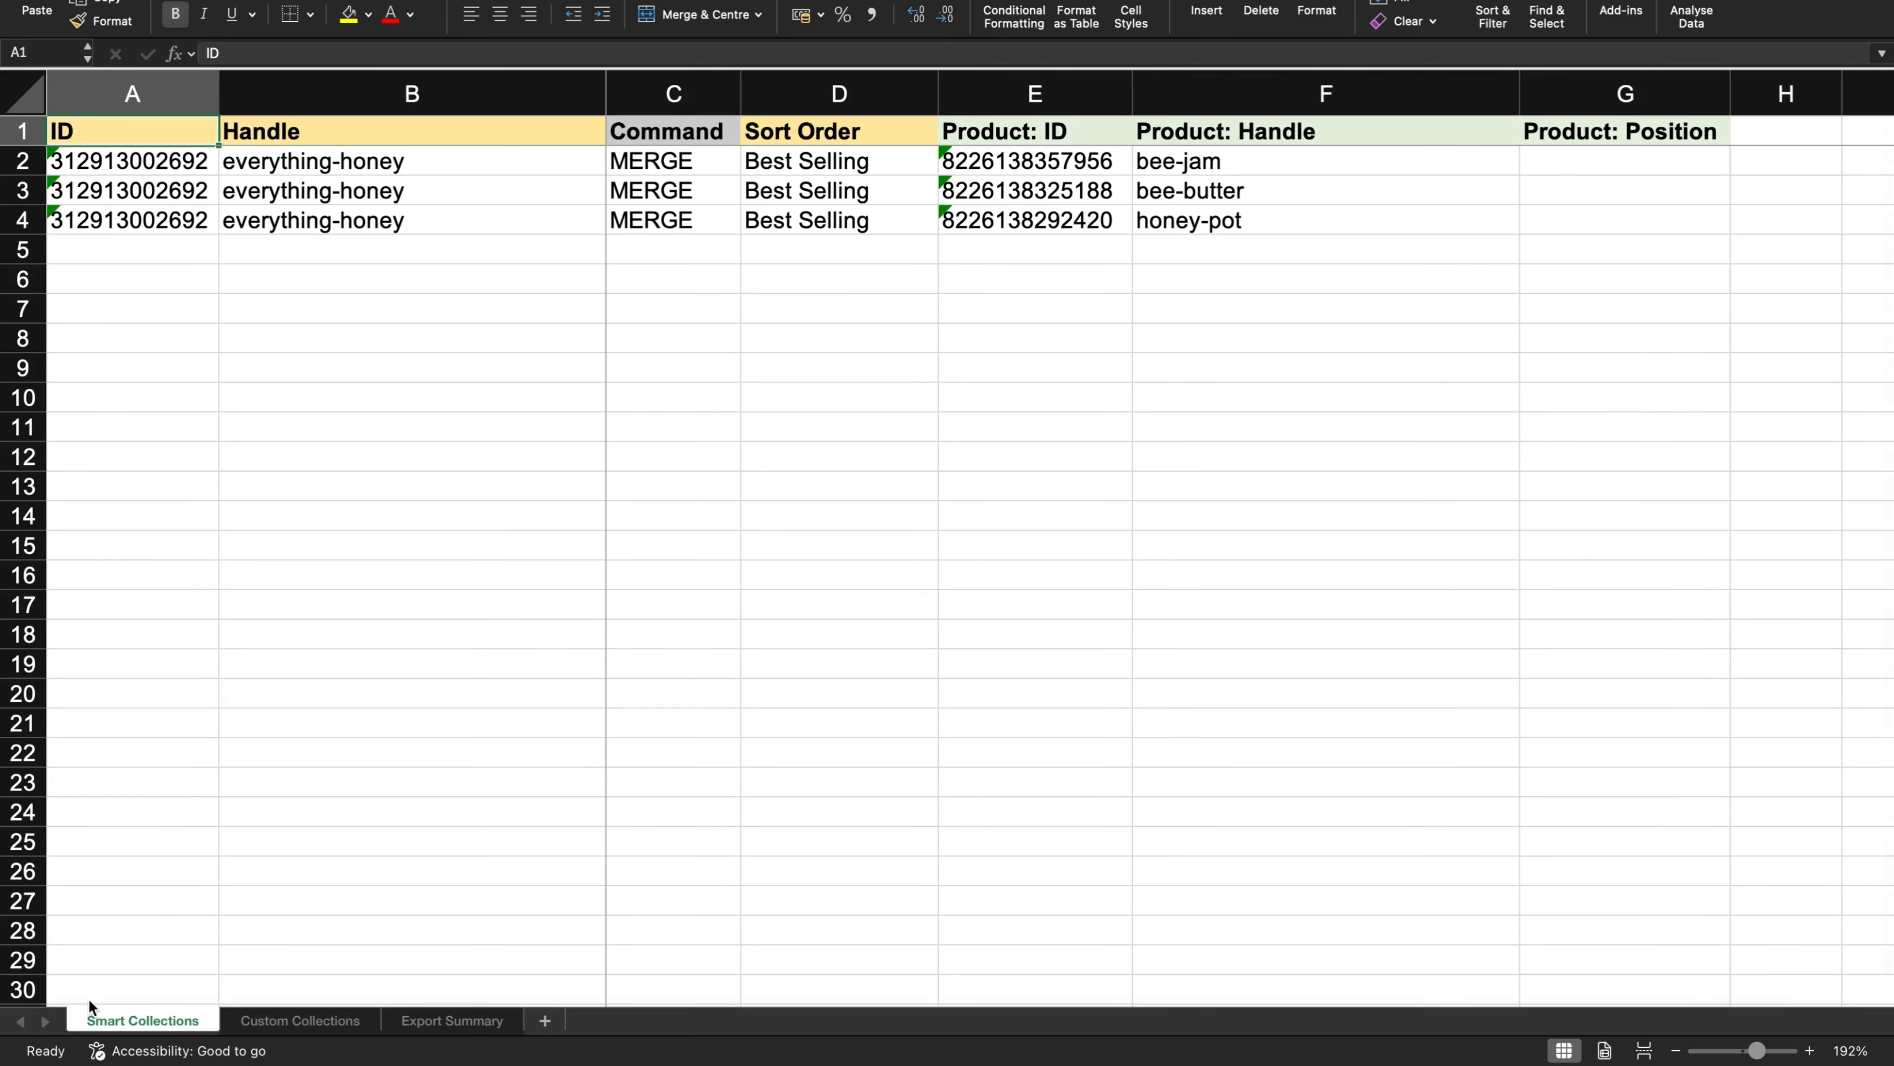
- Review the exported Custom Collections and Export Summary sheets, and return to the Smart Collections sheet
{"action": "left_click", "coordinate": [299, 1019]}
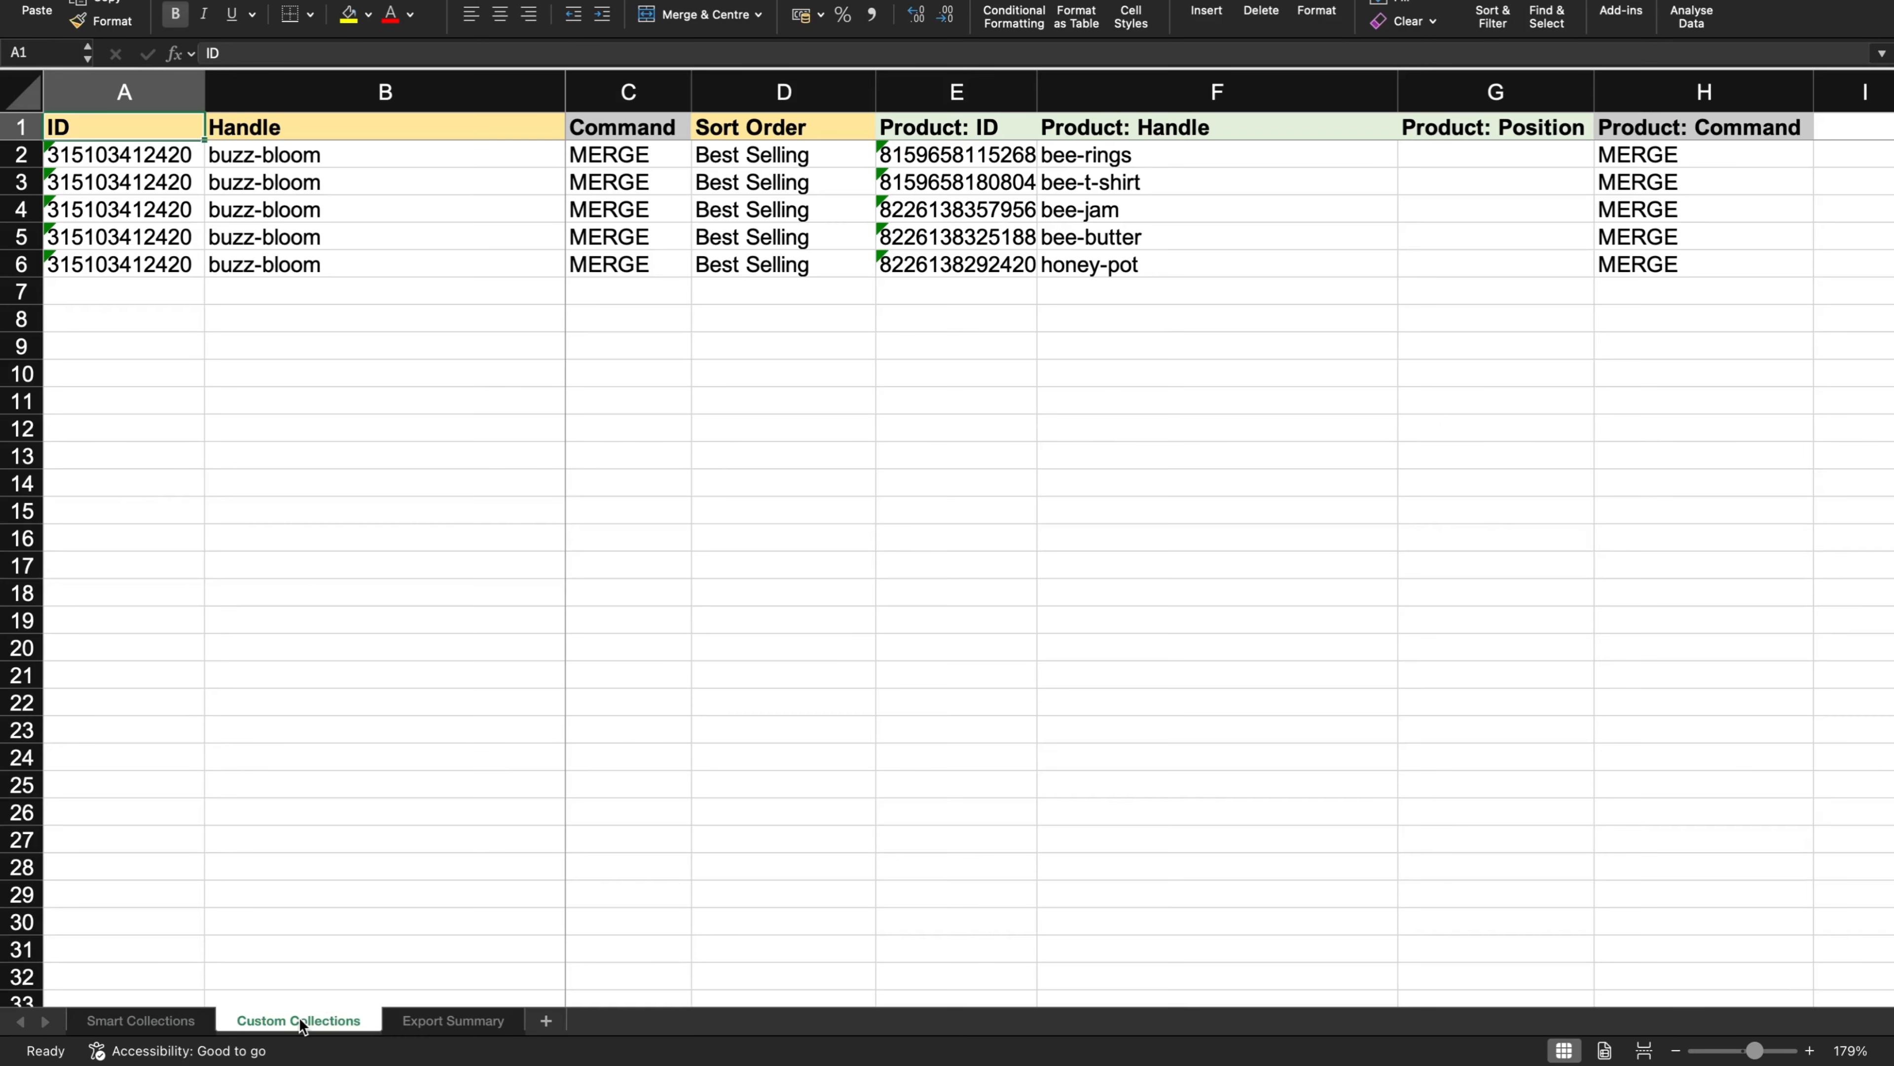
{"action": "left_click", "coordinate": [425, 1019]}
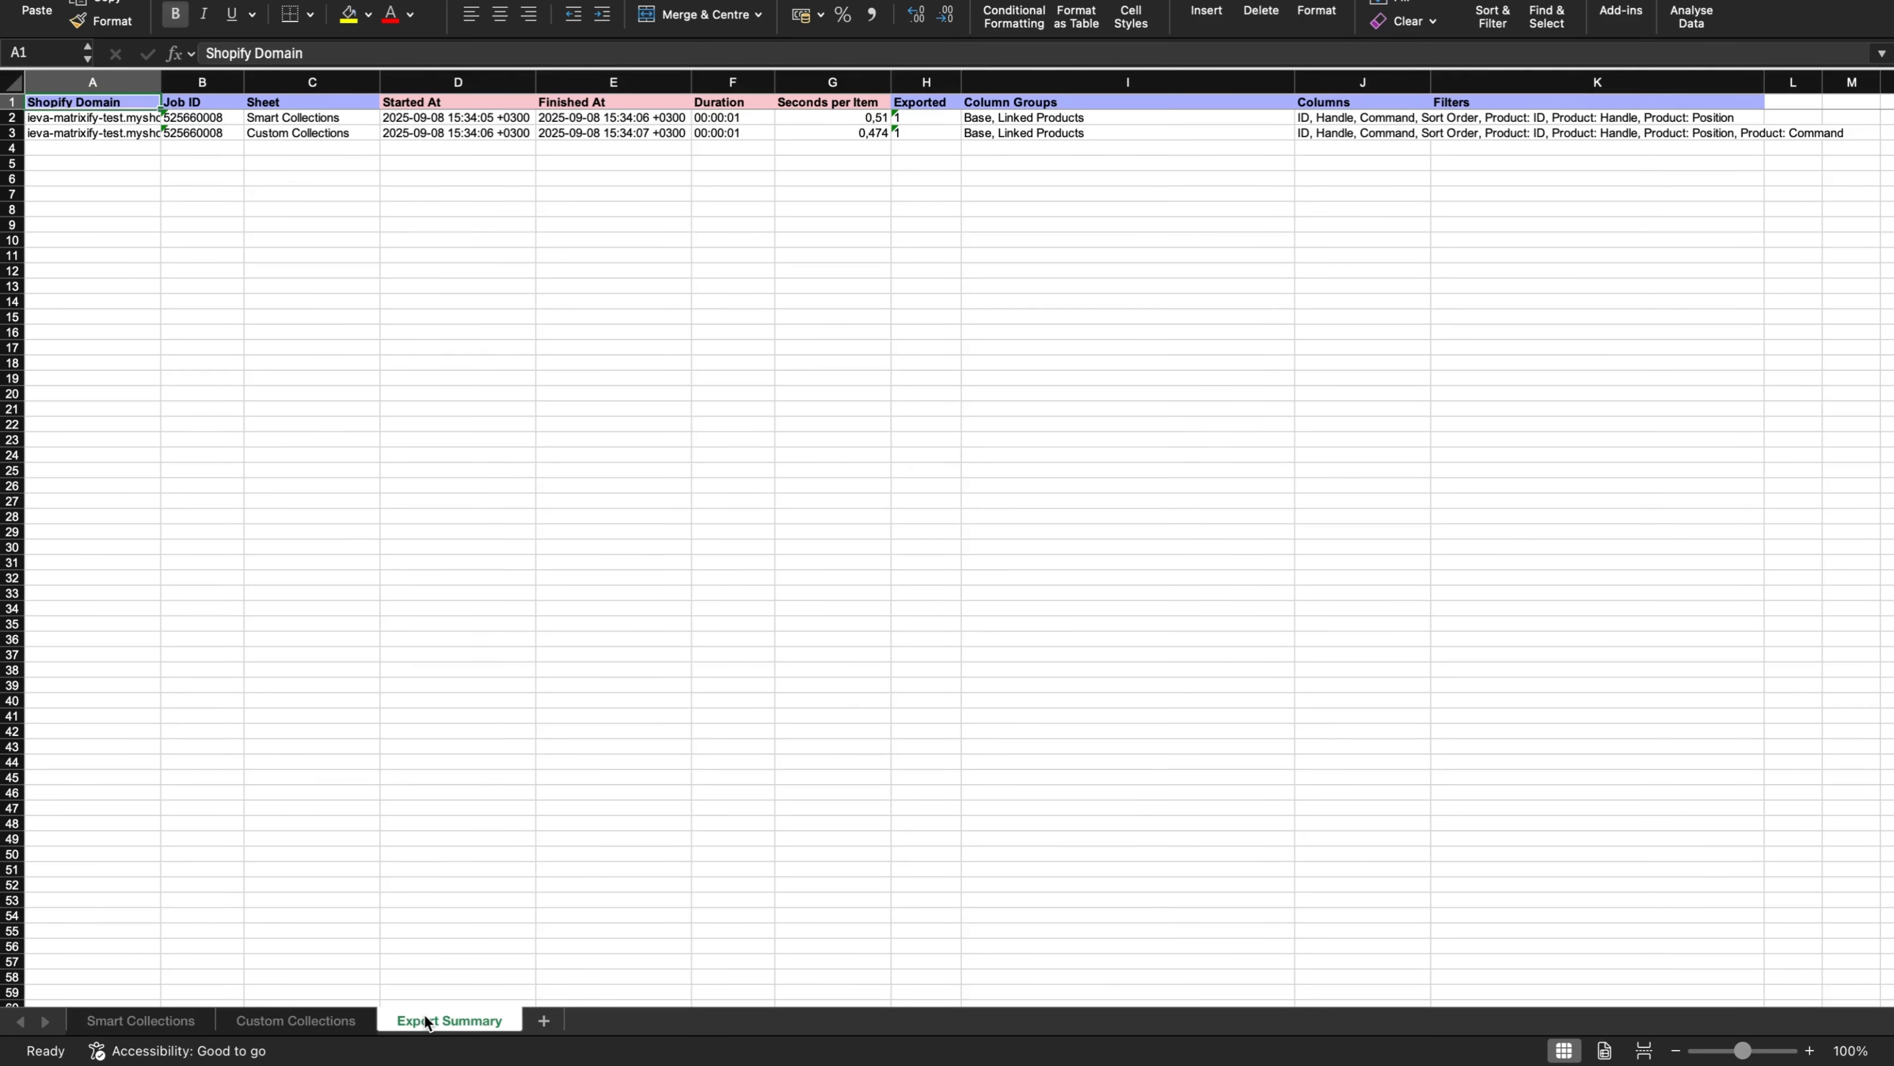
{"action": "left_click", "coordinate": [176, 1020]}
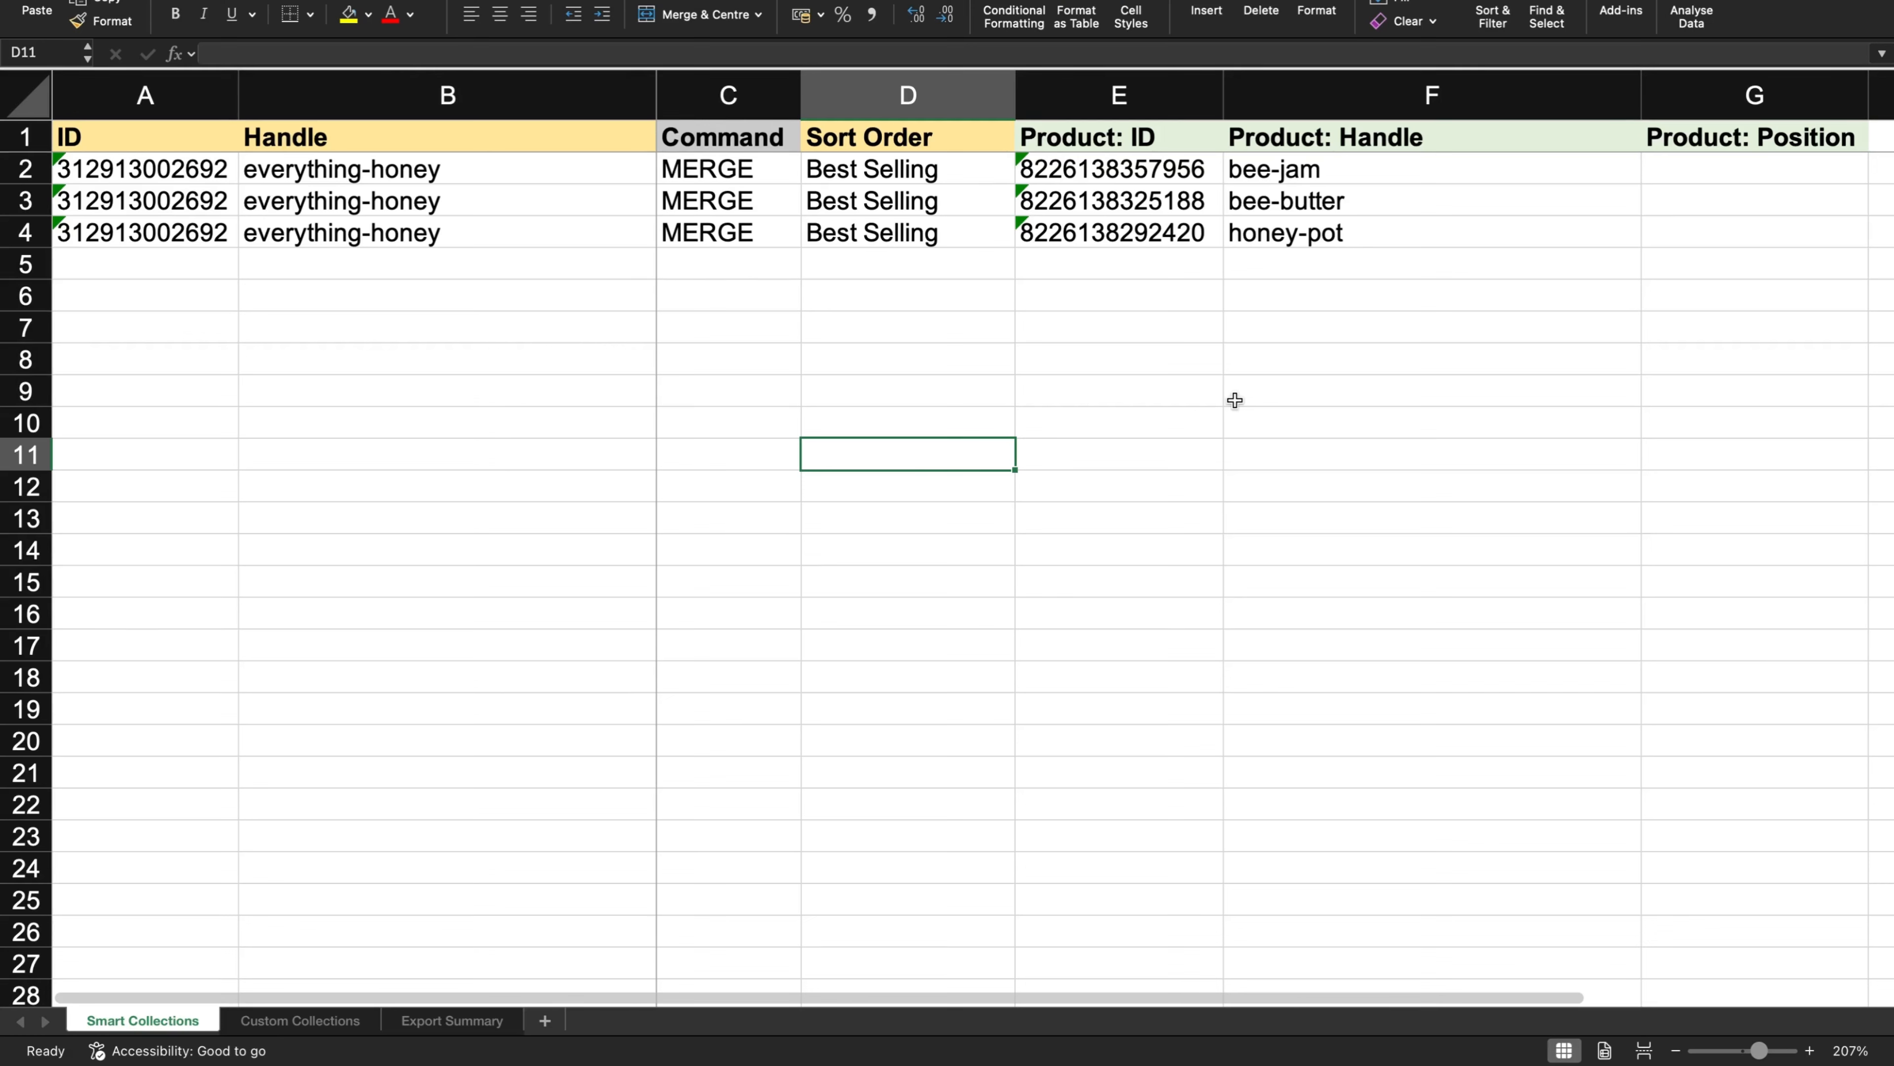
- Set the Sort Order to Manual in all three everything-honey rows of the Smart Collections sheet
{"action": "left_click", "coordinate": [871, 176]}
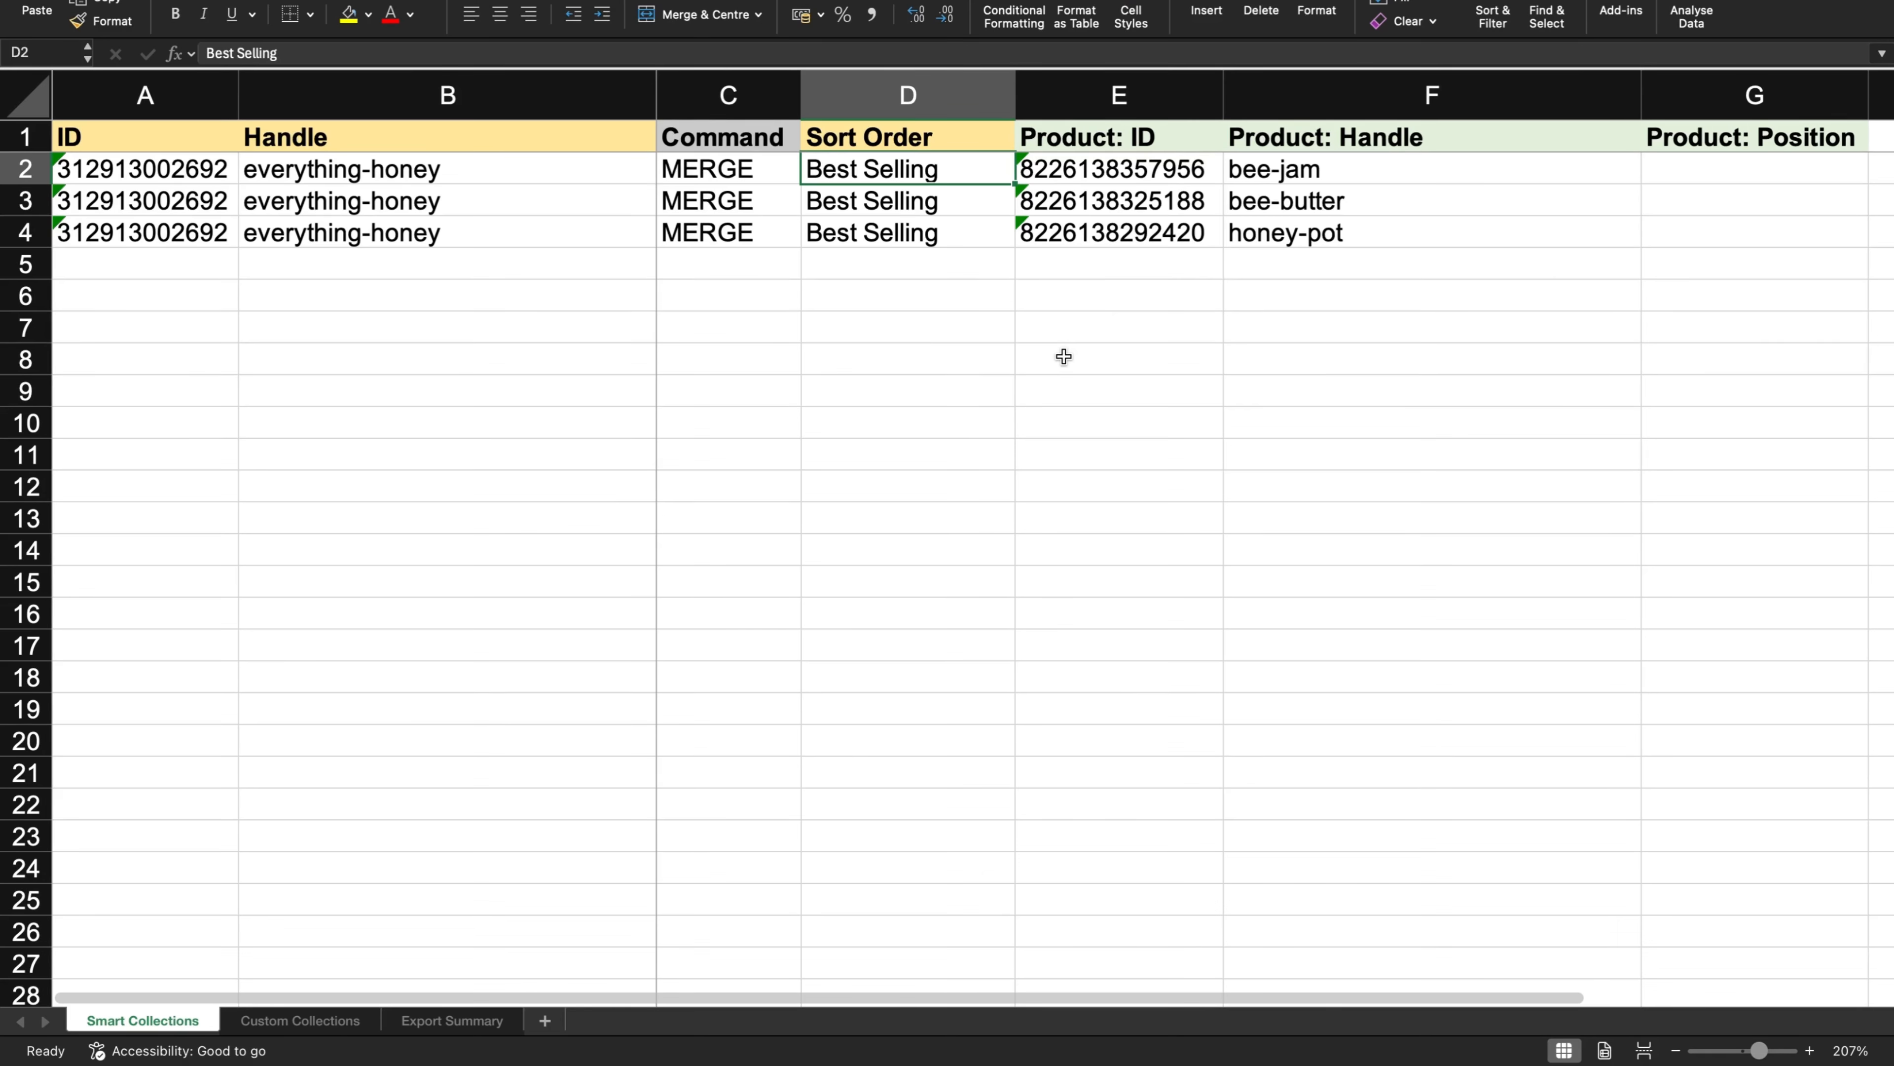
{"action": "type", "text": "Manual"}
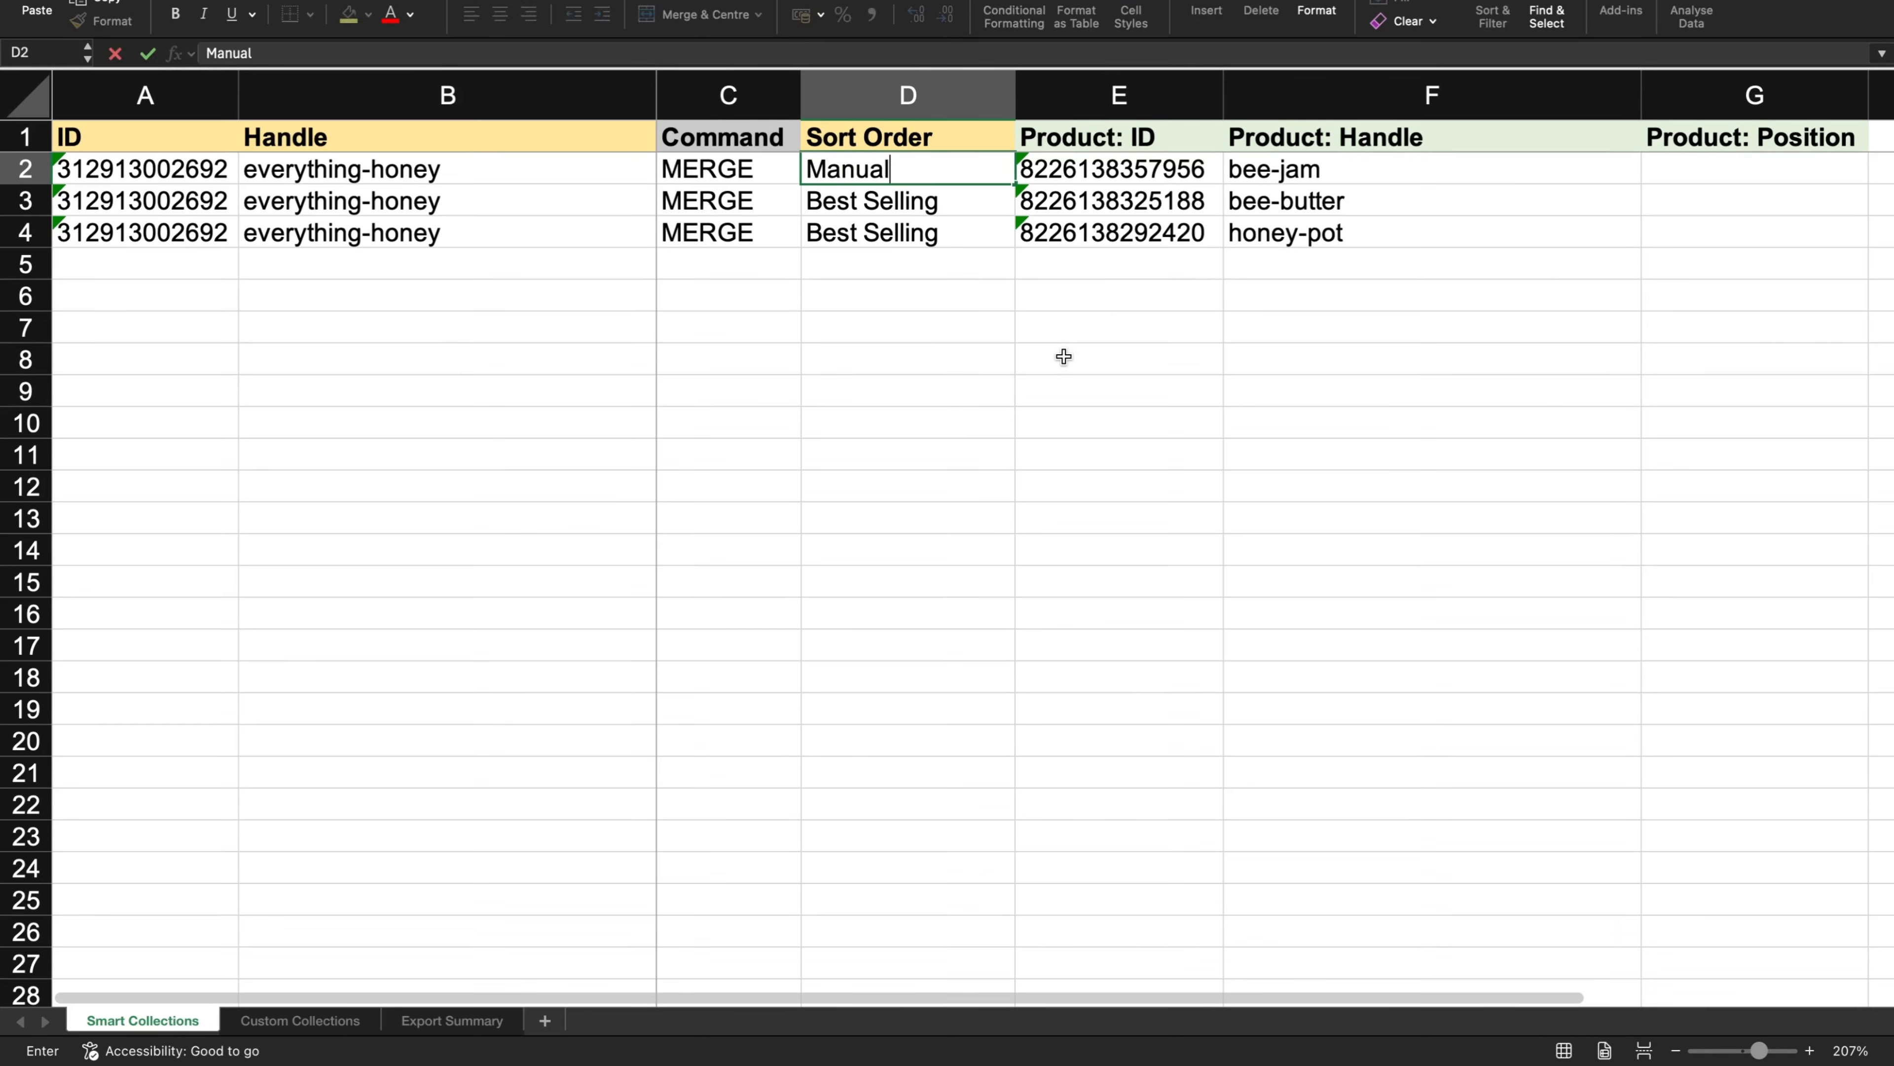
{"action": "left_click", "coordinate": [1129, 362]}
{"action": "left_click_drag", "start_coordinate": [933, 200], "coordinate": [933, 231]}
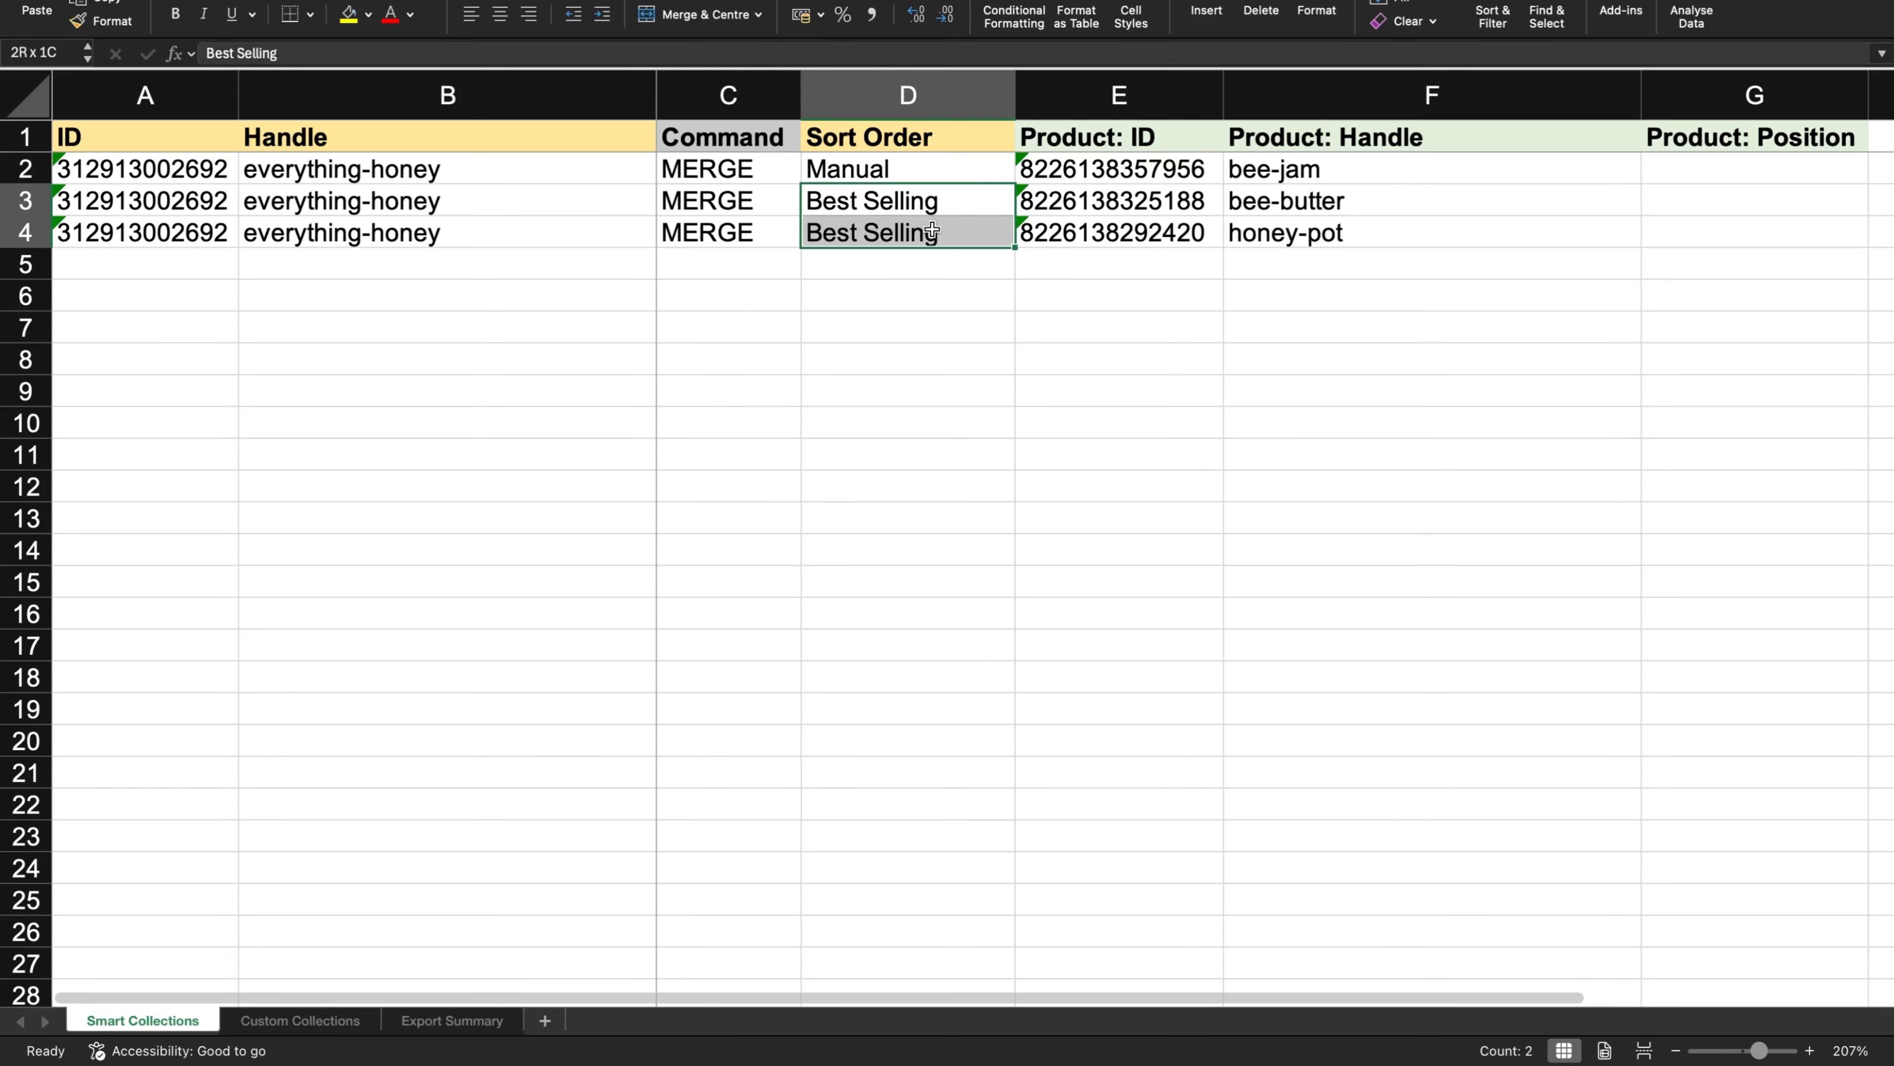
{"action": "key", "text": "Delete"}
{"action": "left_click", "coordinate": [926, 410]}
{"action": "left_click", "coordinate": [929, 176]}
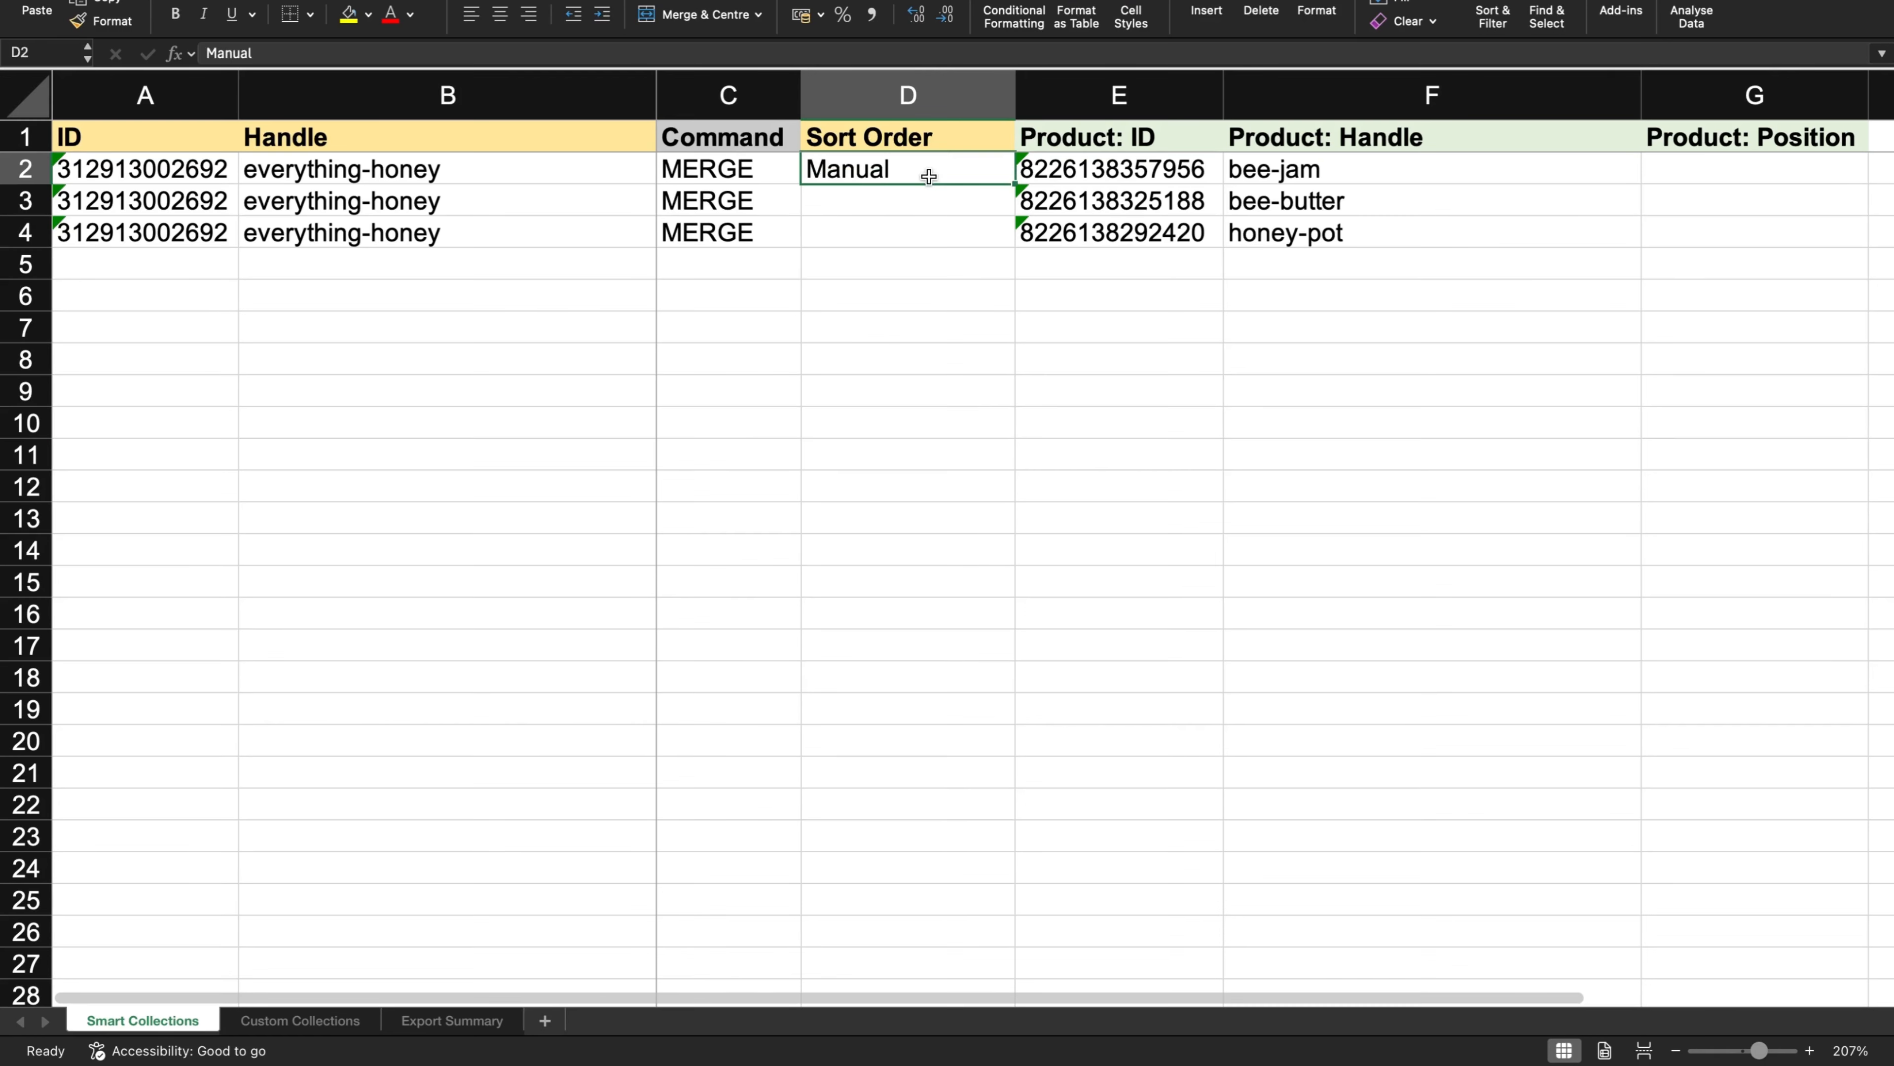
{"action": "left_click_drag", "start_coordinate": [1013, 183], "coordinate": [1016, 248]}
{"action": "left_click", "coordinate": [1045, 379]}
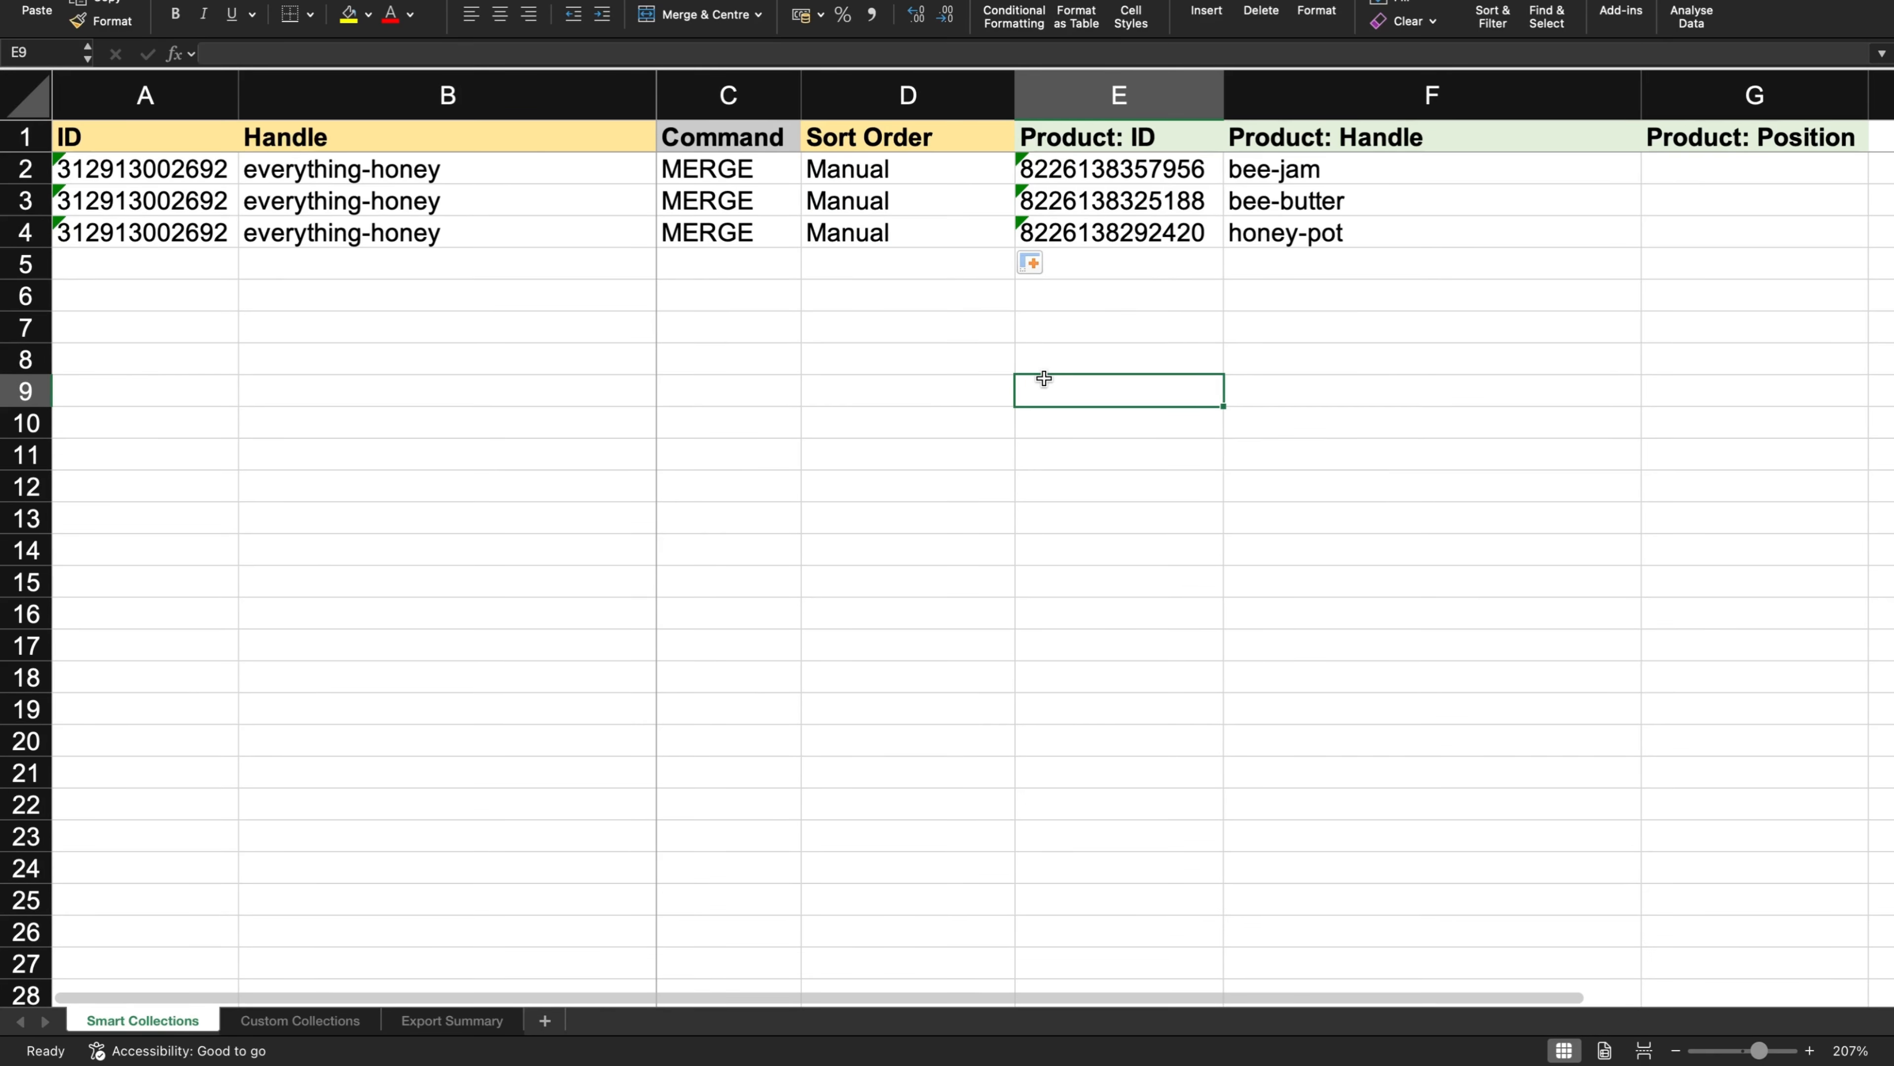
- Set the Product: Position of honey-pot to 1 on the Smart Collections sheet
{"action": "scroll", "coordinate": [1240, 459], "scroll_direction": "right", "scroll_amount": 1}
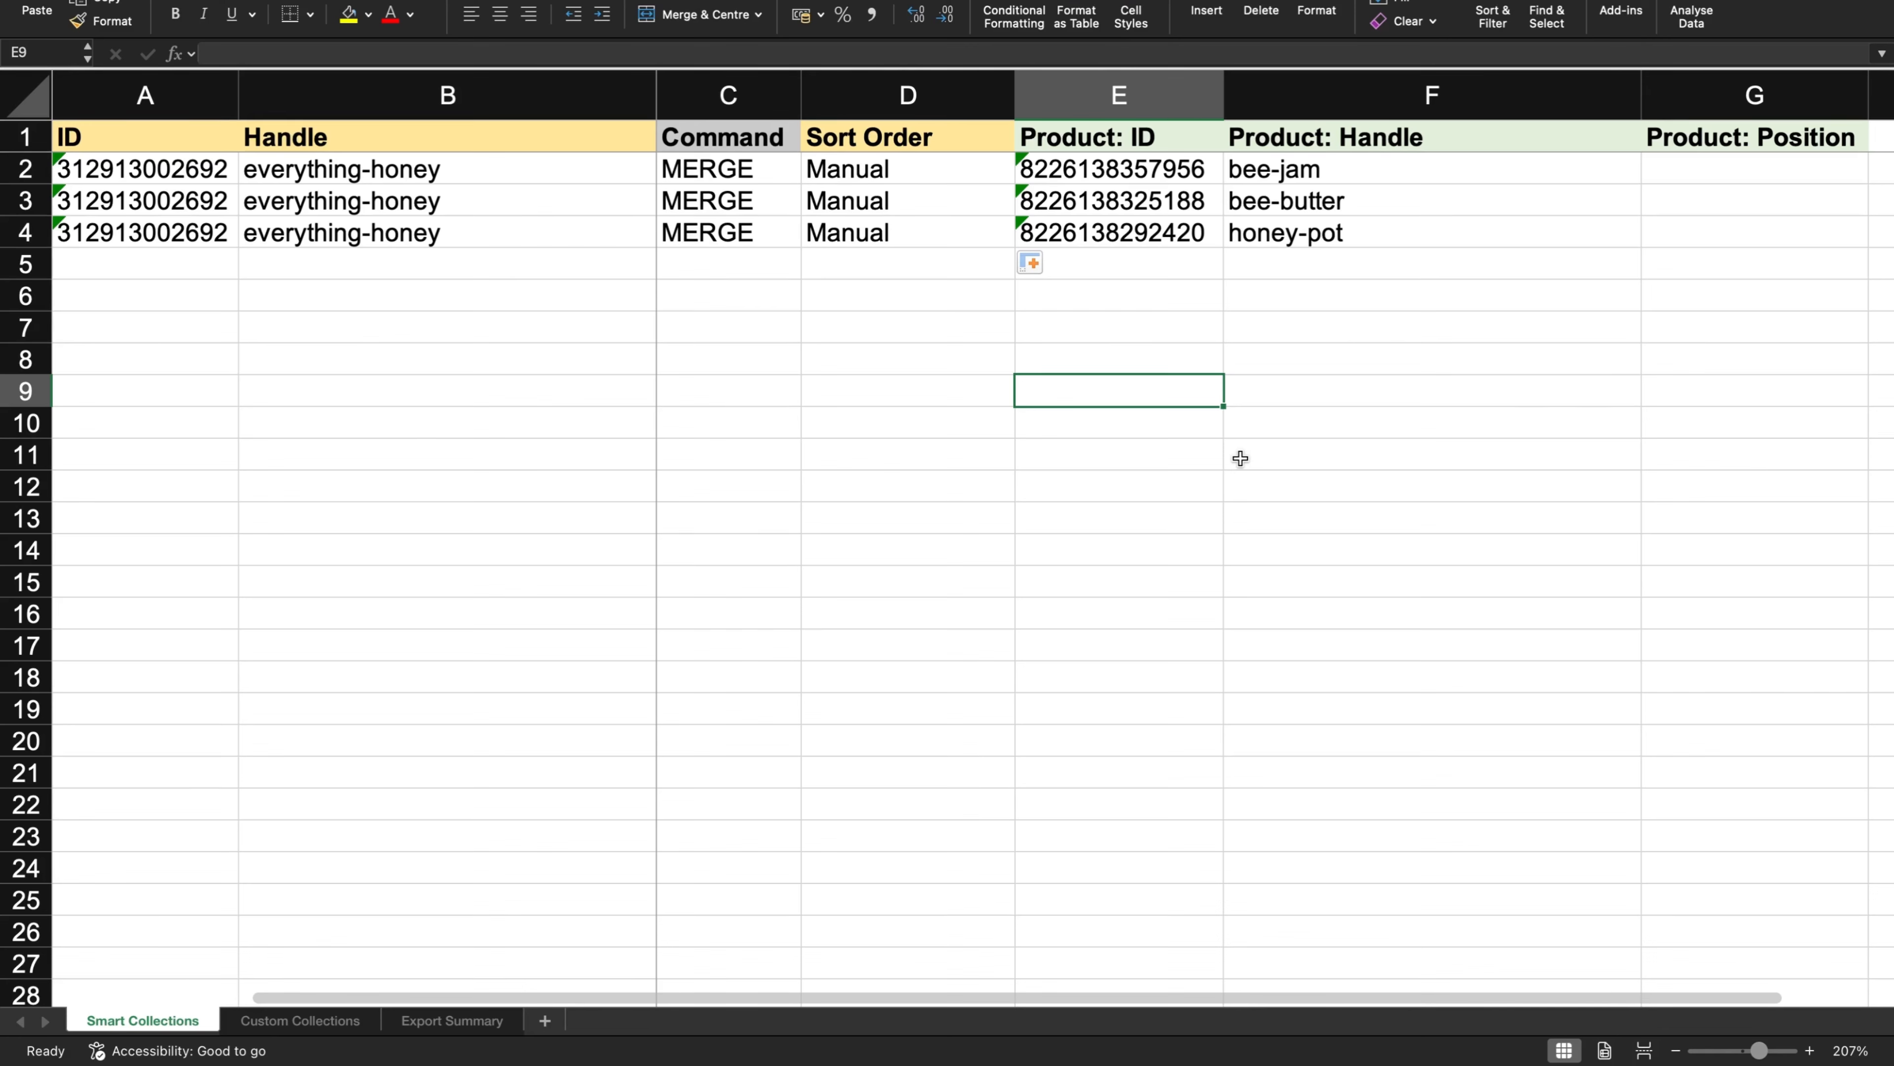
{"action": "left_click", "coordinate": [1763, 94]}
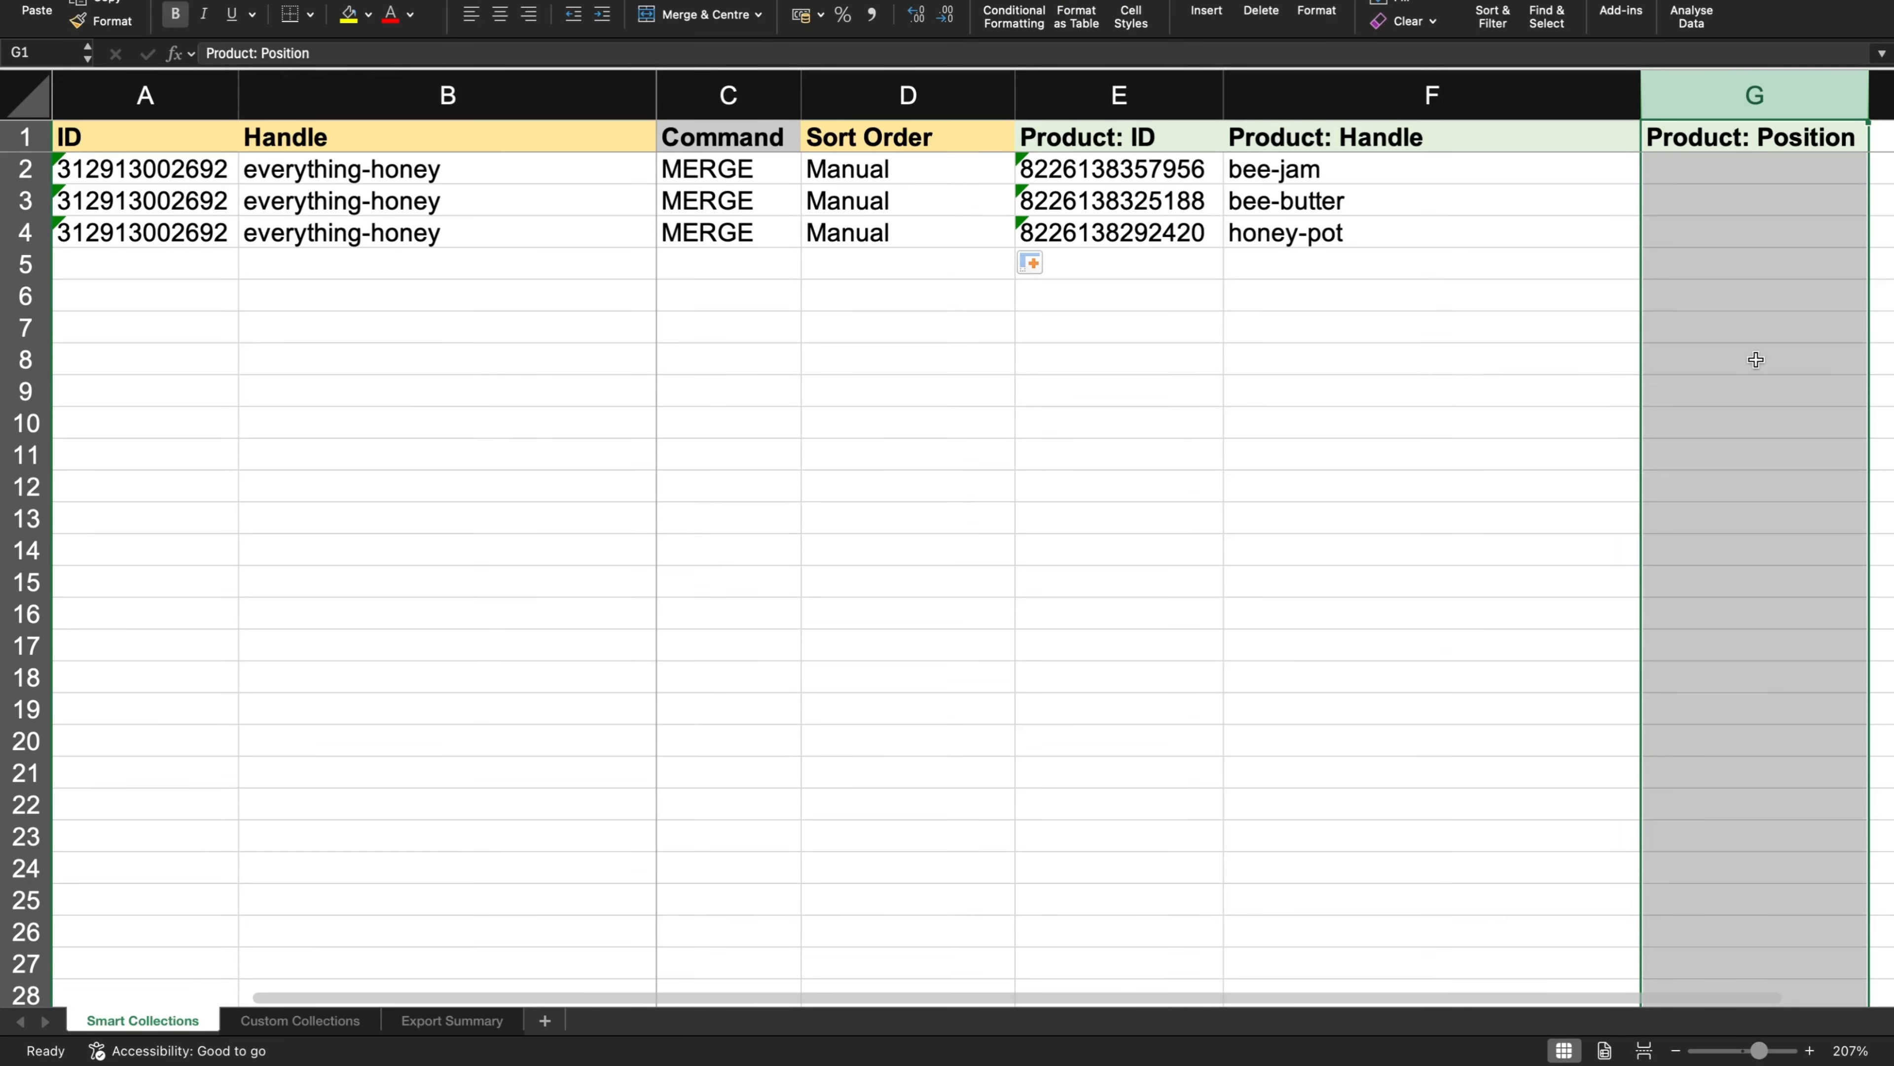
{"action": "left_click", "coordinate": [1630, 427]}
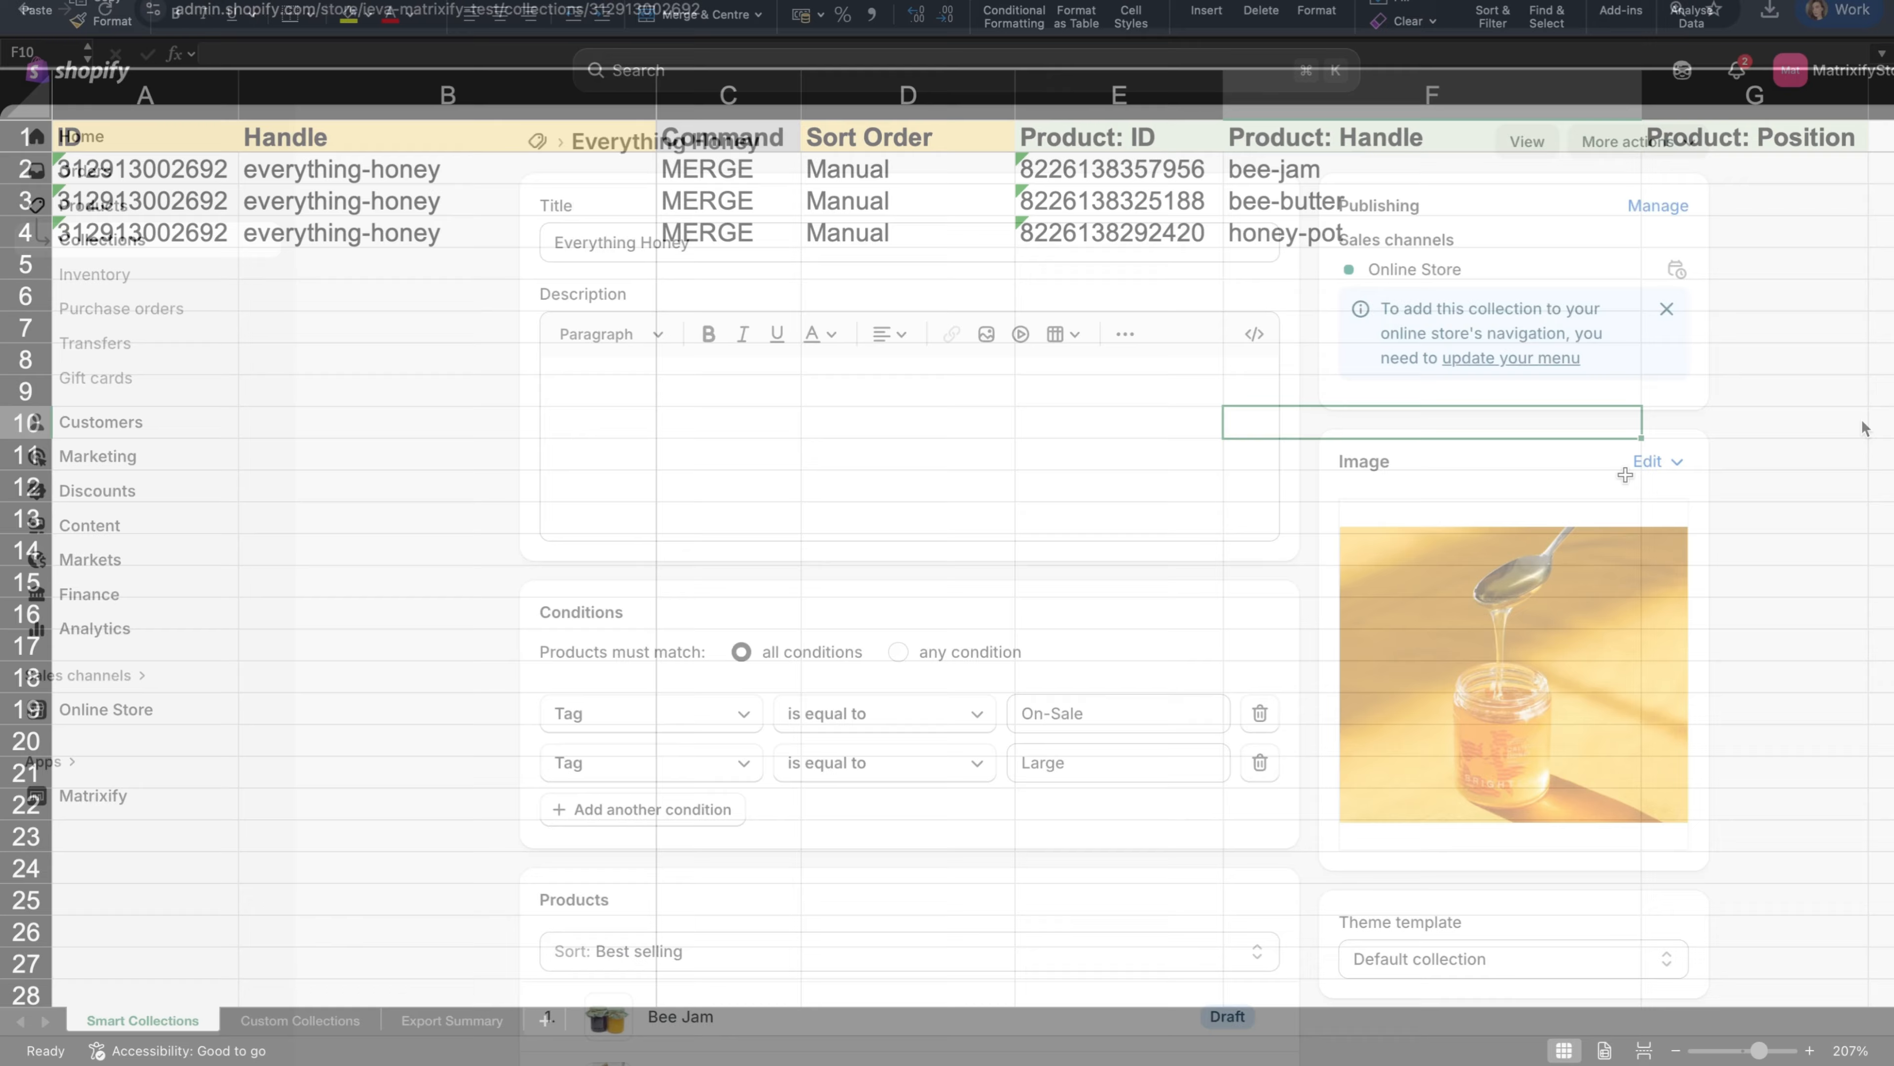
{"action": "scroll", "coordinate": [1863, 428], "scroll_direction": "down", "scroll_amount": 5}
{"action": "scroll", "coordinate": [1862, 428], "scroll_direction": "down", "scroll_amount": 2}
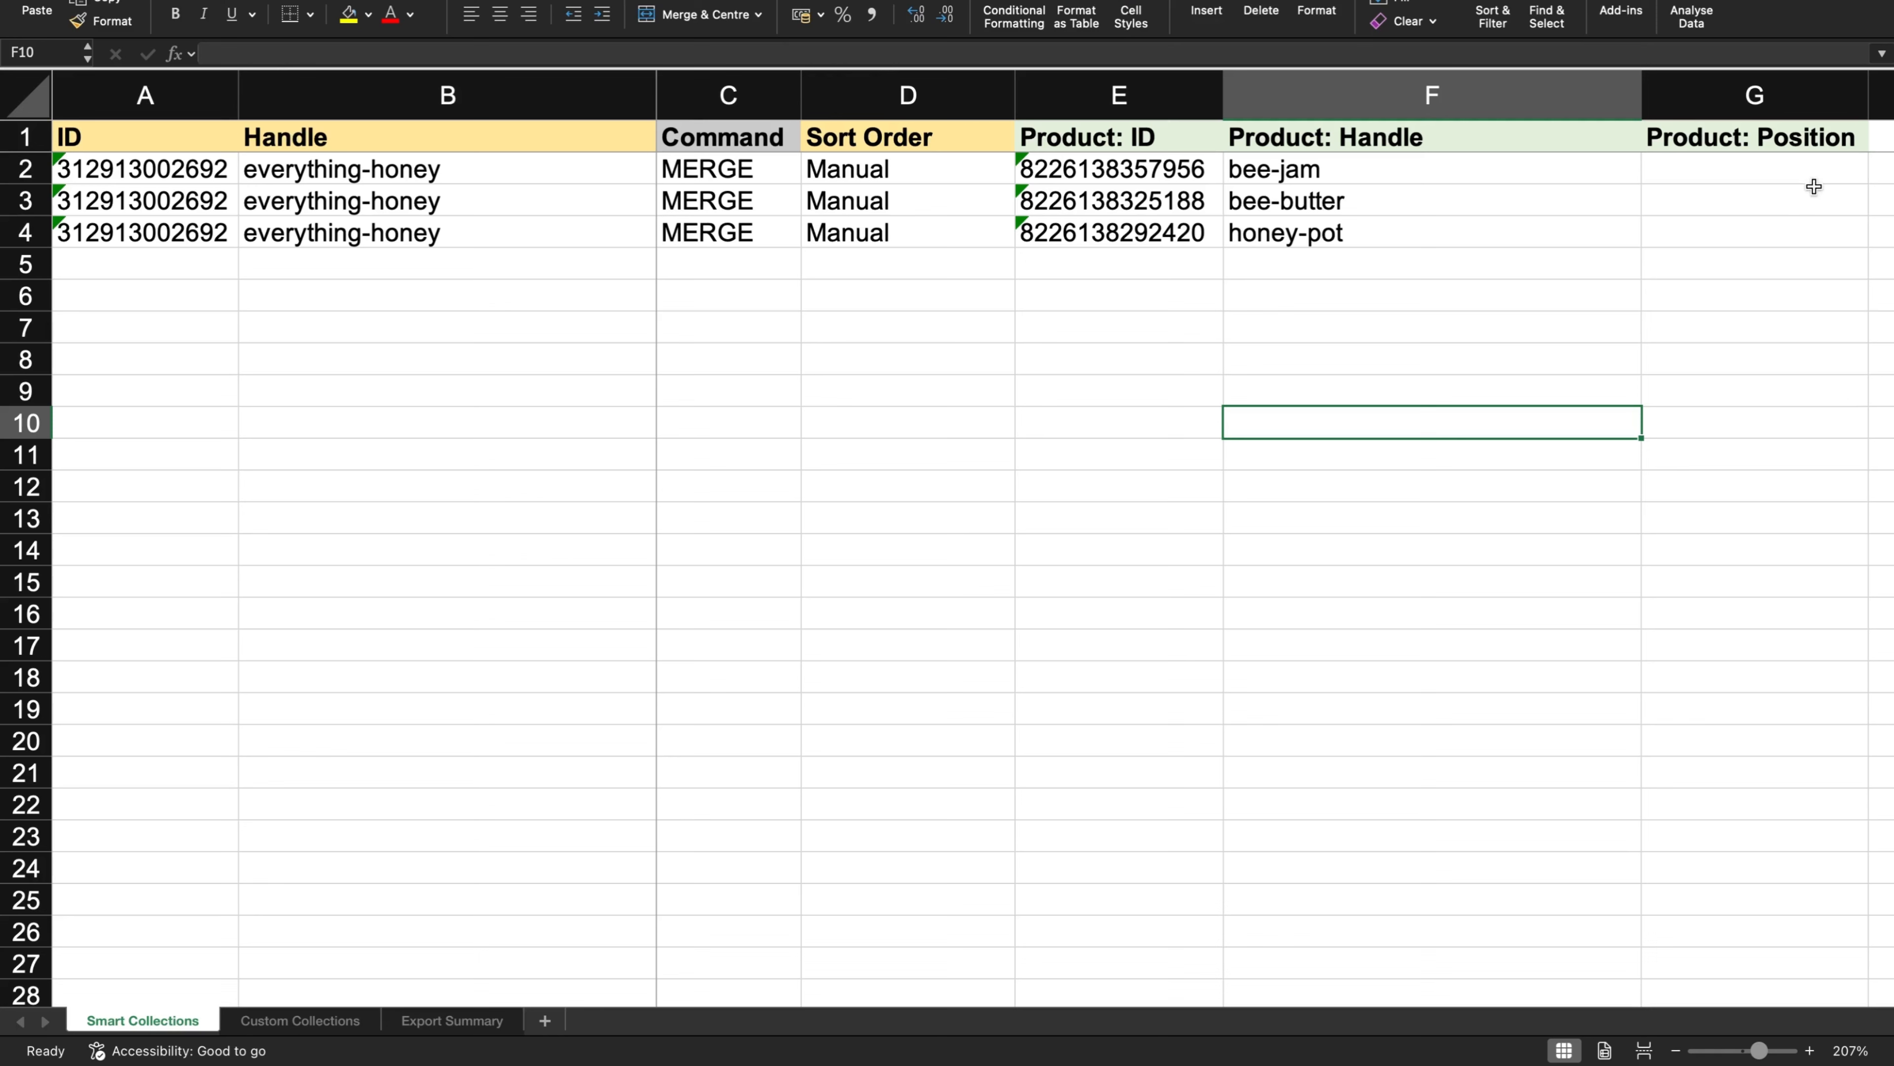
{"action": "left_click", "coordinate": [1773, 235]}
{"action": "type", "text": "1"}
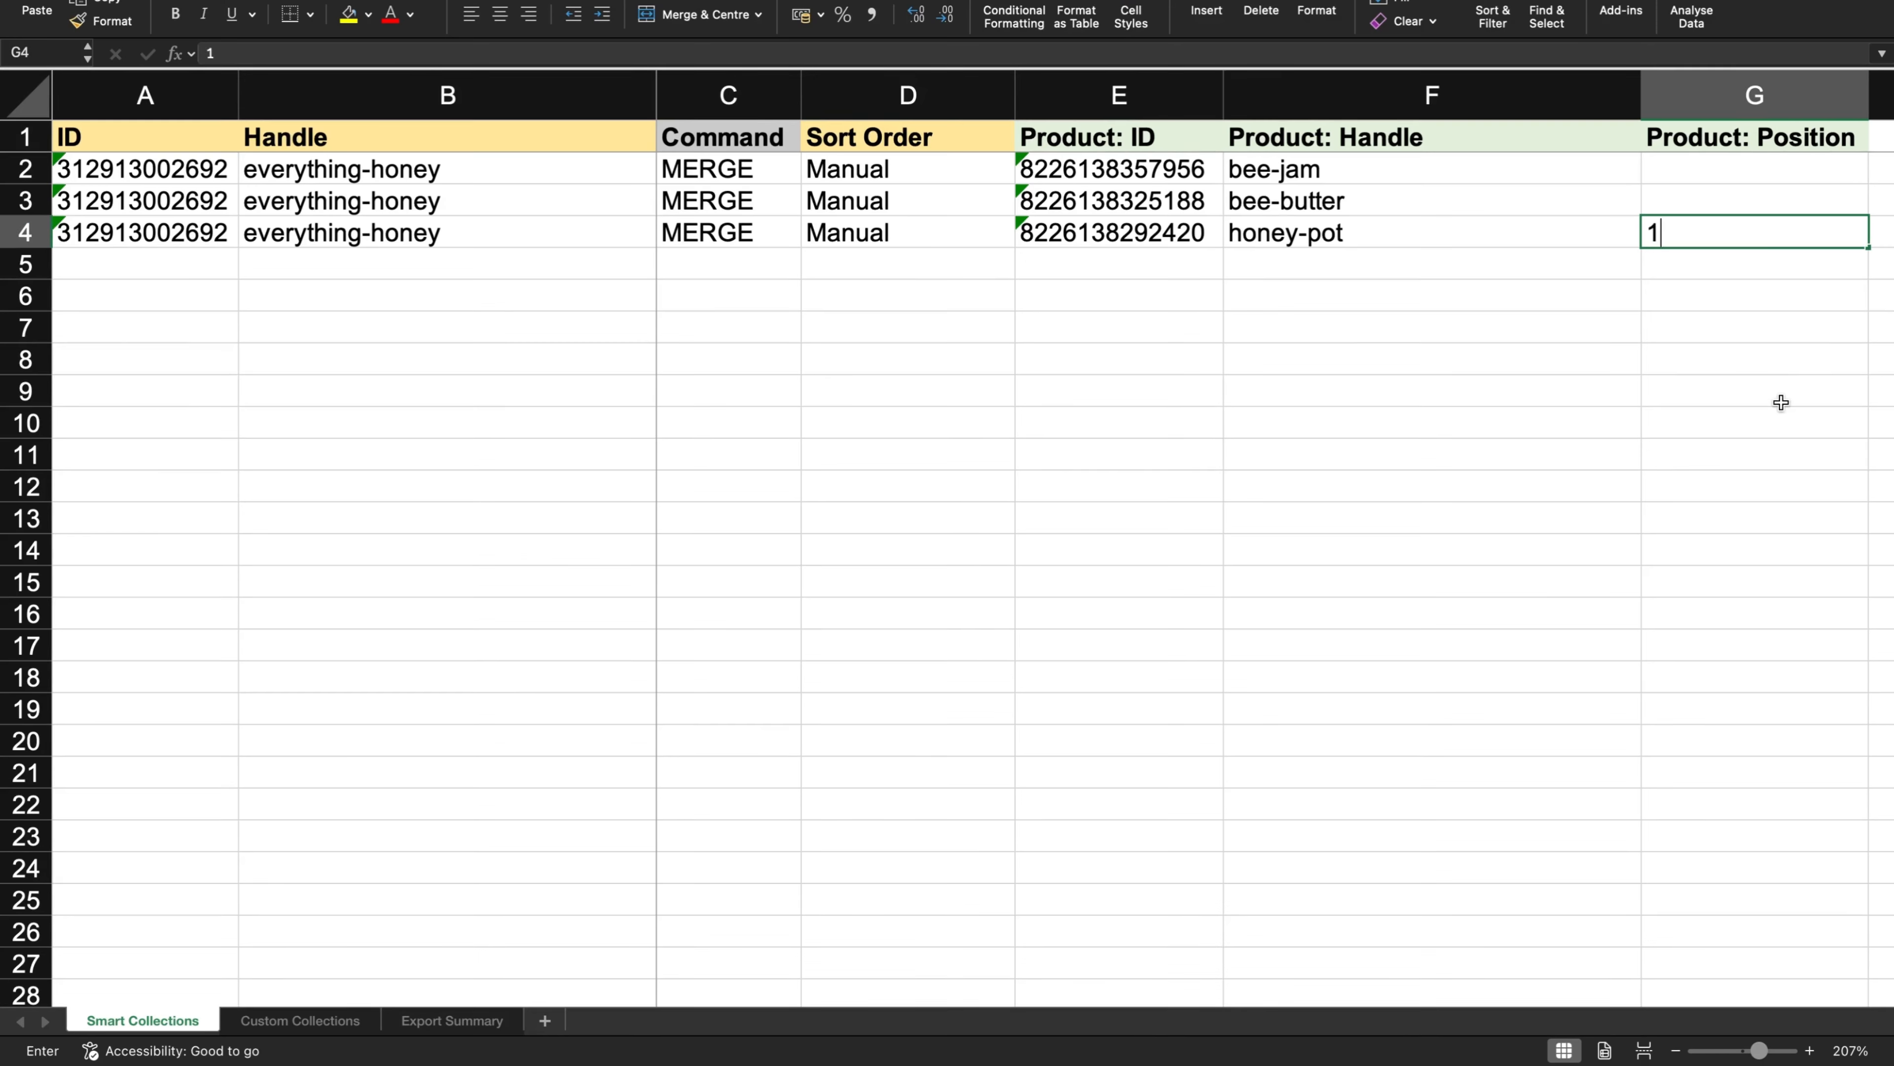
{"action": "left_click", "coordinate": [1781, 402]}
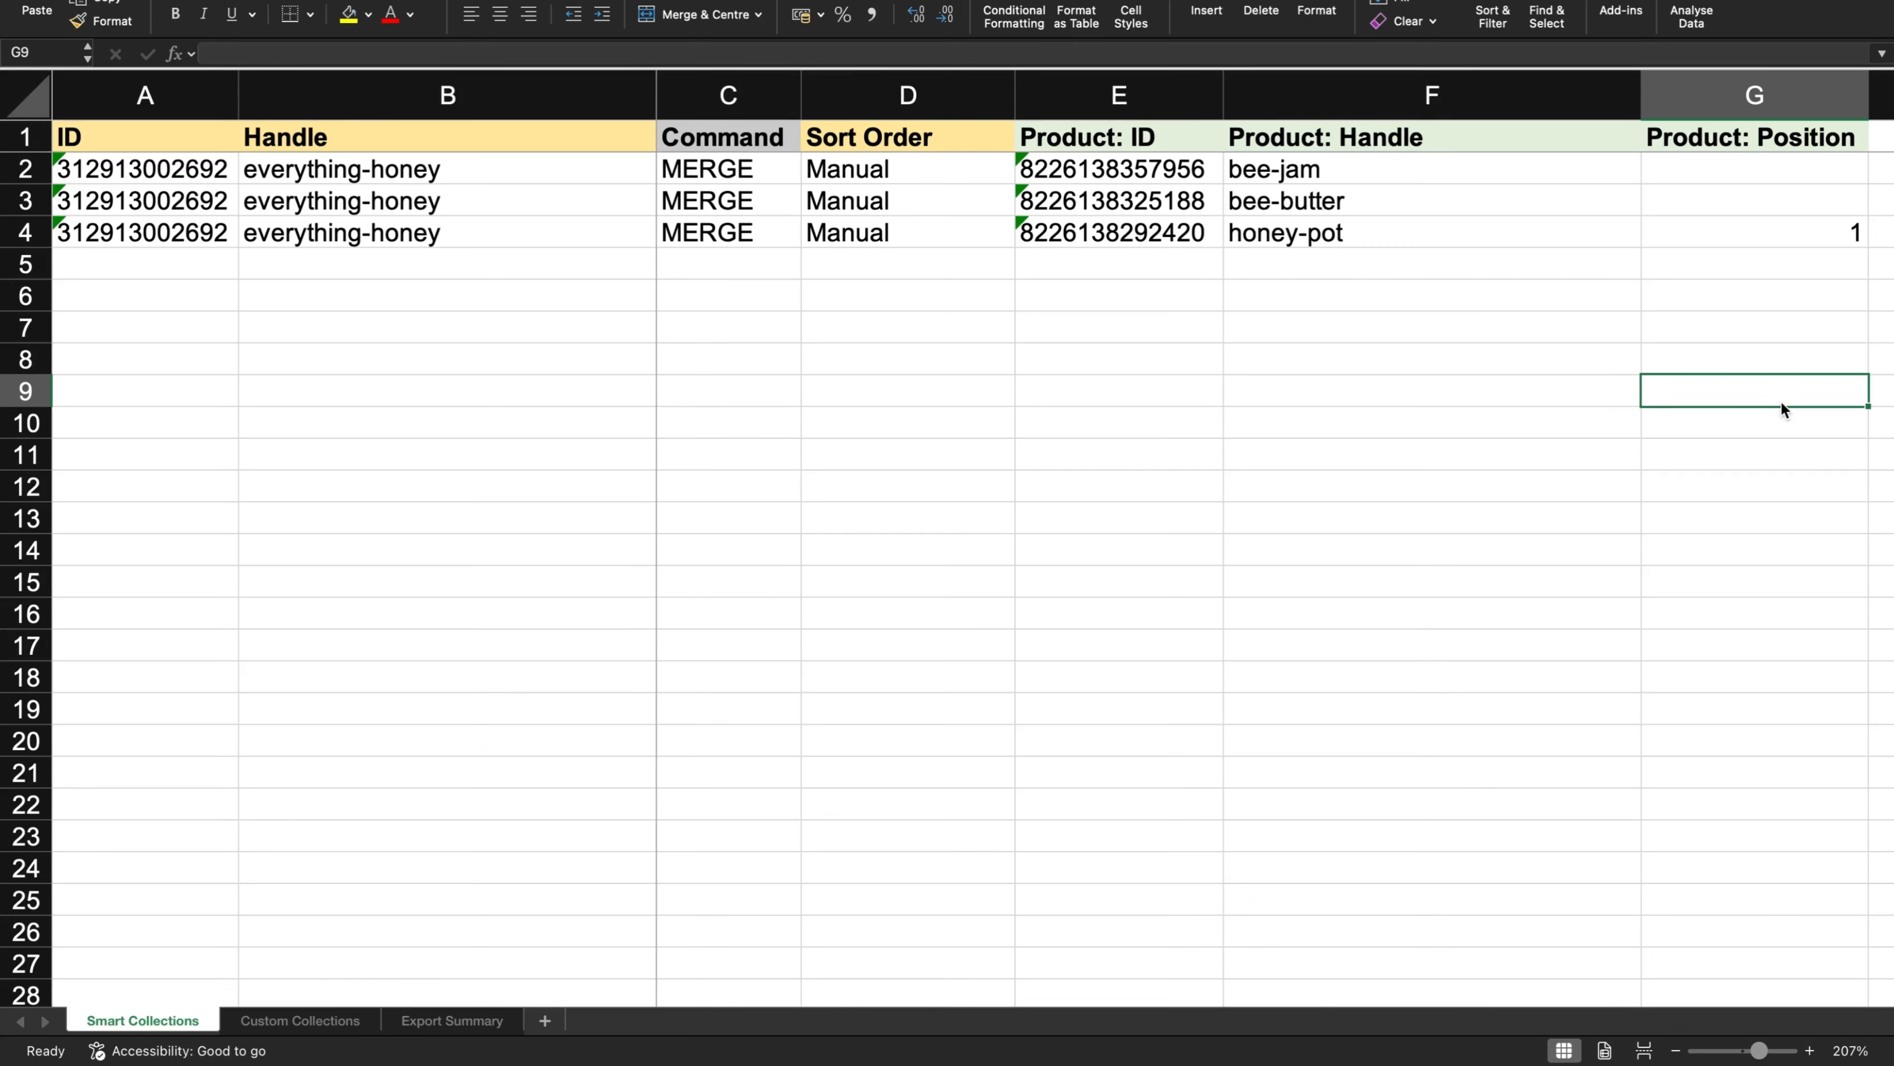
- Delete the bee-jam and bee-butter rows from the Smart Collections sheet, keeping only the honey-pot row
{"action": "left_click", "coordinate": [25, 232]}
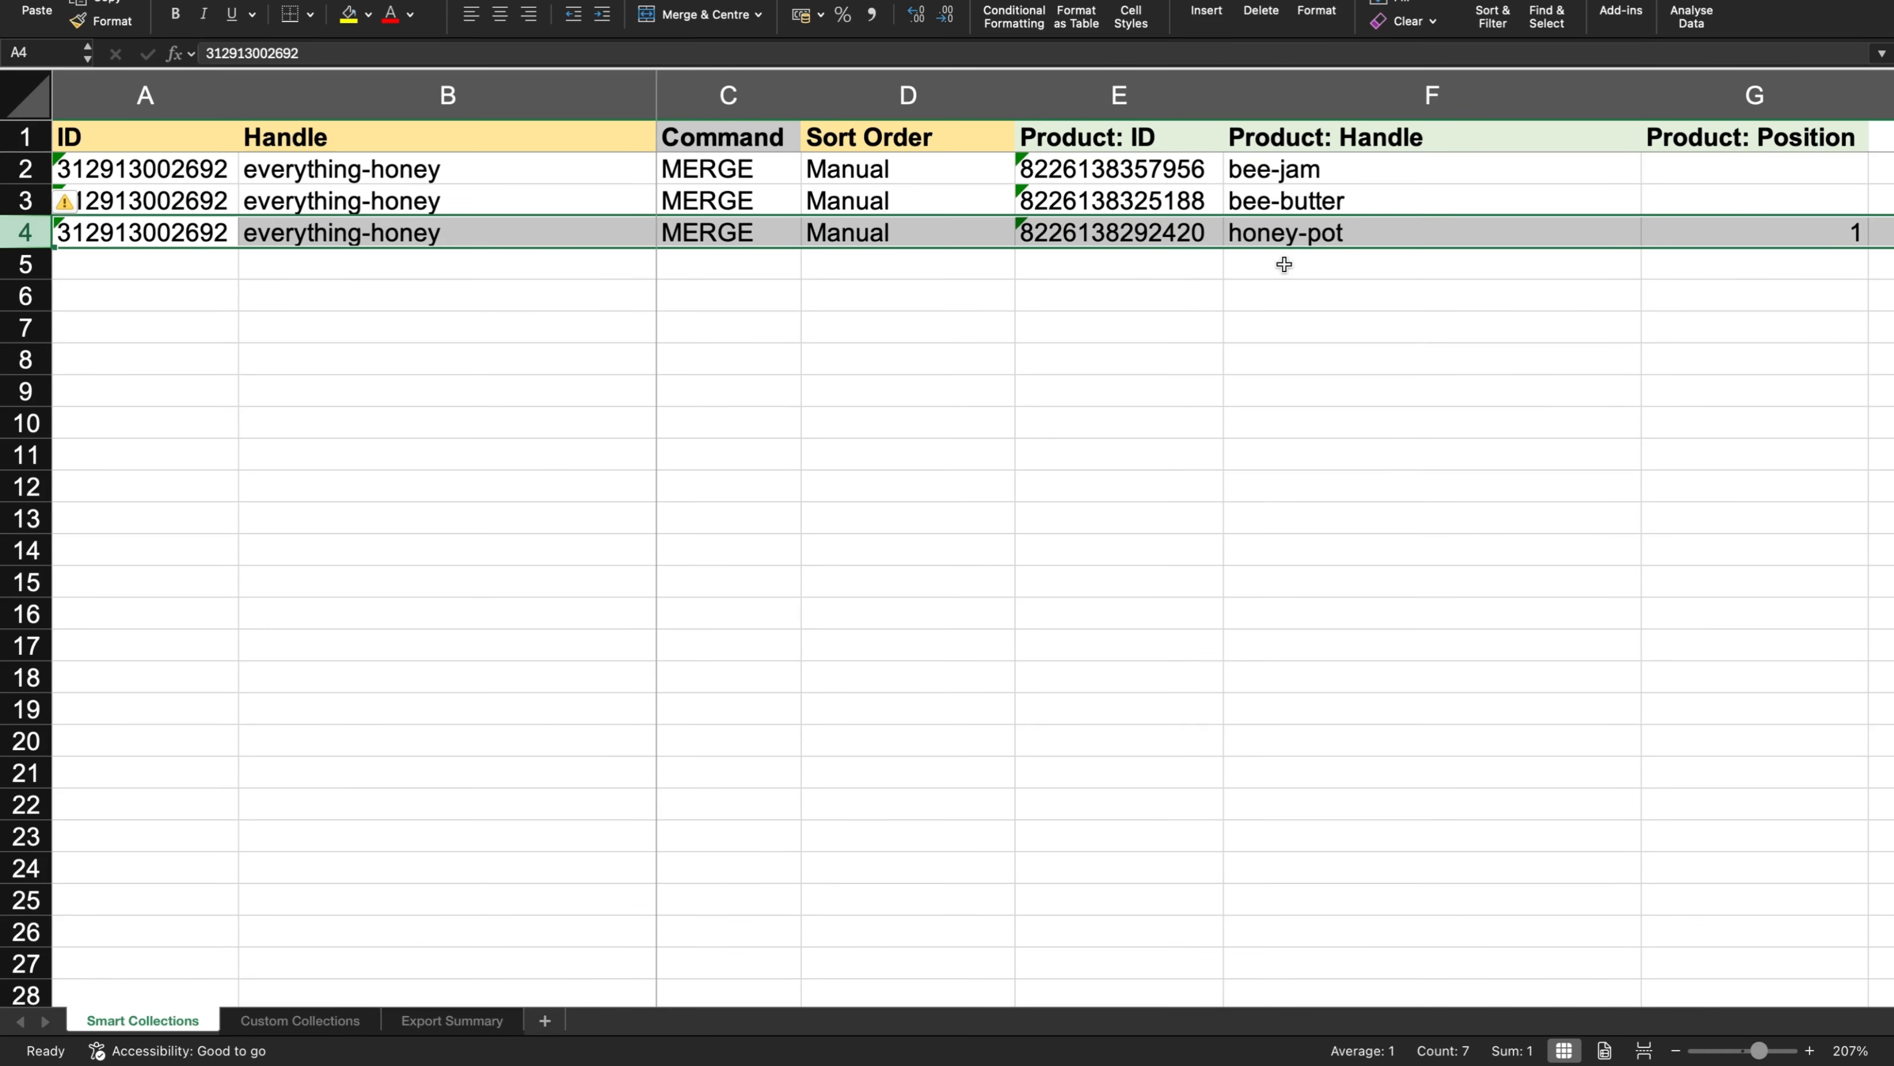
{"action": "left_click", "coordinate": [1237, 372]}
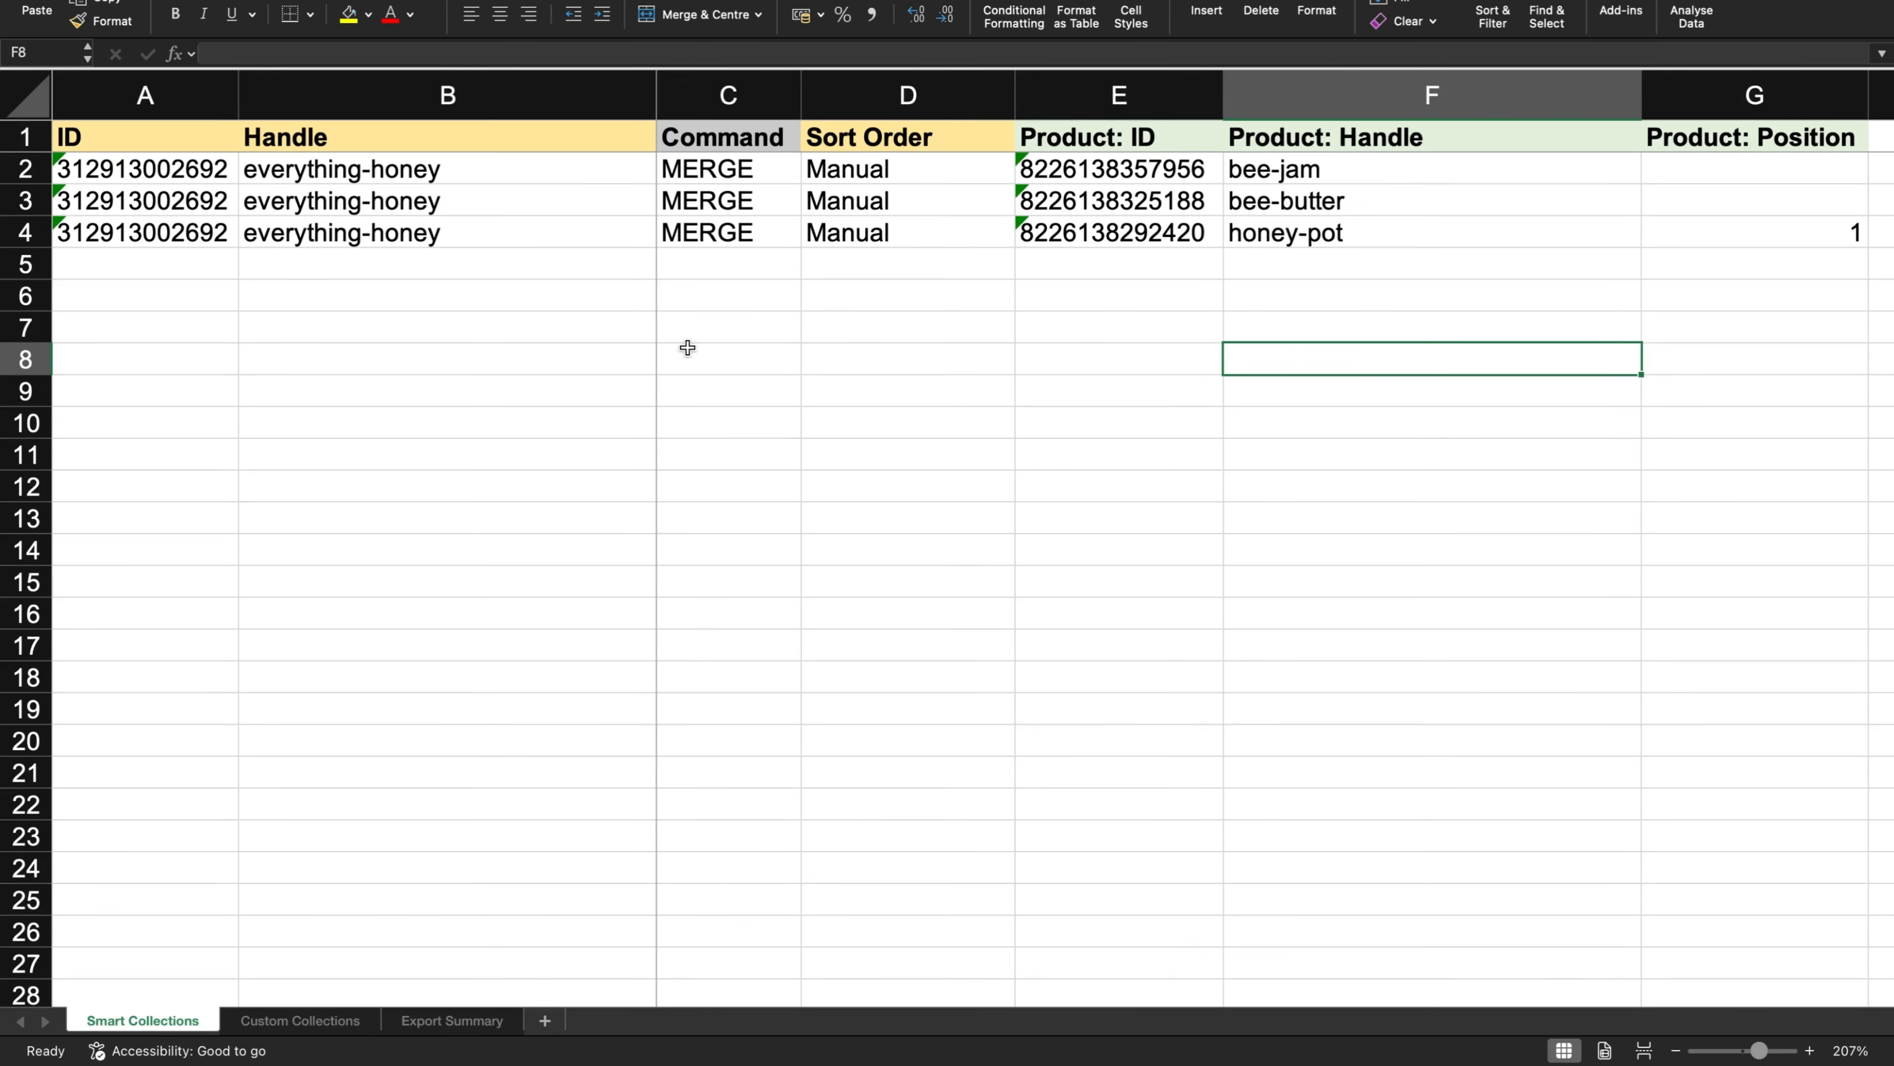
{"action": "left_click_drag", "start_coordinate": [18, 201], "coordinate": [25, 169]}
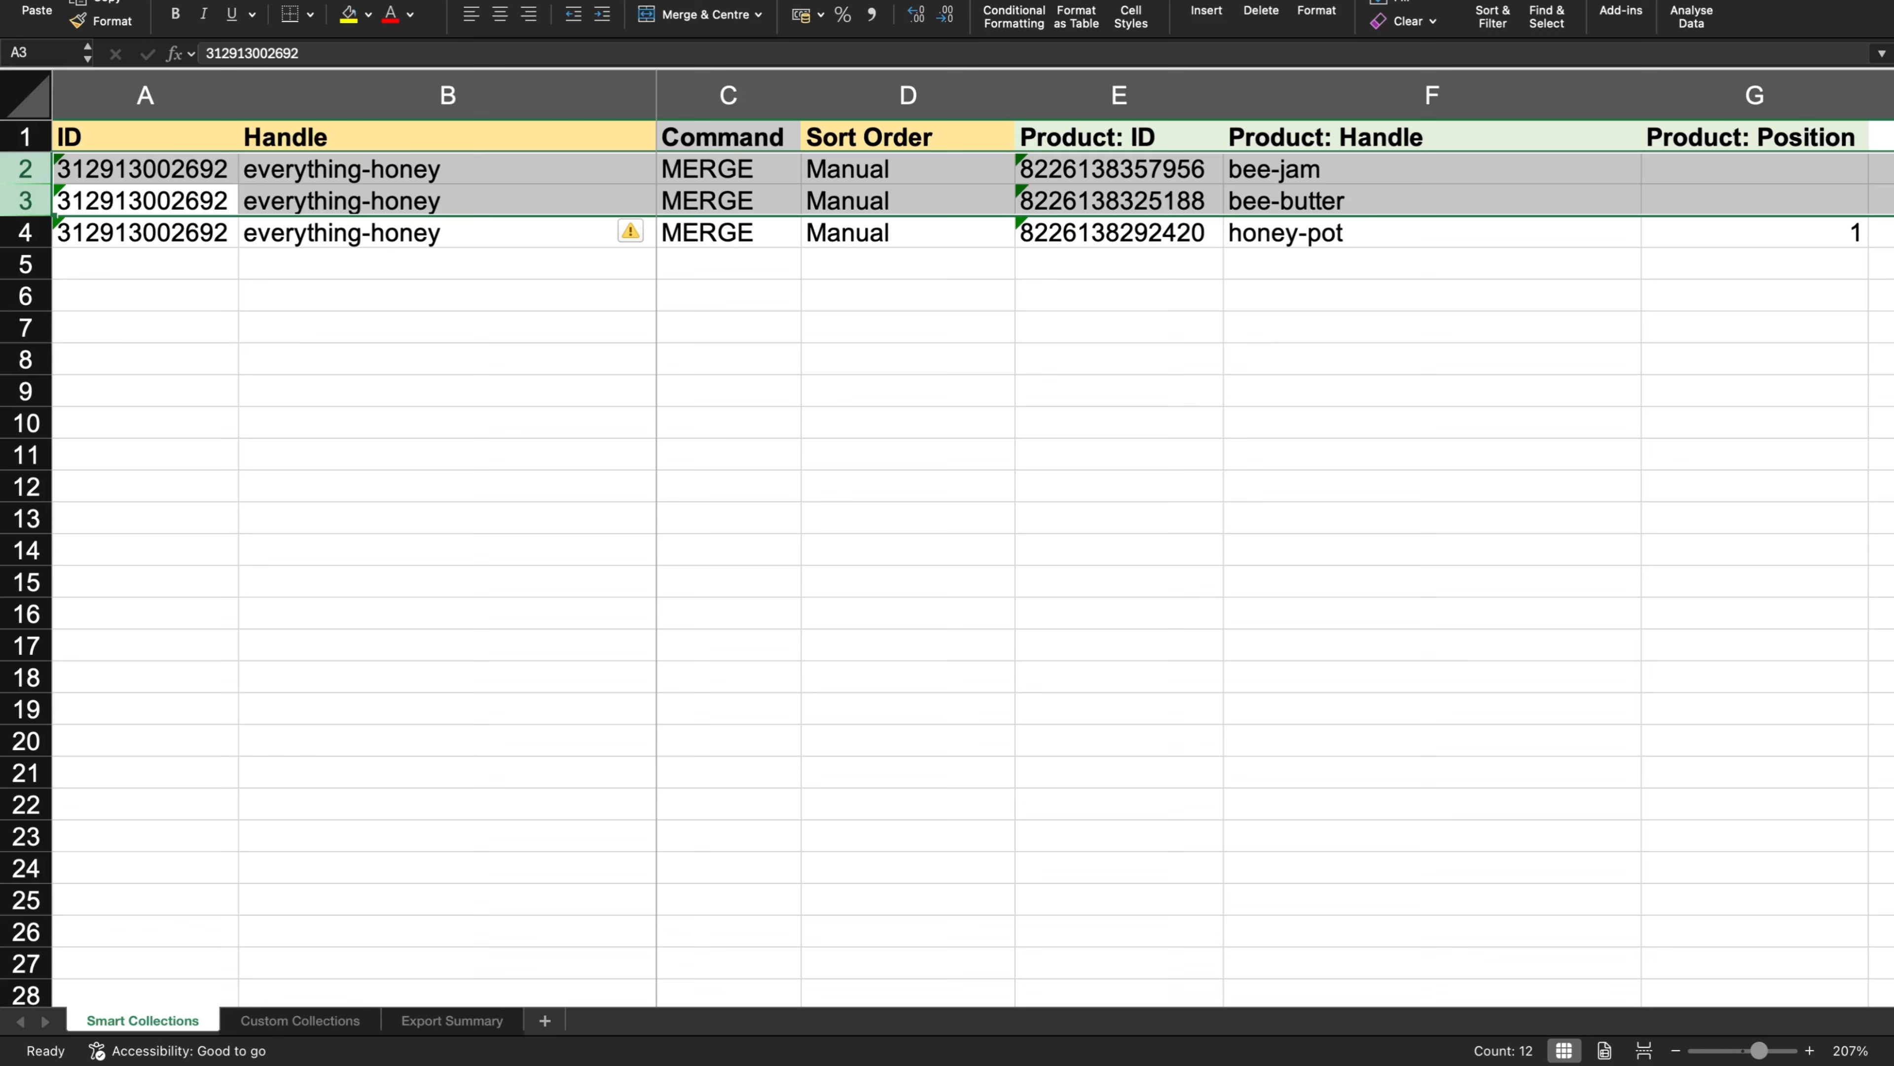
{"action": "left_click", "coordinate": [1260, 9]}
{"action": "left_click", "coordinate": [1254, 403]}
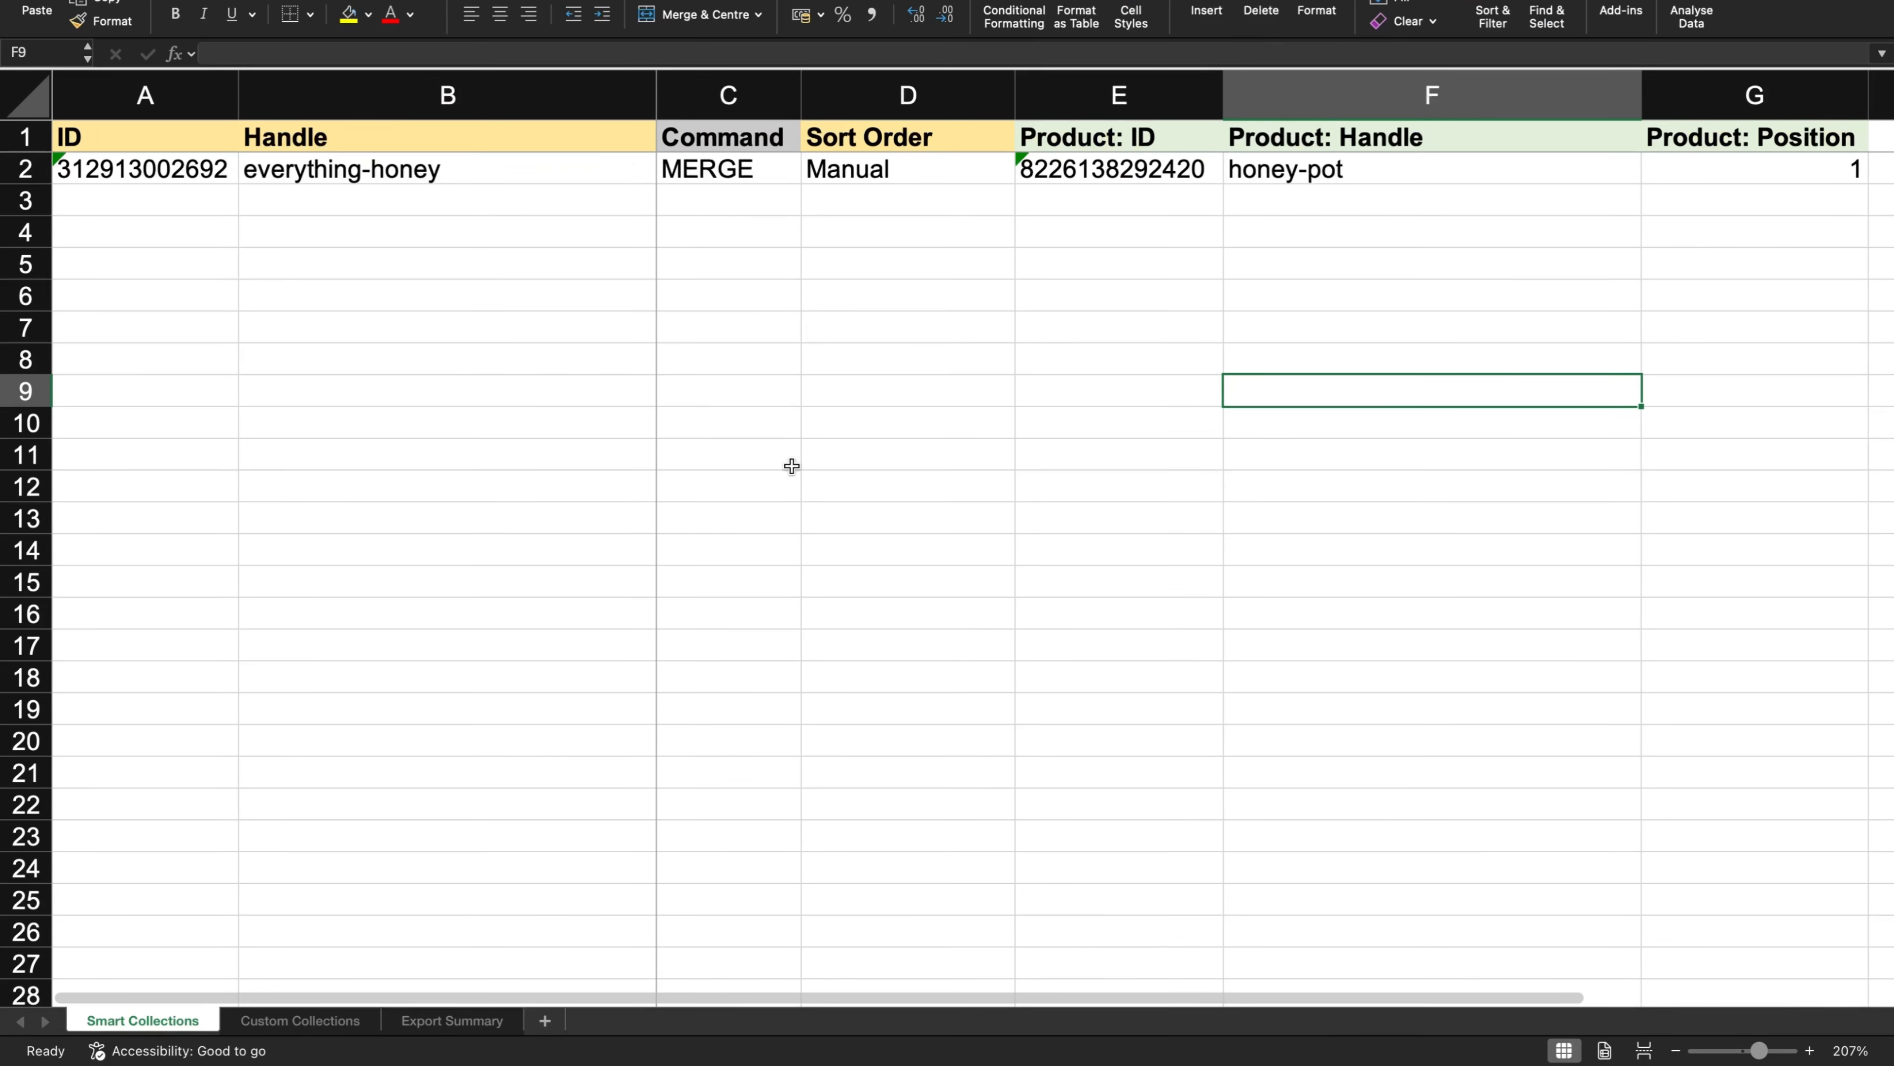
- Set the Sort Order to Manual in all five buzz-bloom rows of the Custom Collections sheet
{"action": "left_click", "coordinate": [332, 1024]}
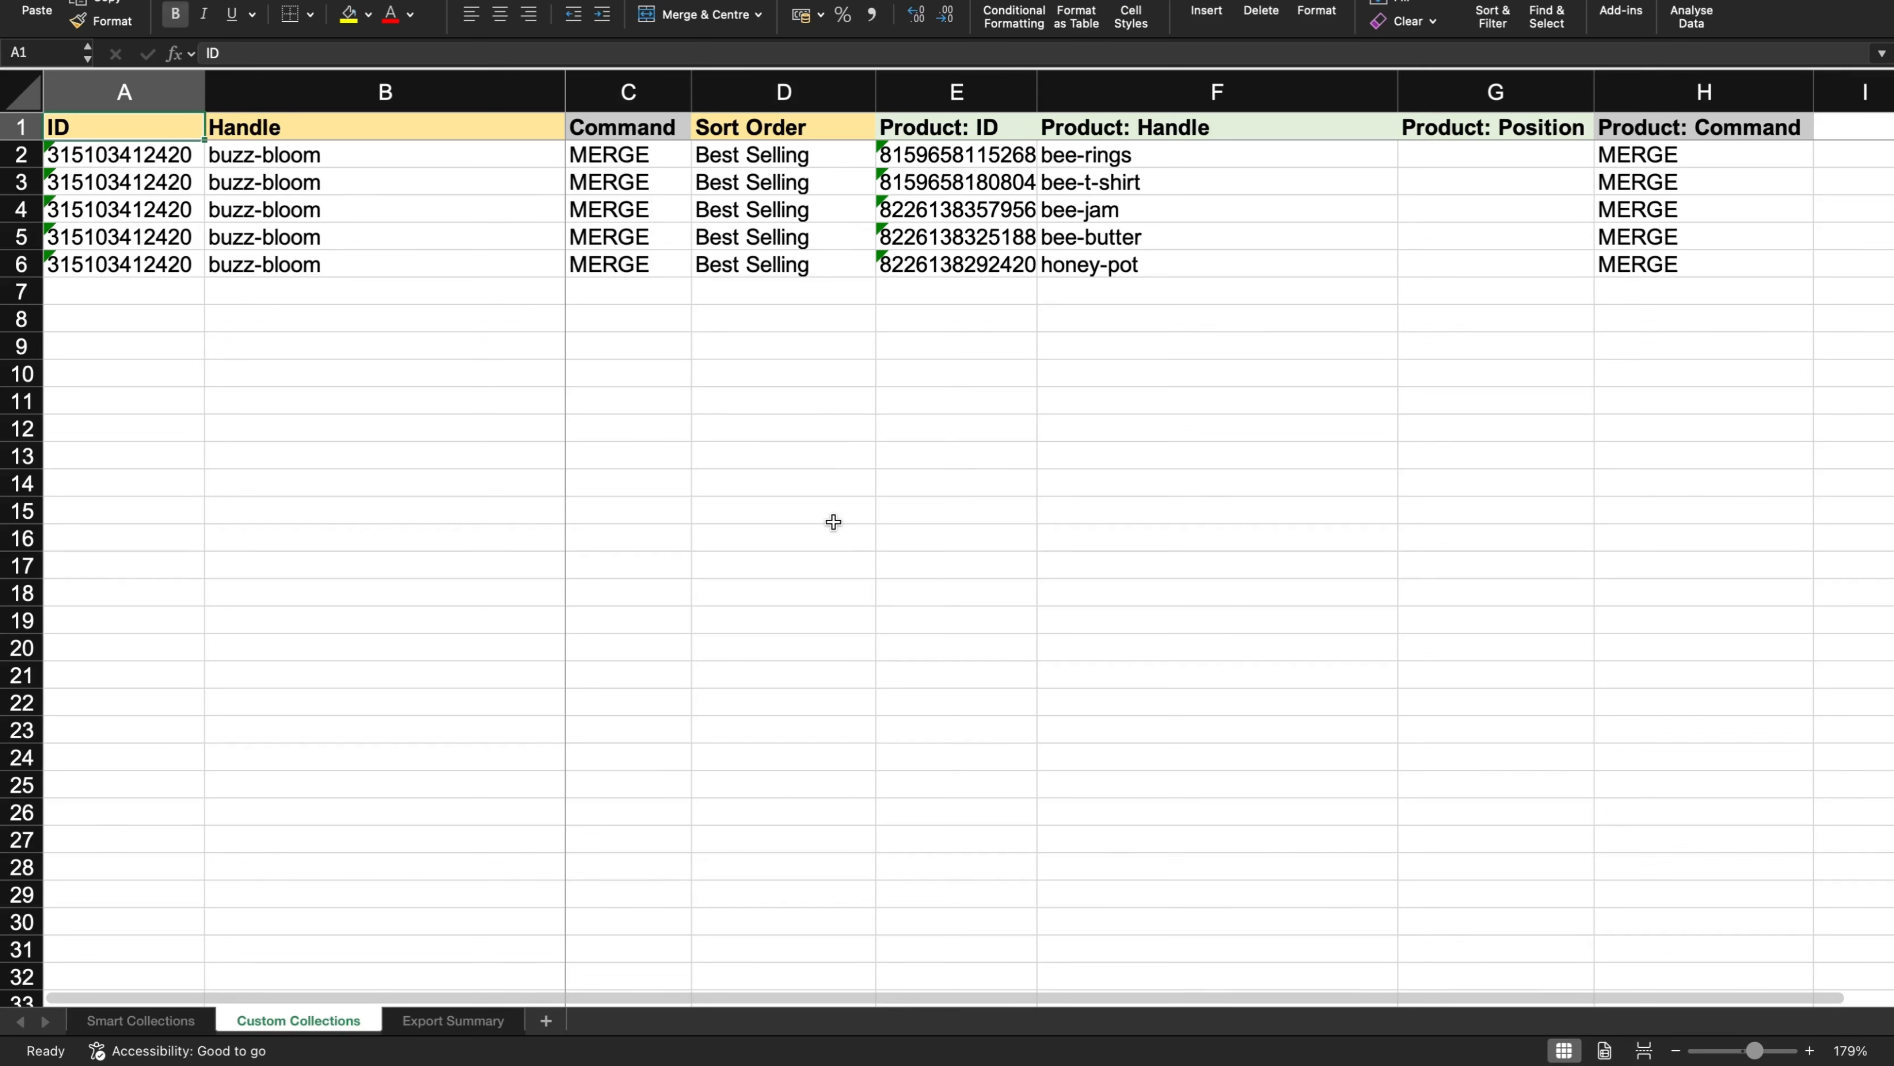
{"action": "left_click", "coordinate": [789, 163]}
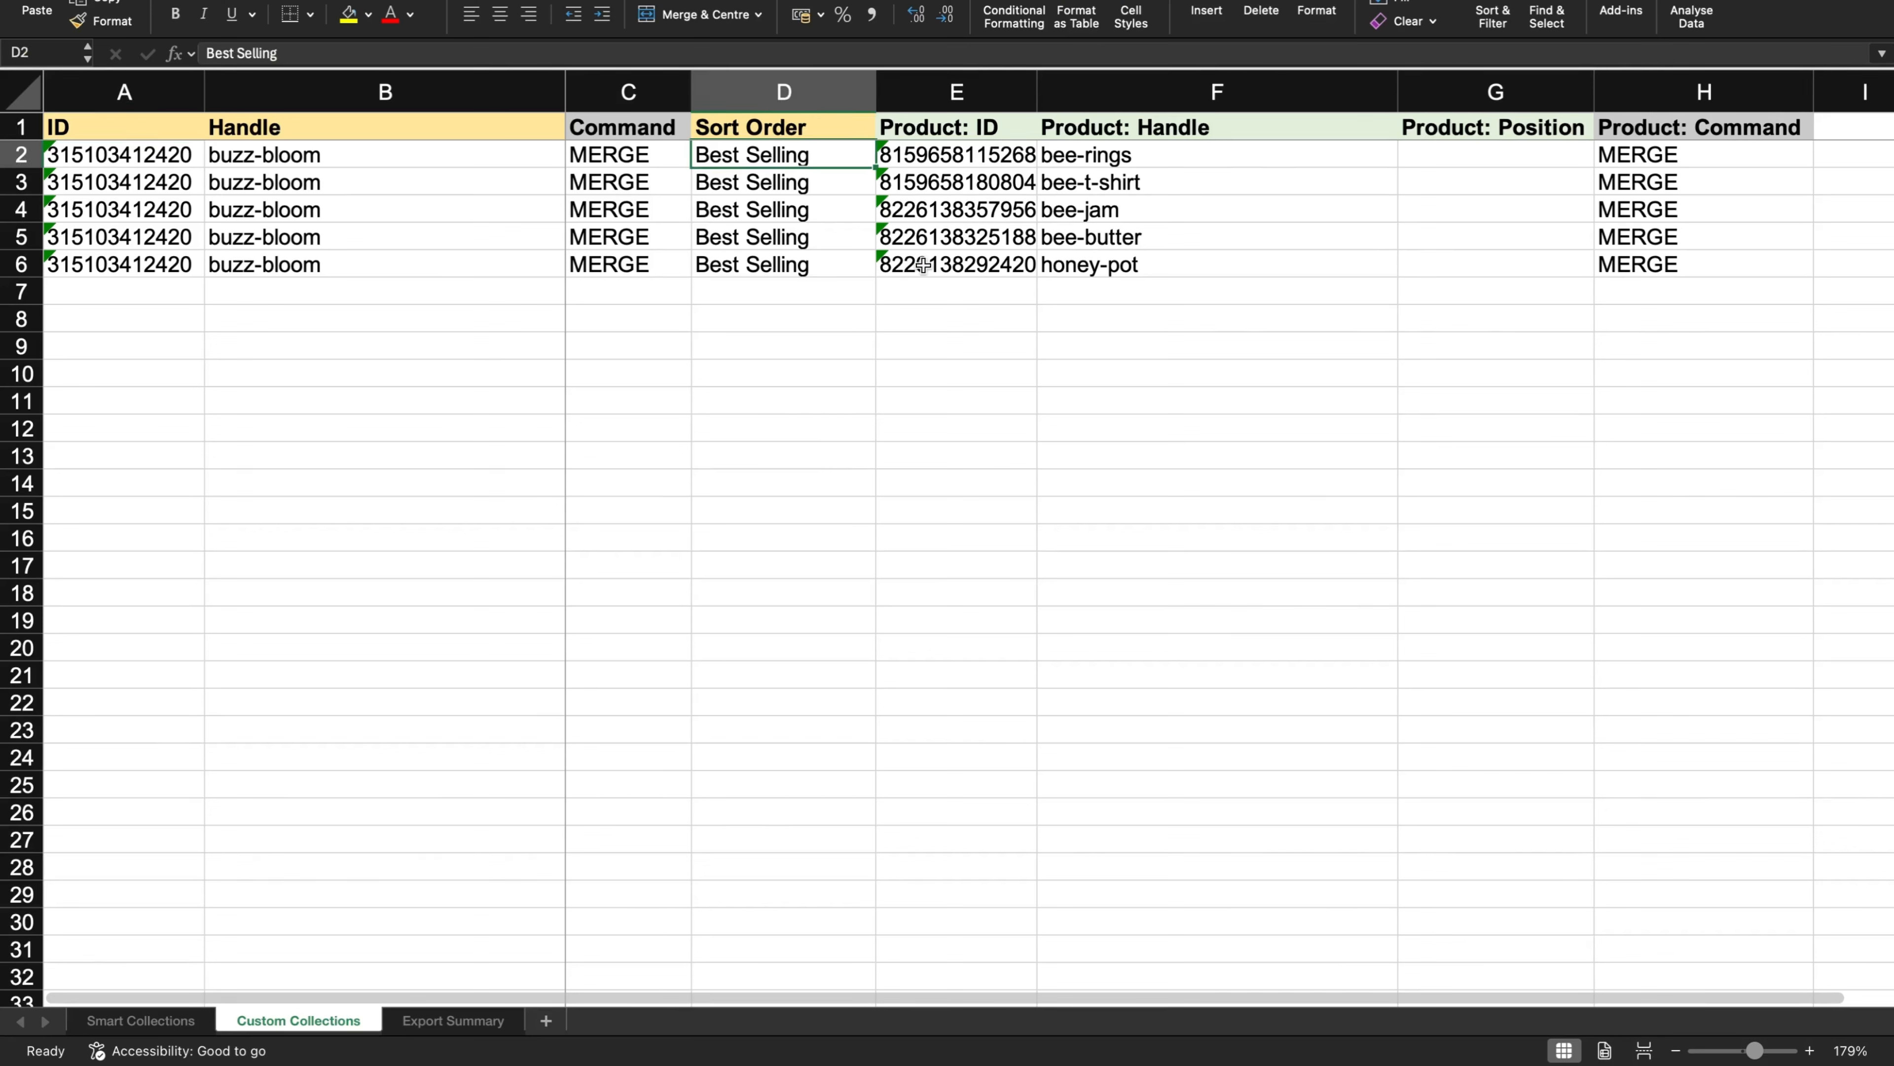
{"action": "type", "text": "Manual"}
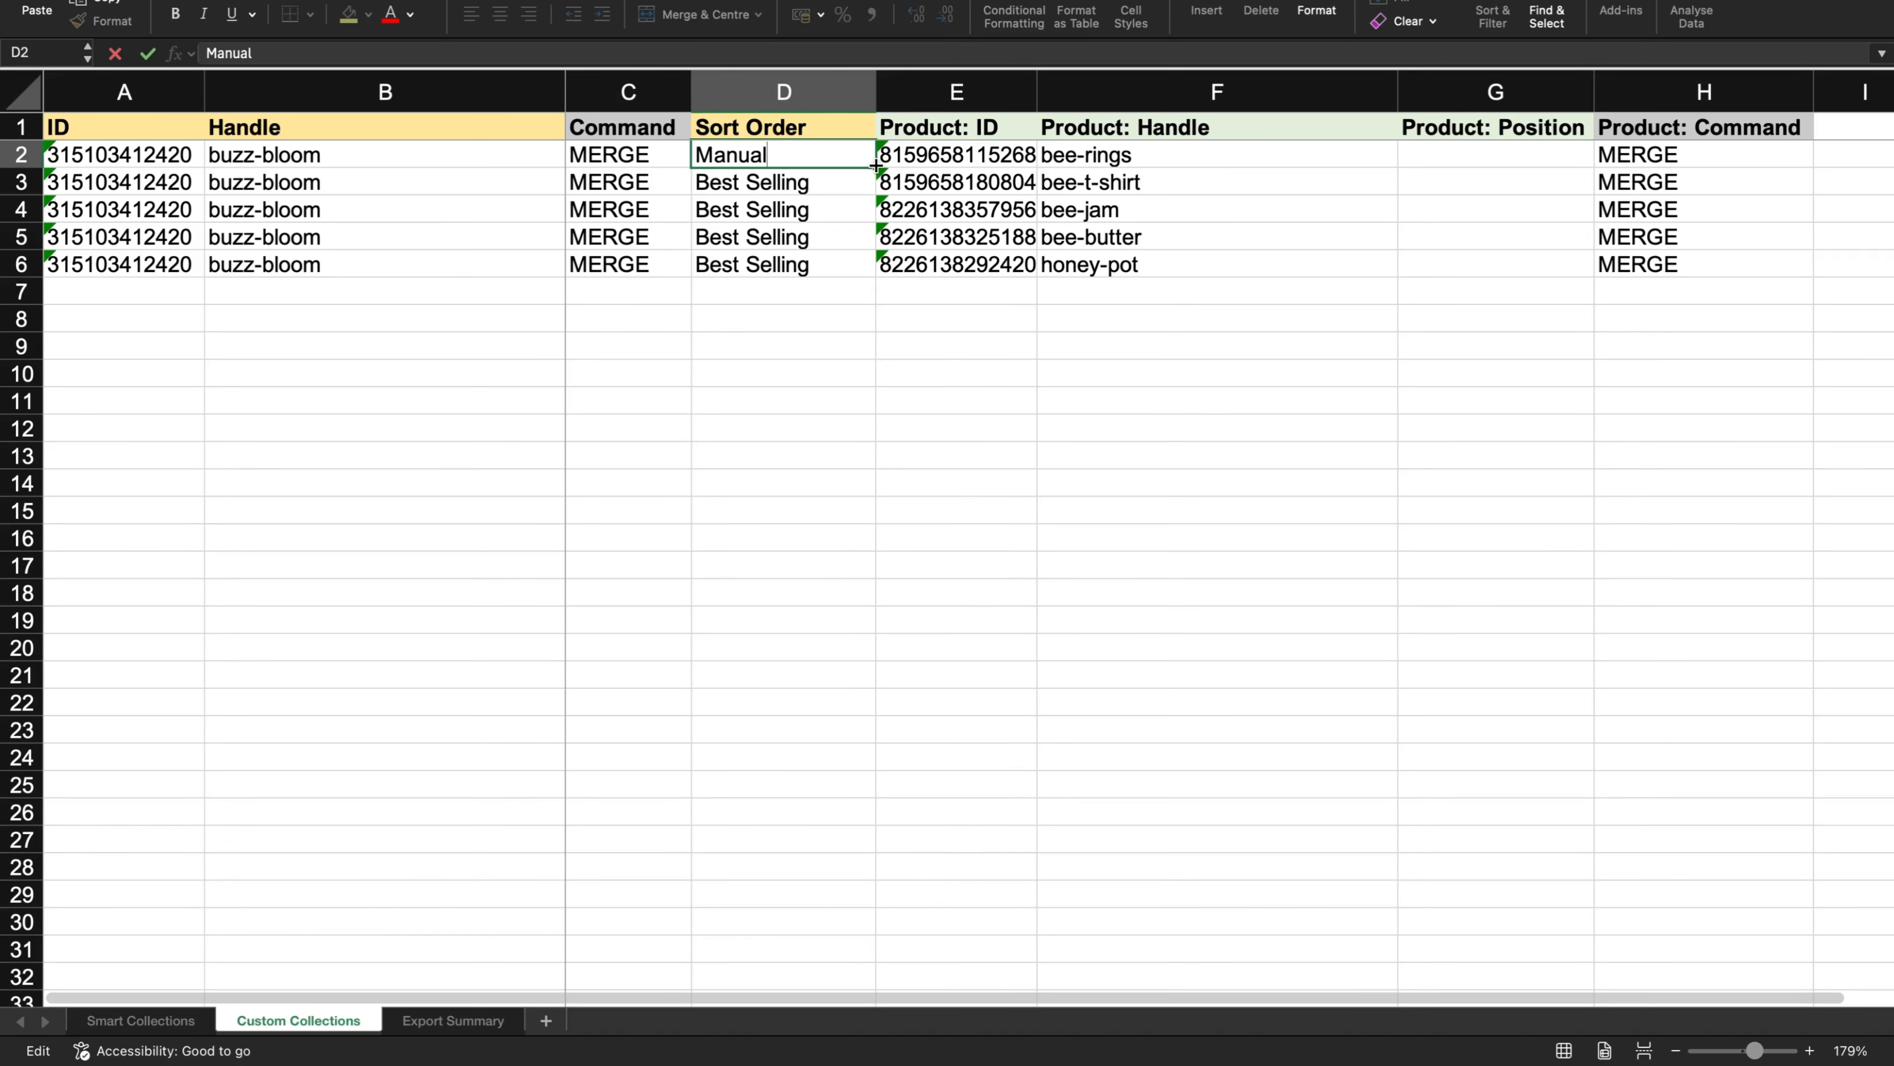
{"action": "left_click_drag", "start_coordinate": [876, 166], "coordinate": [888, 269]}
{"action": "left_click", "coordinate": [983, 367]}
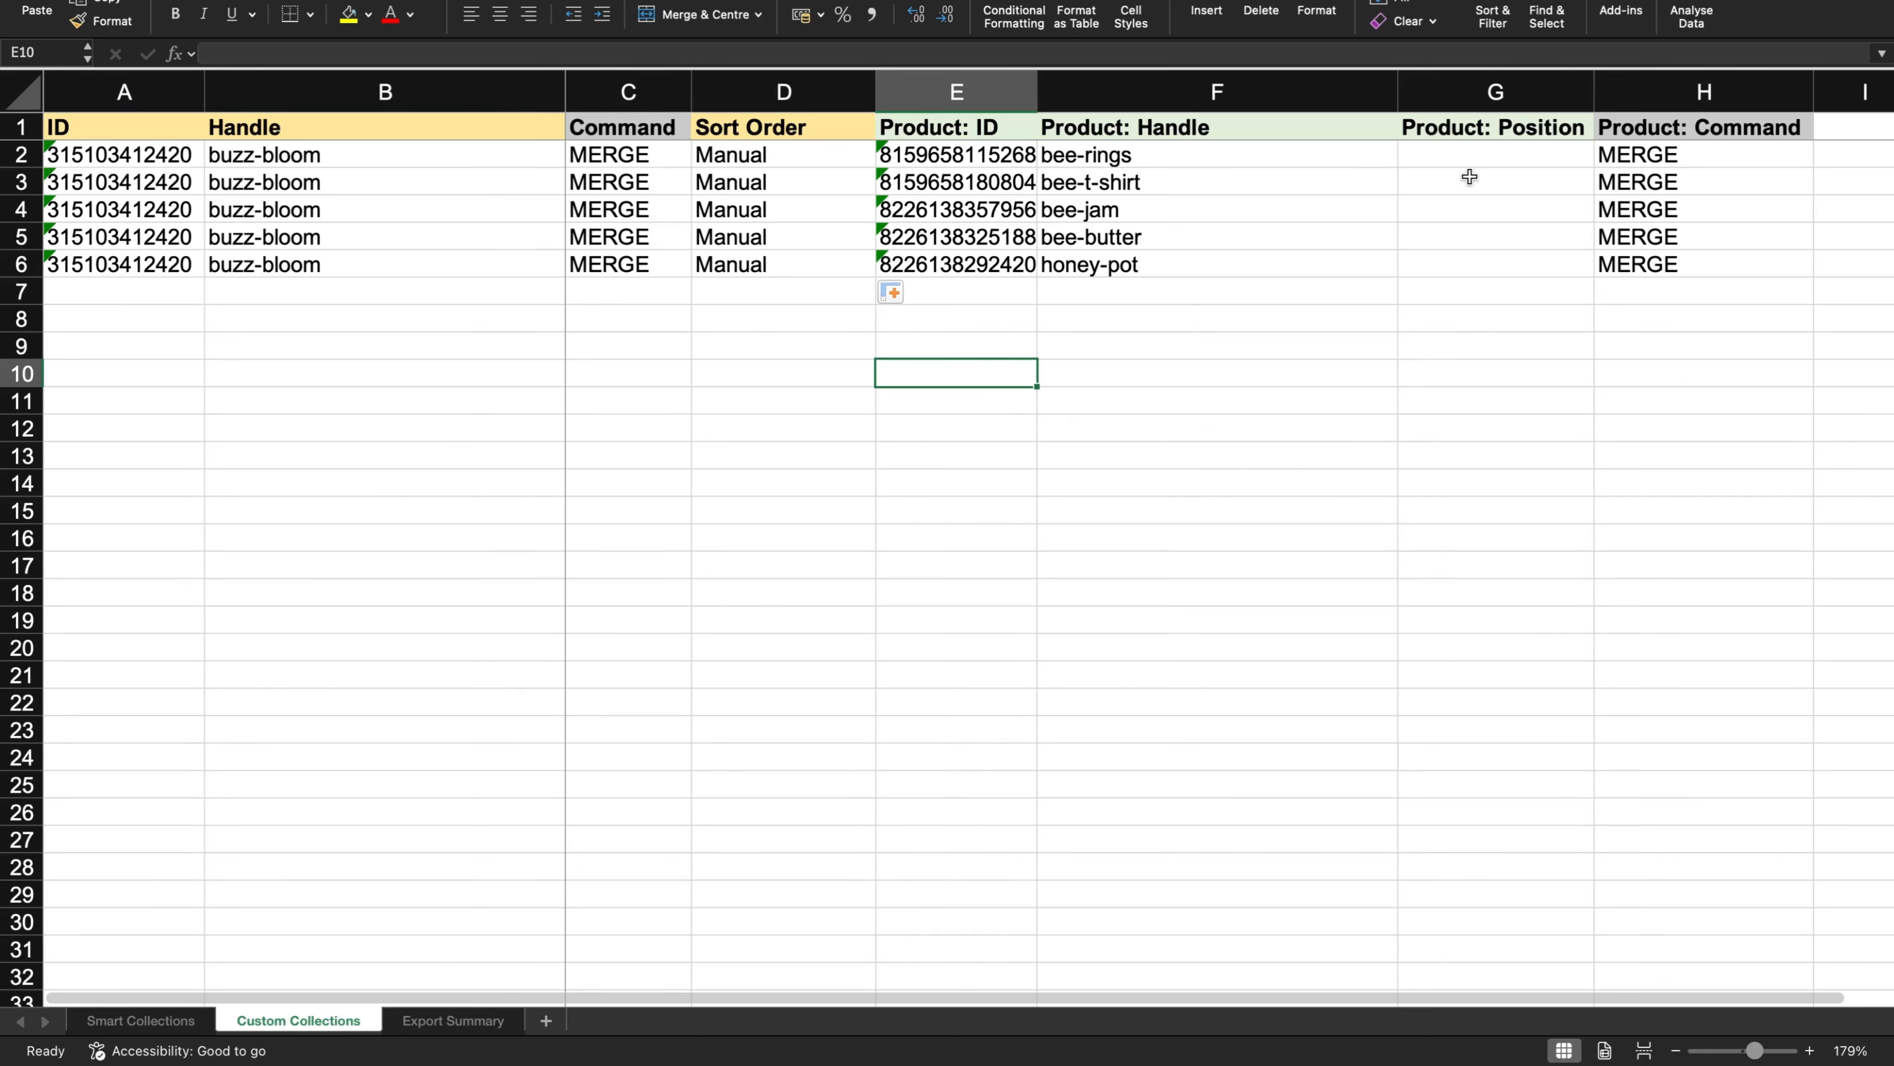
- Enter the Custom Collections product positions: bee-jam 1, honey-pot 2, bee-butter 3, bee-rings 4 and bee-t-shirt 5
{"action": "left_click", "coordinate": [1489, 206]}
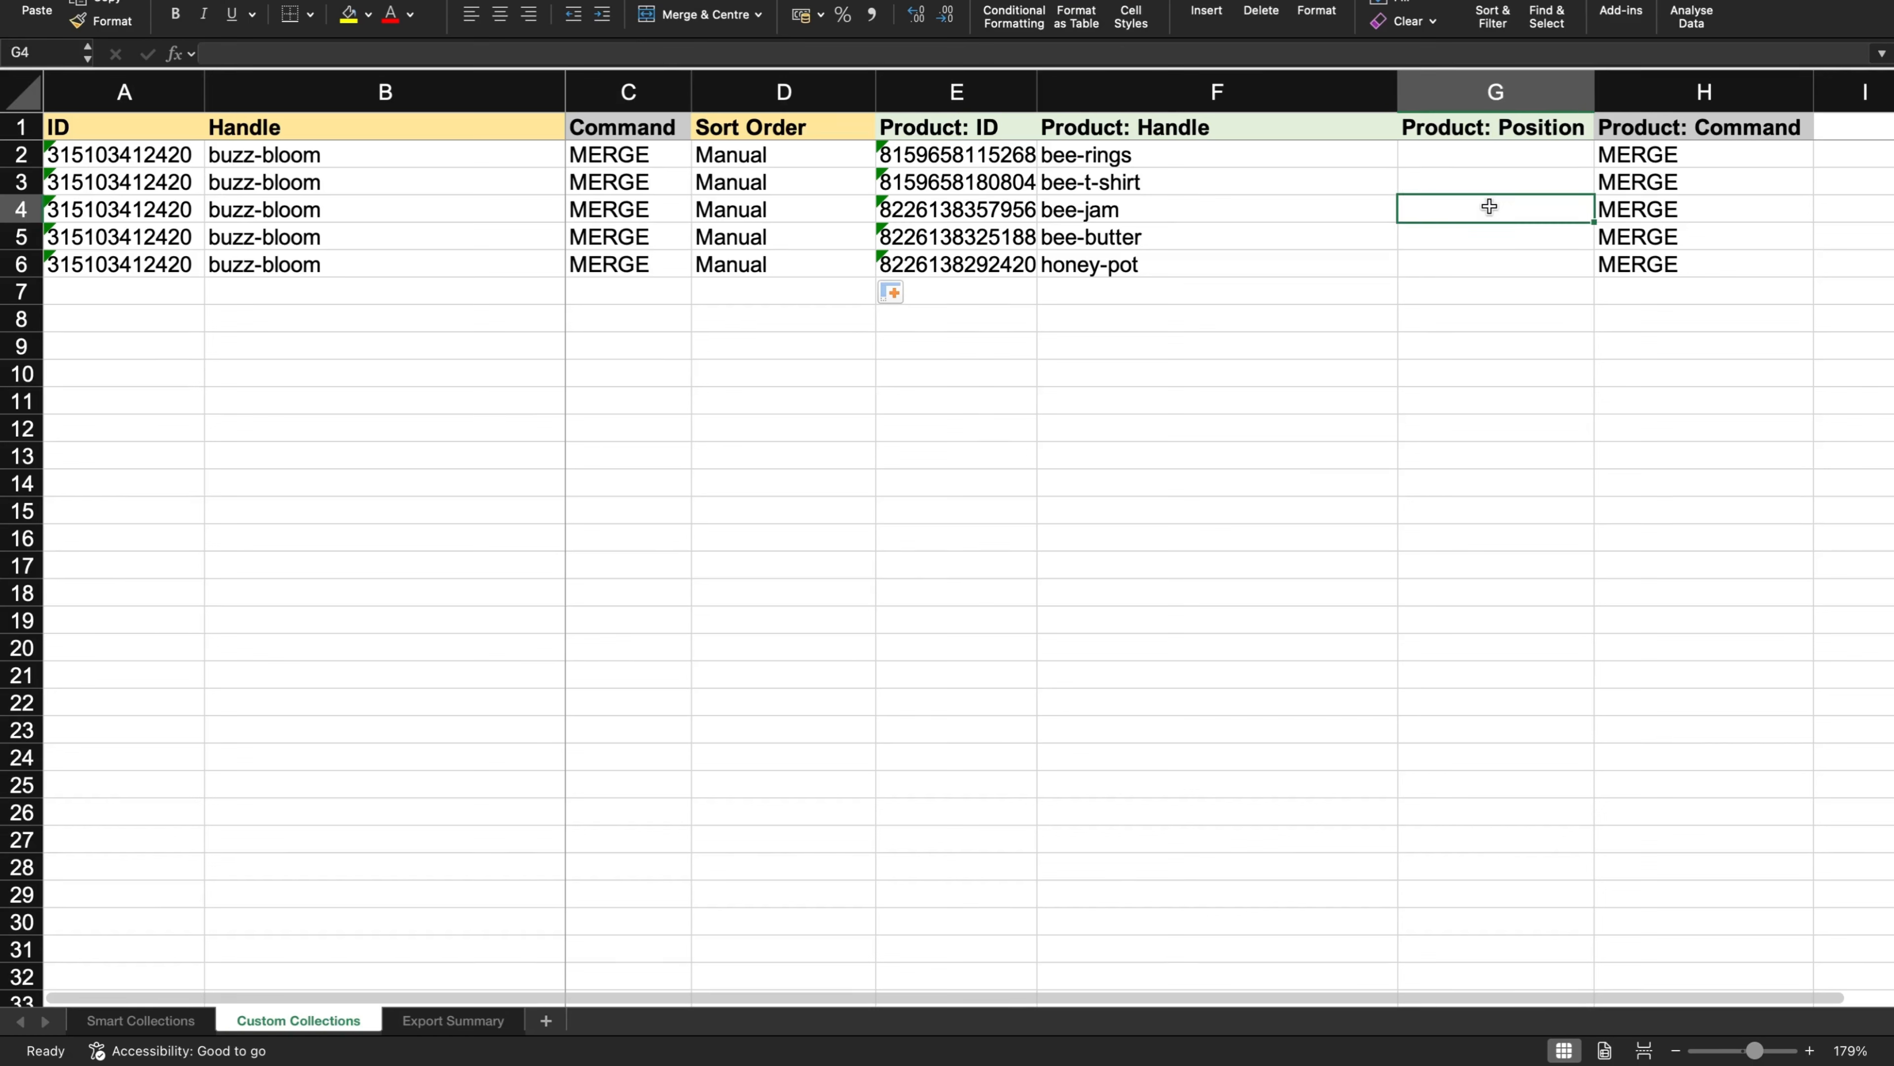
{"action": "type", "text": "1"}
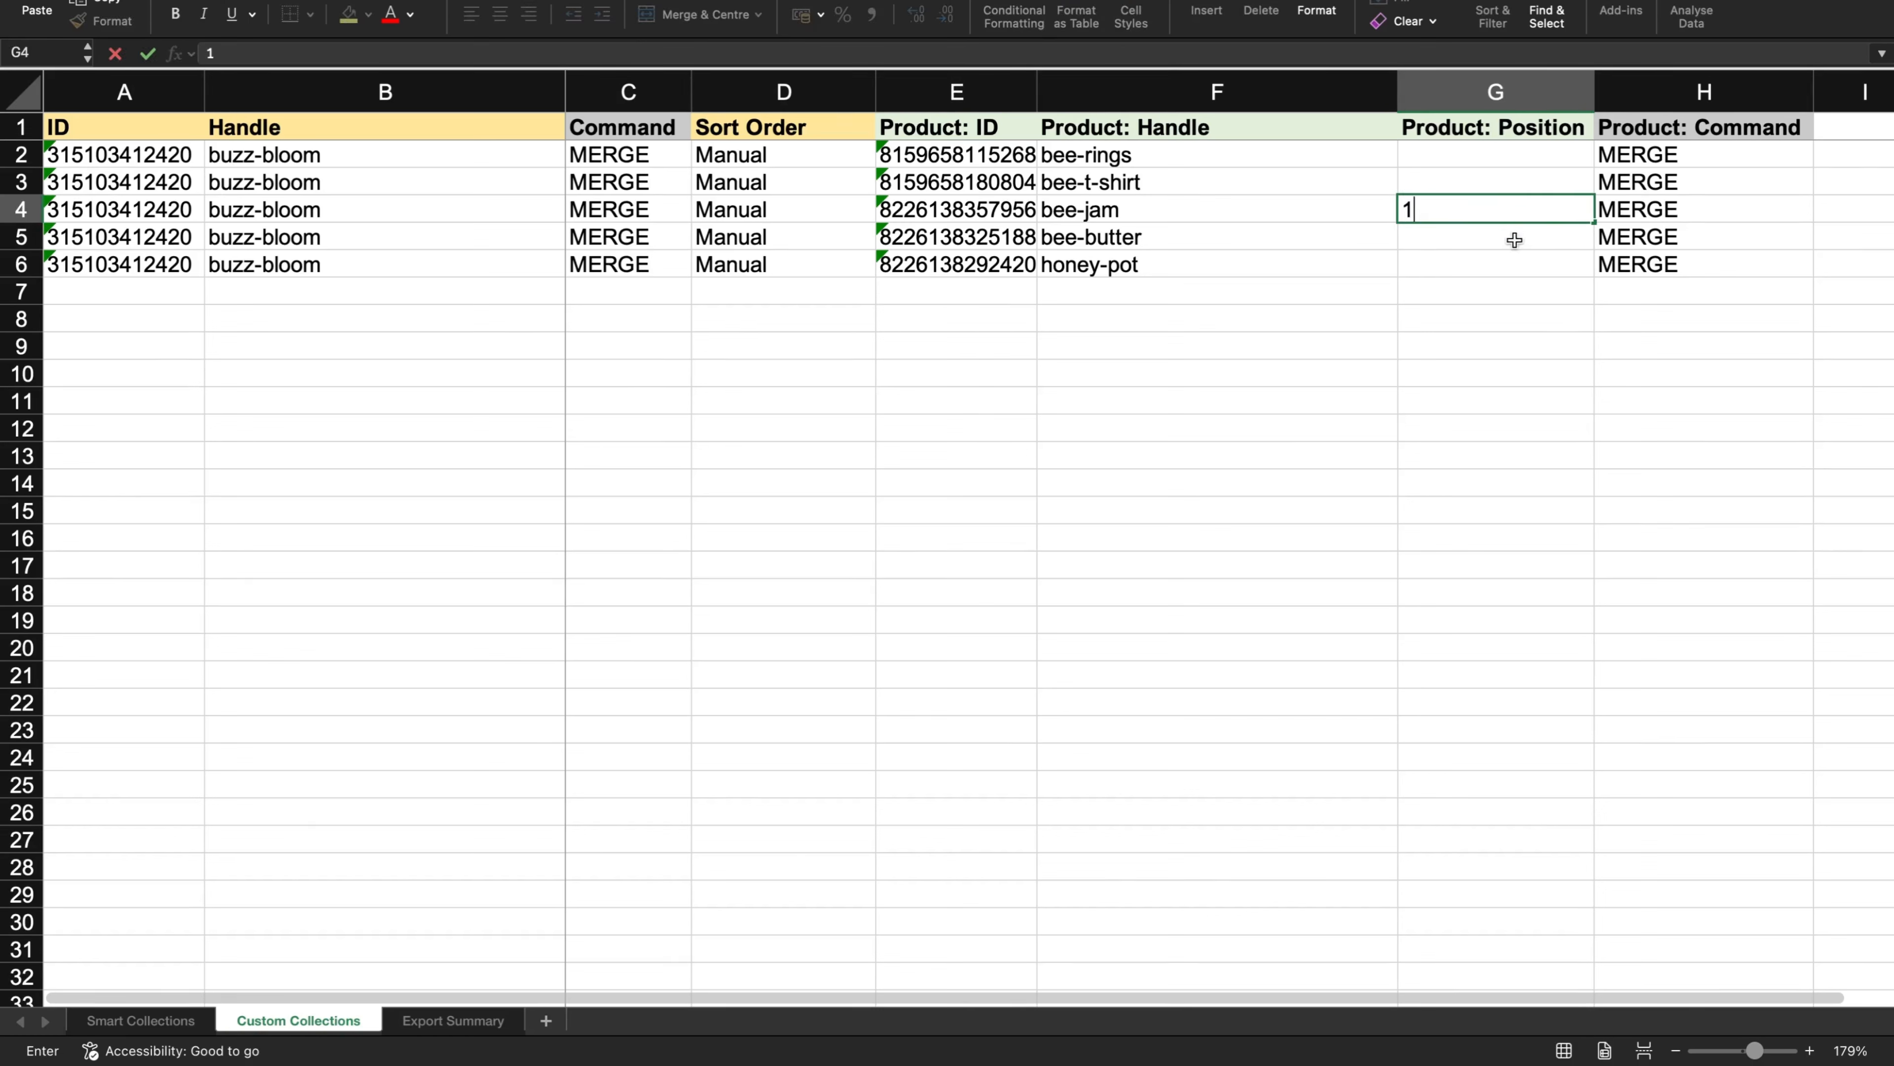
{"action": "left_click", "coordinate": [1519, 265]}
{"action": "type", "text": "2"}
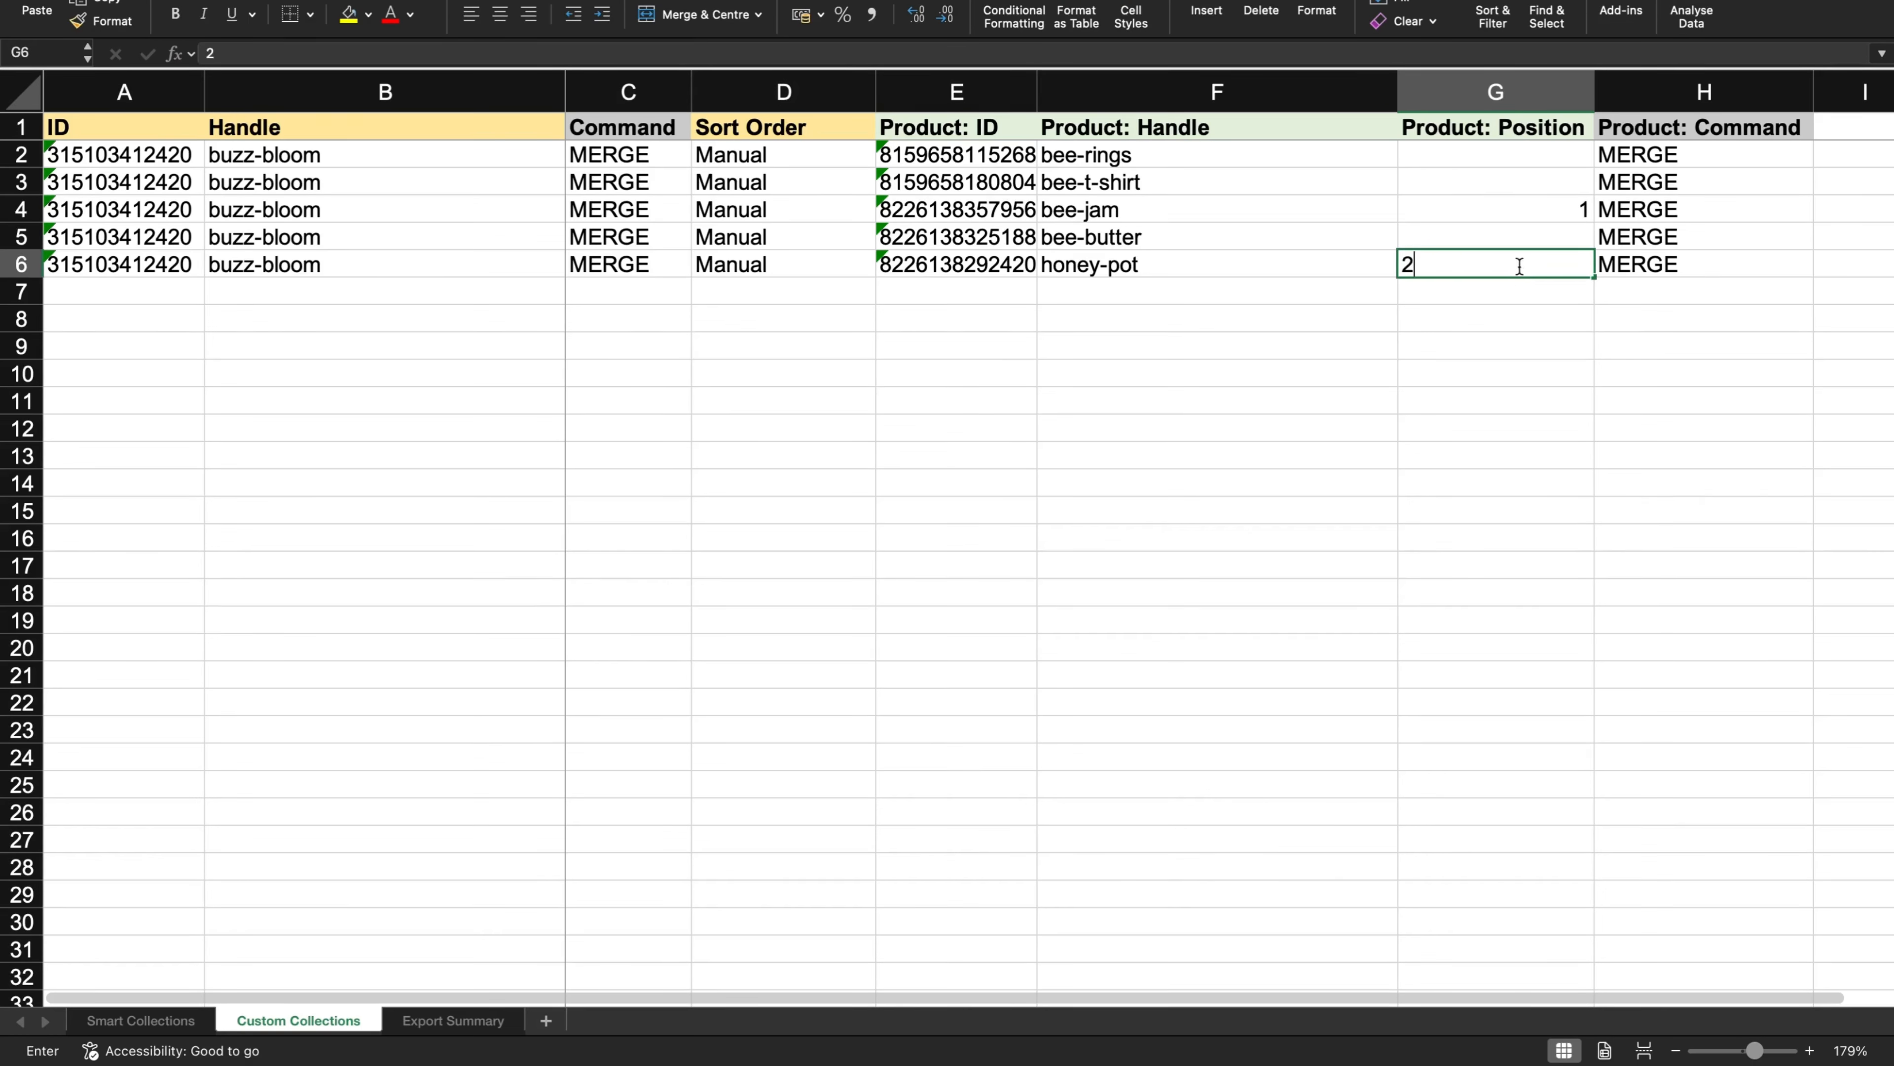
{"action": "left_click", "coordinate": [1455, 237]}
{"action": "type", "text": "3"}
{"action": "left_click", "coordinate": [1424, 158]}
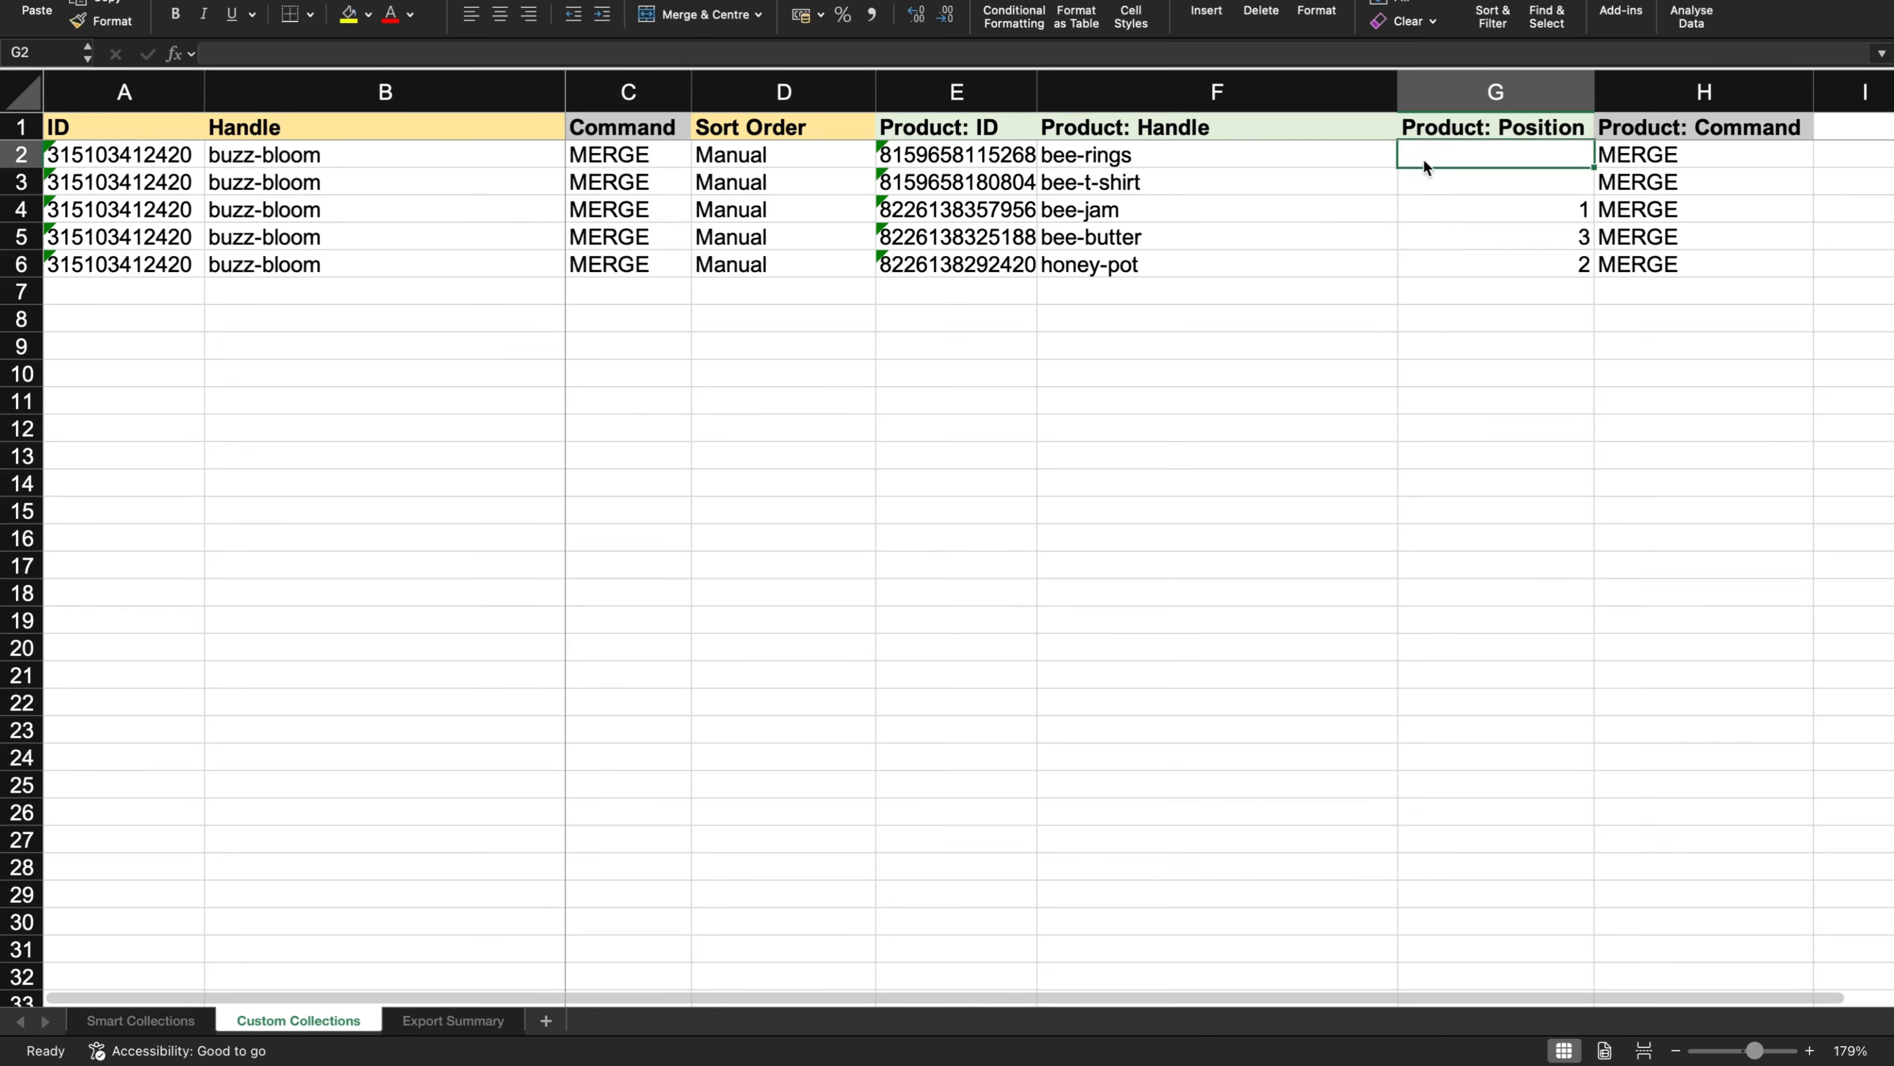
{"action": "type", "text": "4"}
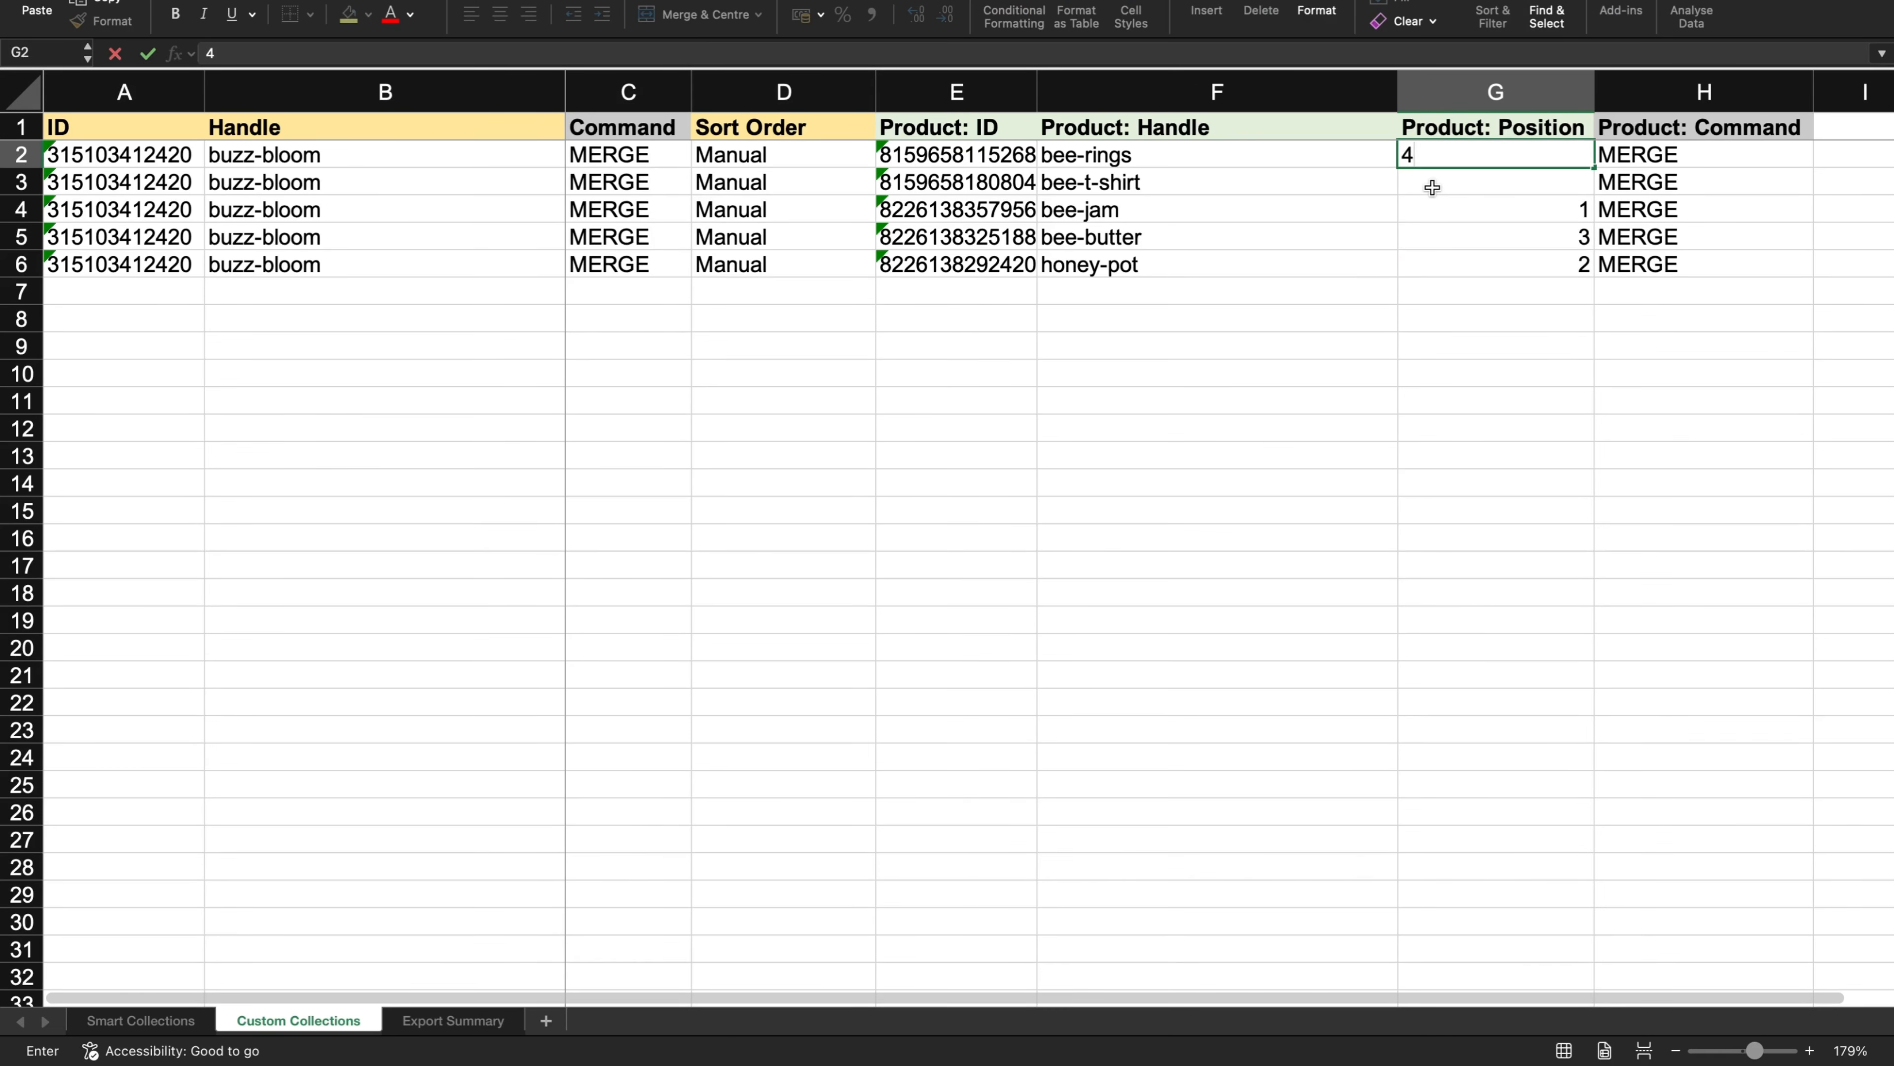
{"action": "left_click", "coordinate": [1433, 186]}
{"action": "type", "text": "5"}
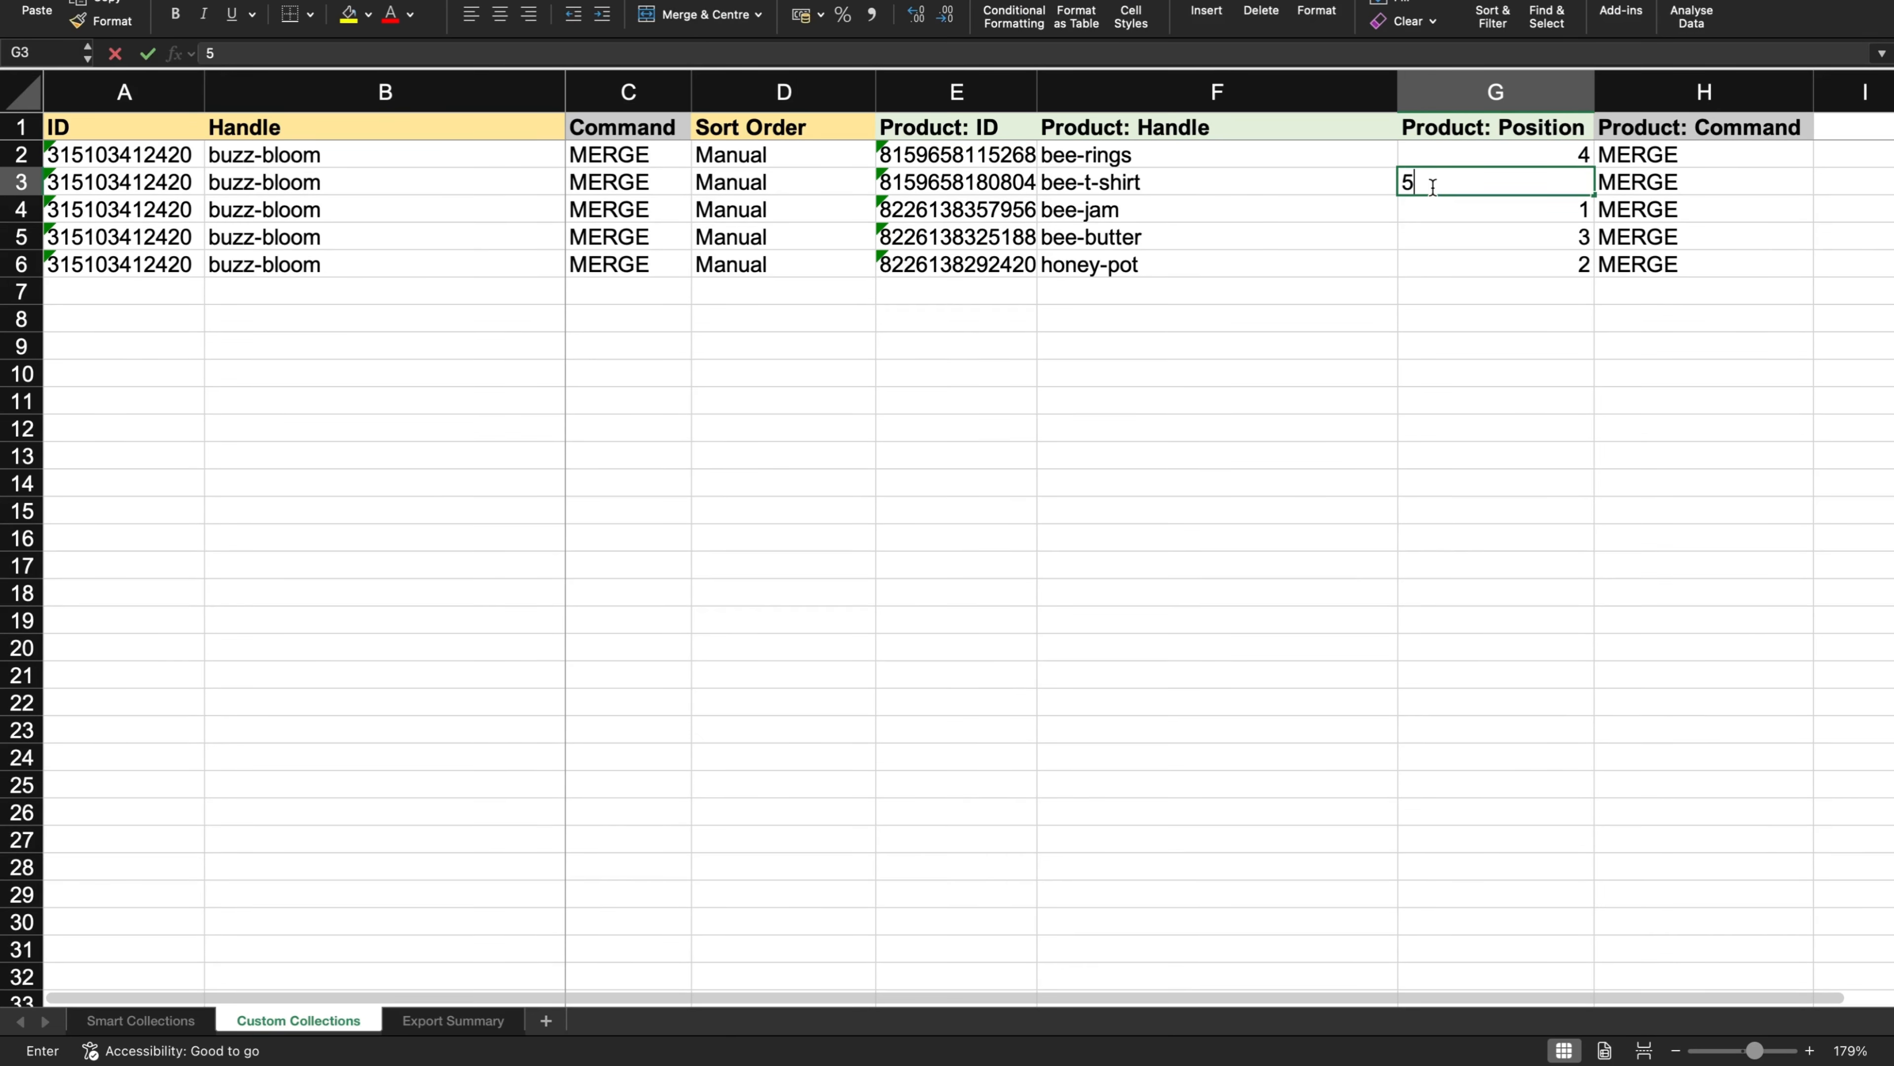
{"action": "left_click", "coordinate": [1483, 351]}
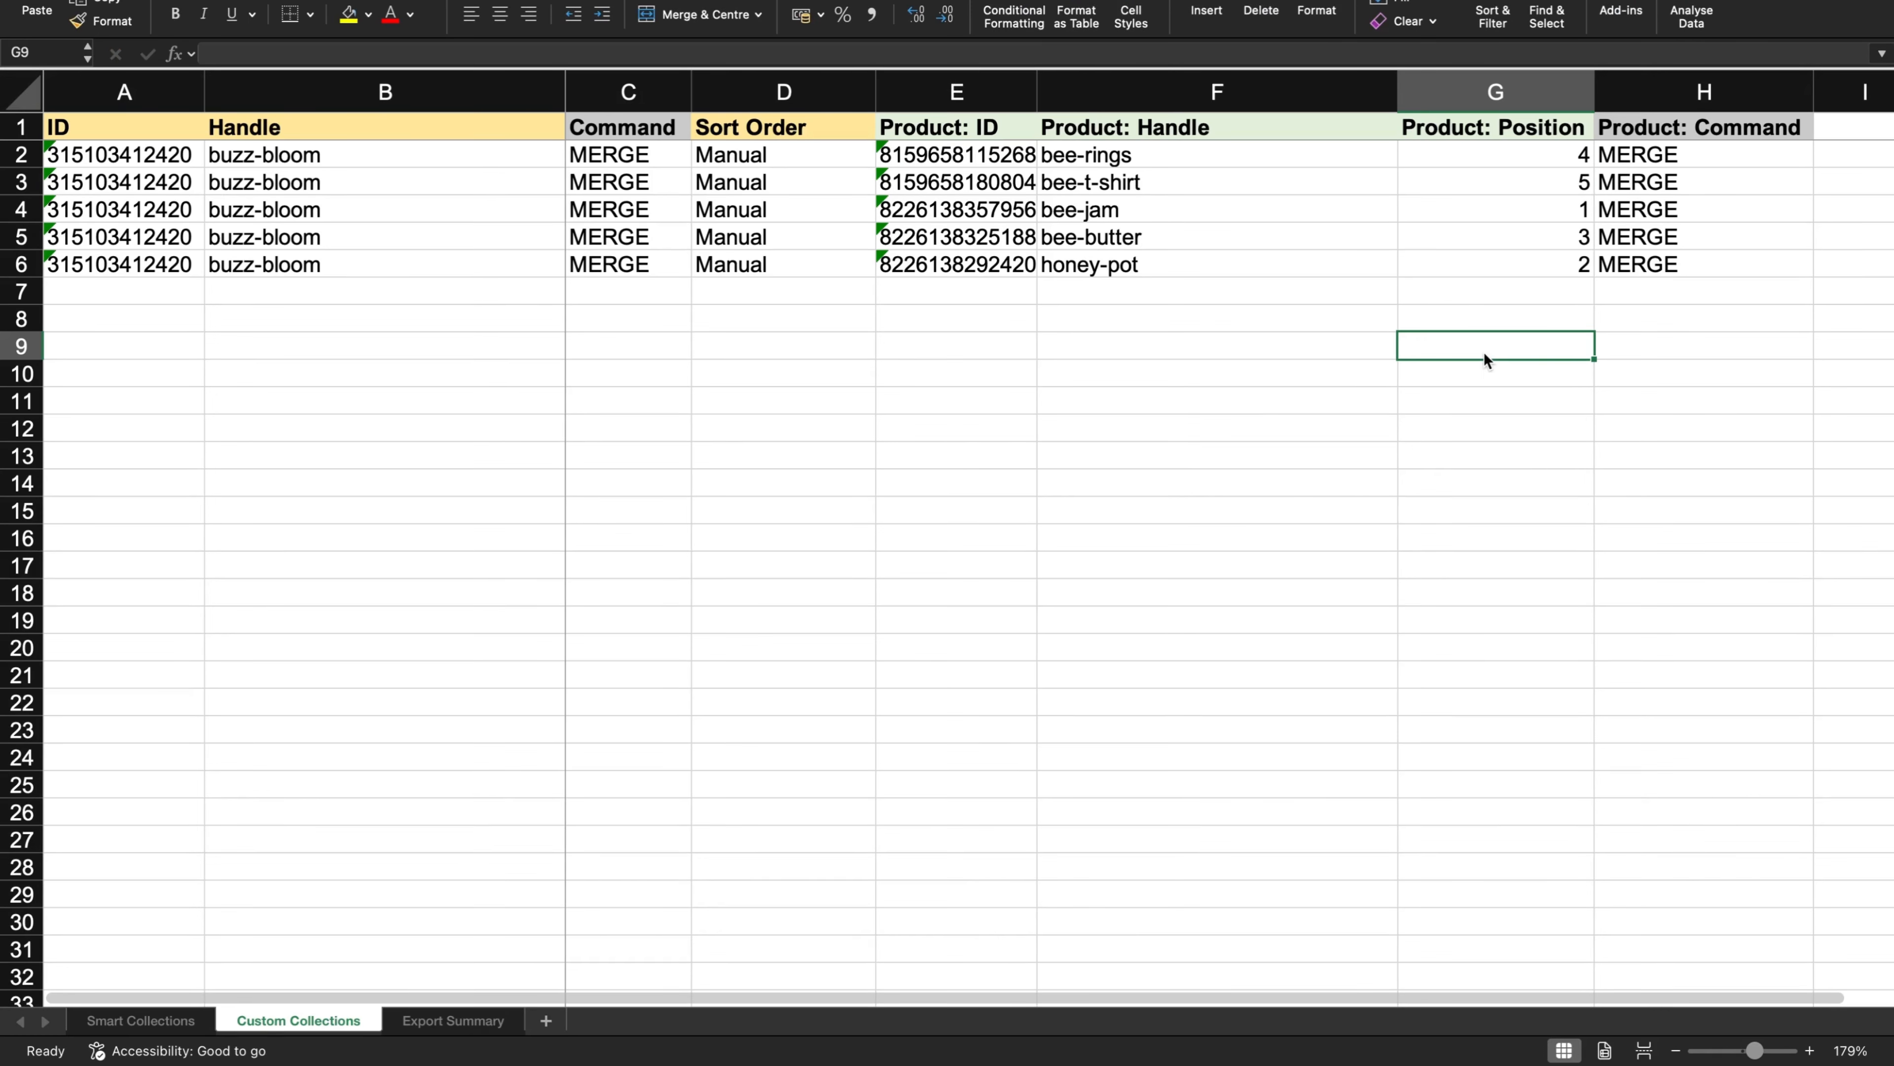
{"action": "left_click", "coordinate": [1704, 92]}
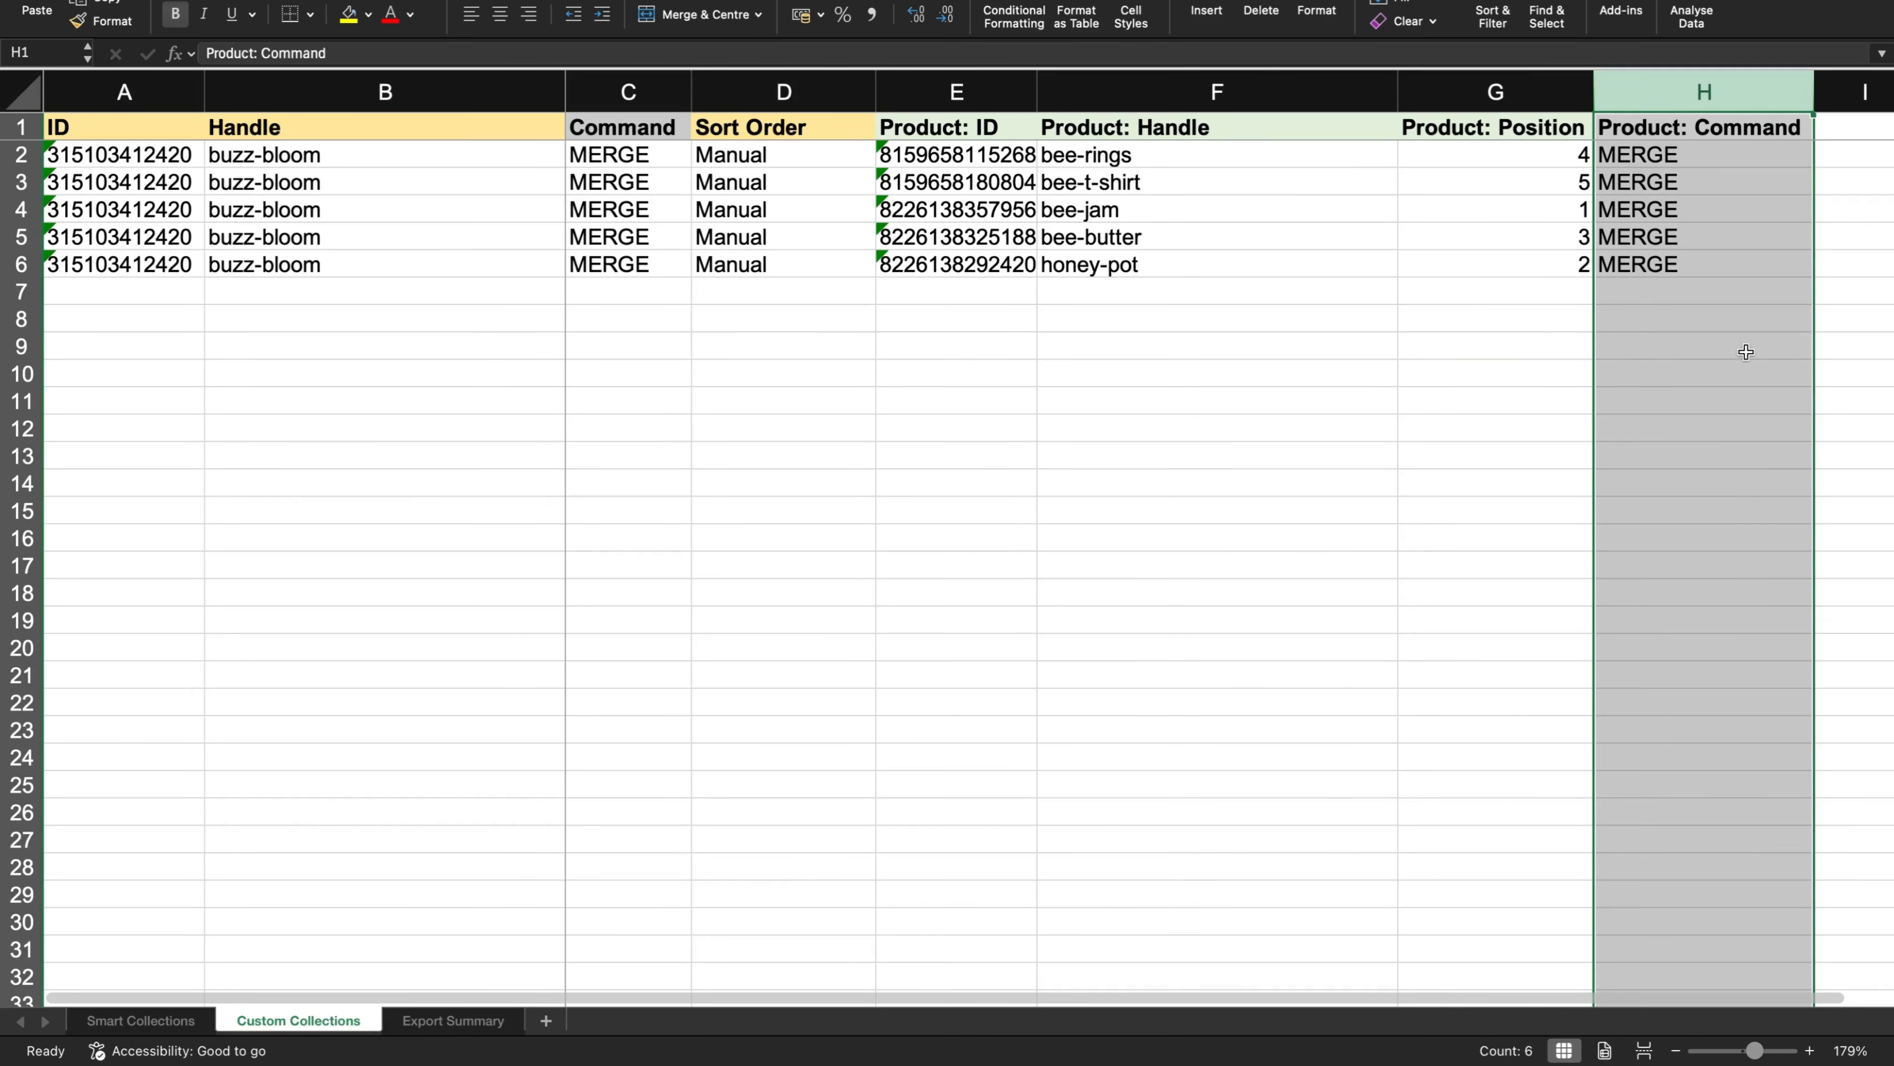
{"action": "left_click", "coordinate": [1616, 362]}
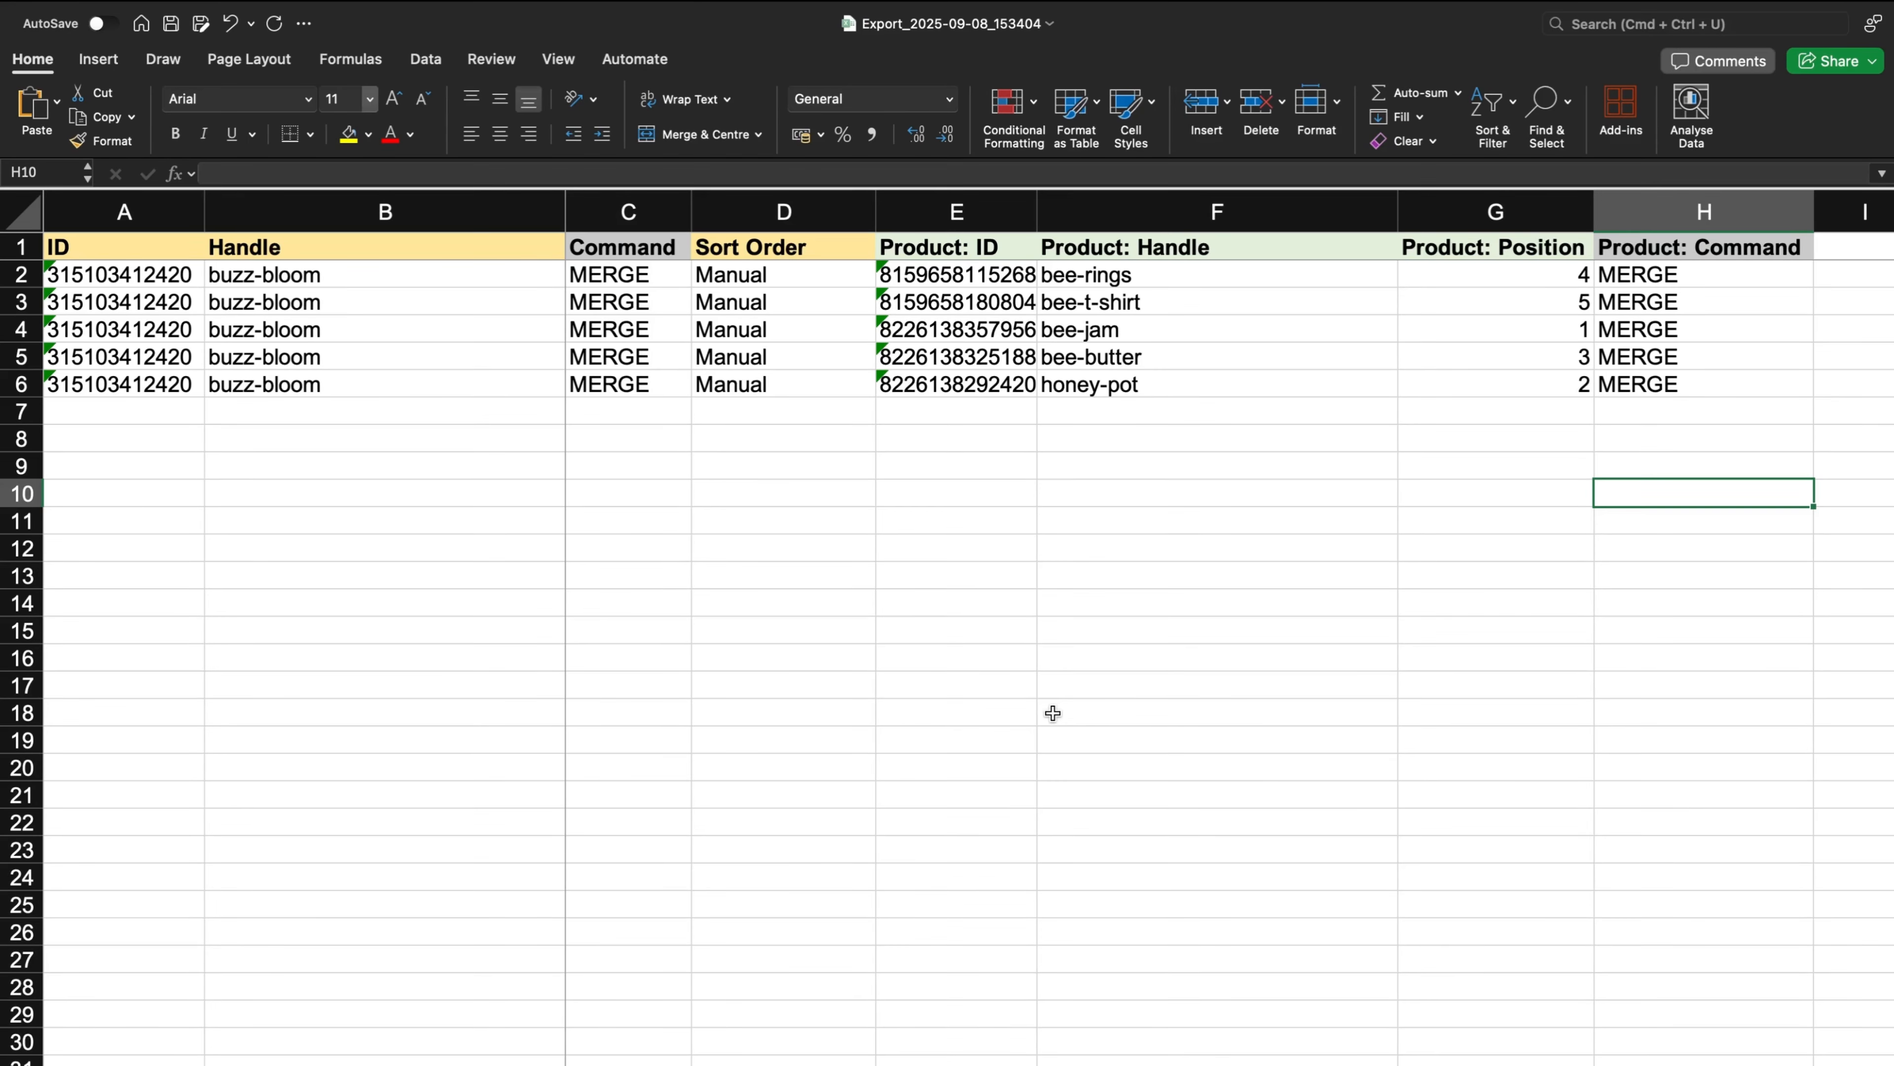
- Rename the workbook as Product_Position_Change, keeping it in the Documents folder
{"action": "left_click", "coordinate": [1016, 23]}
{"action": "key", "text": "BackSpace"}
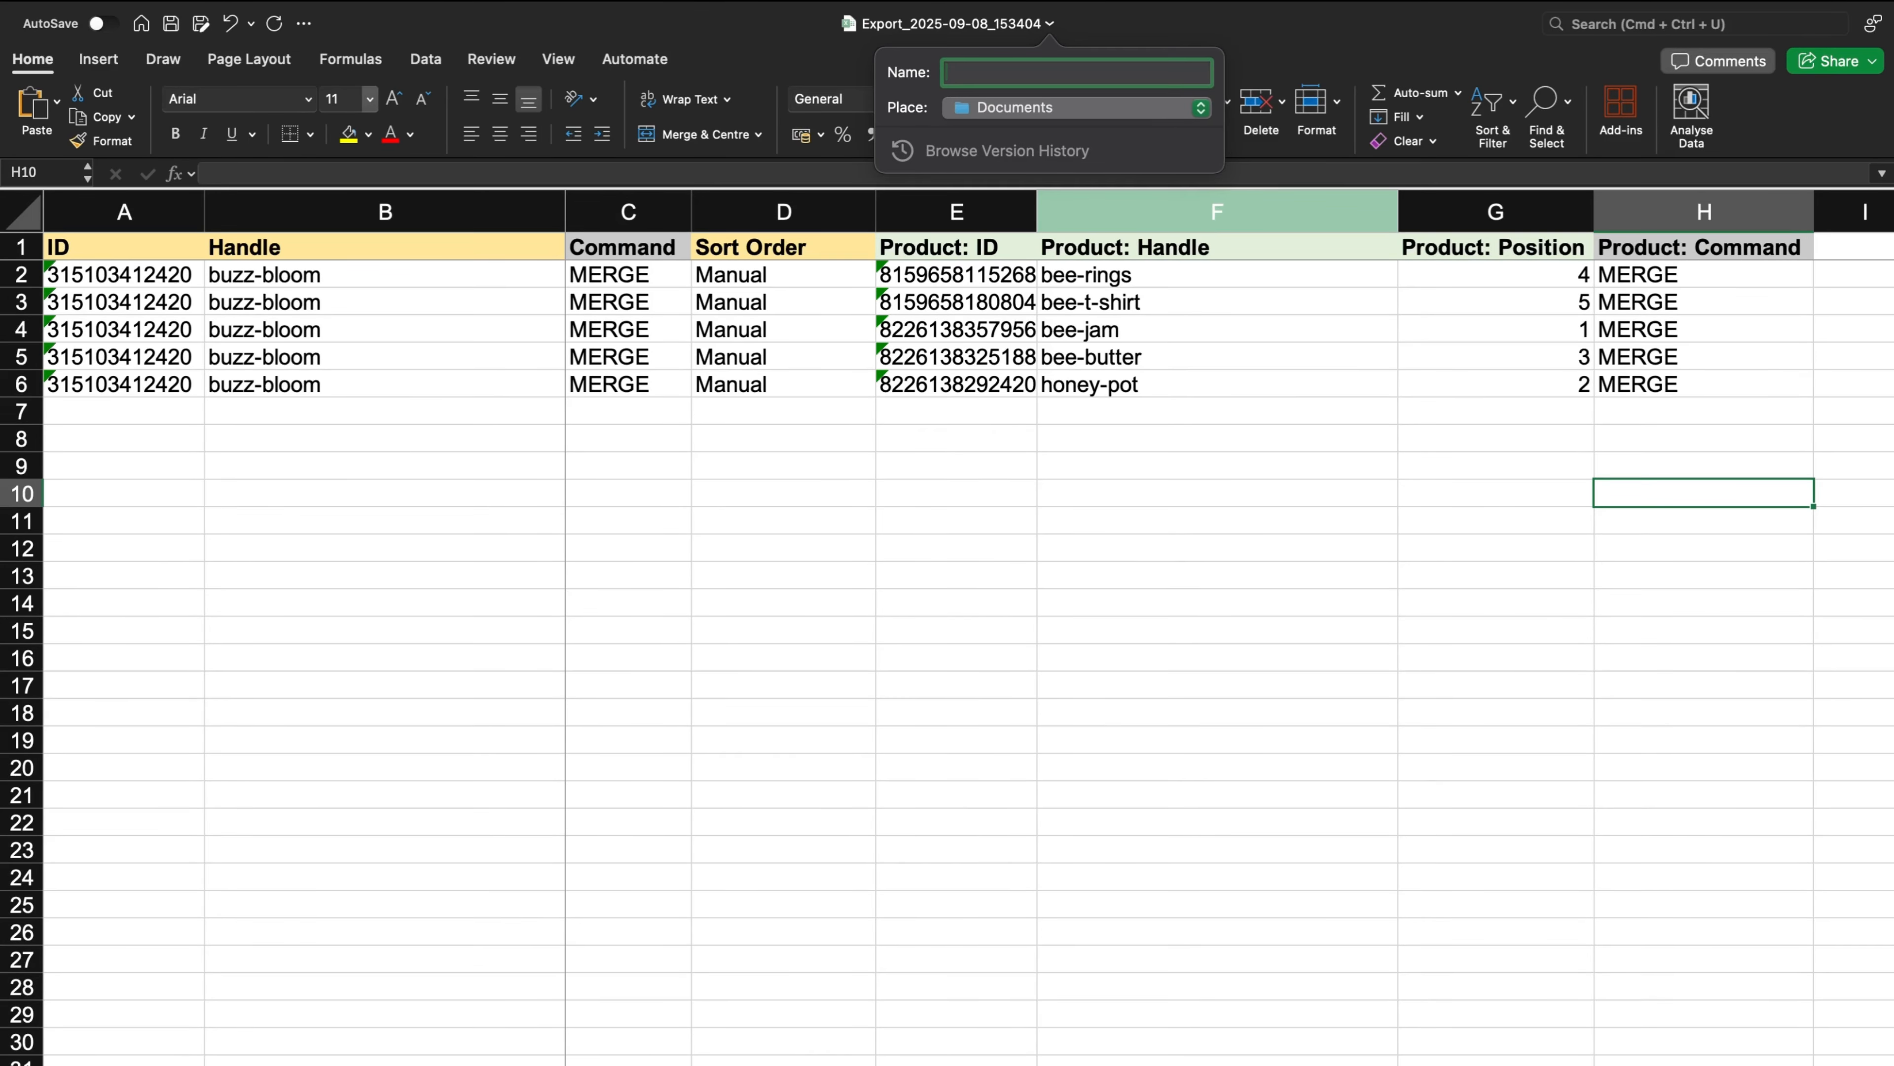
{"action": "type", "text": "Product_Position_Change"}
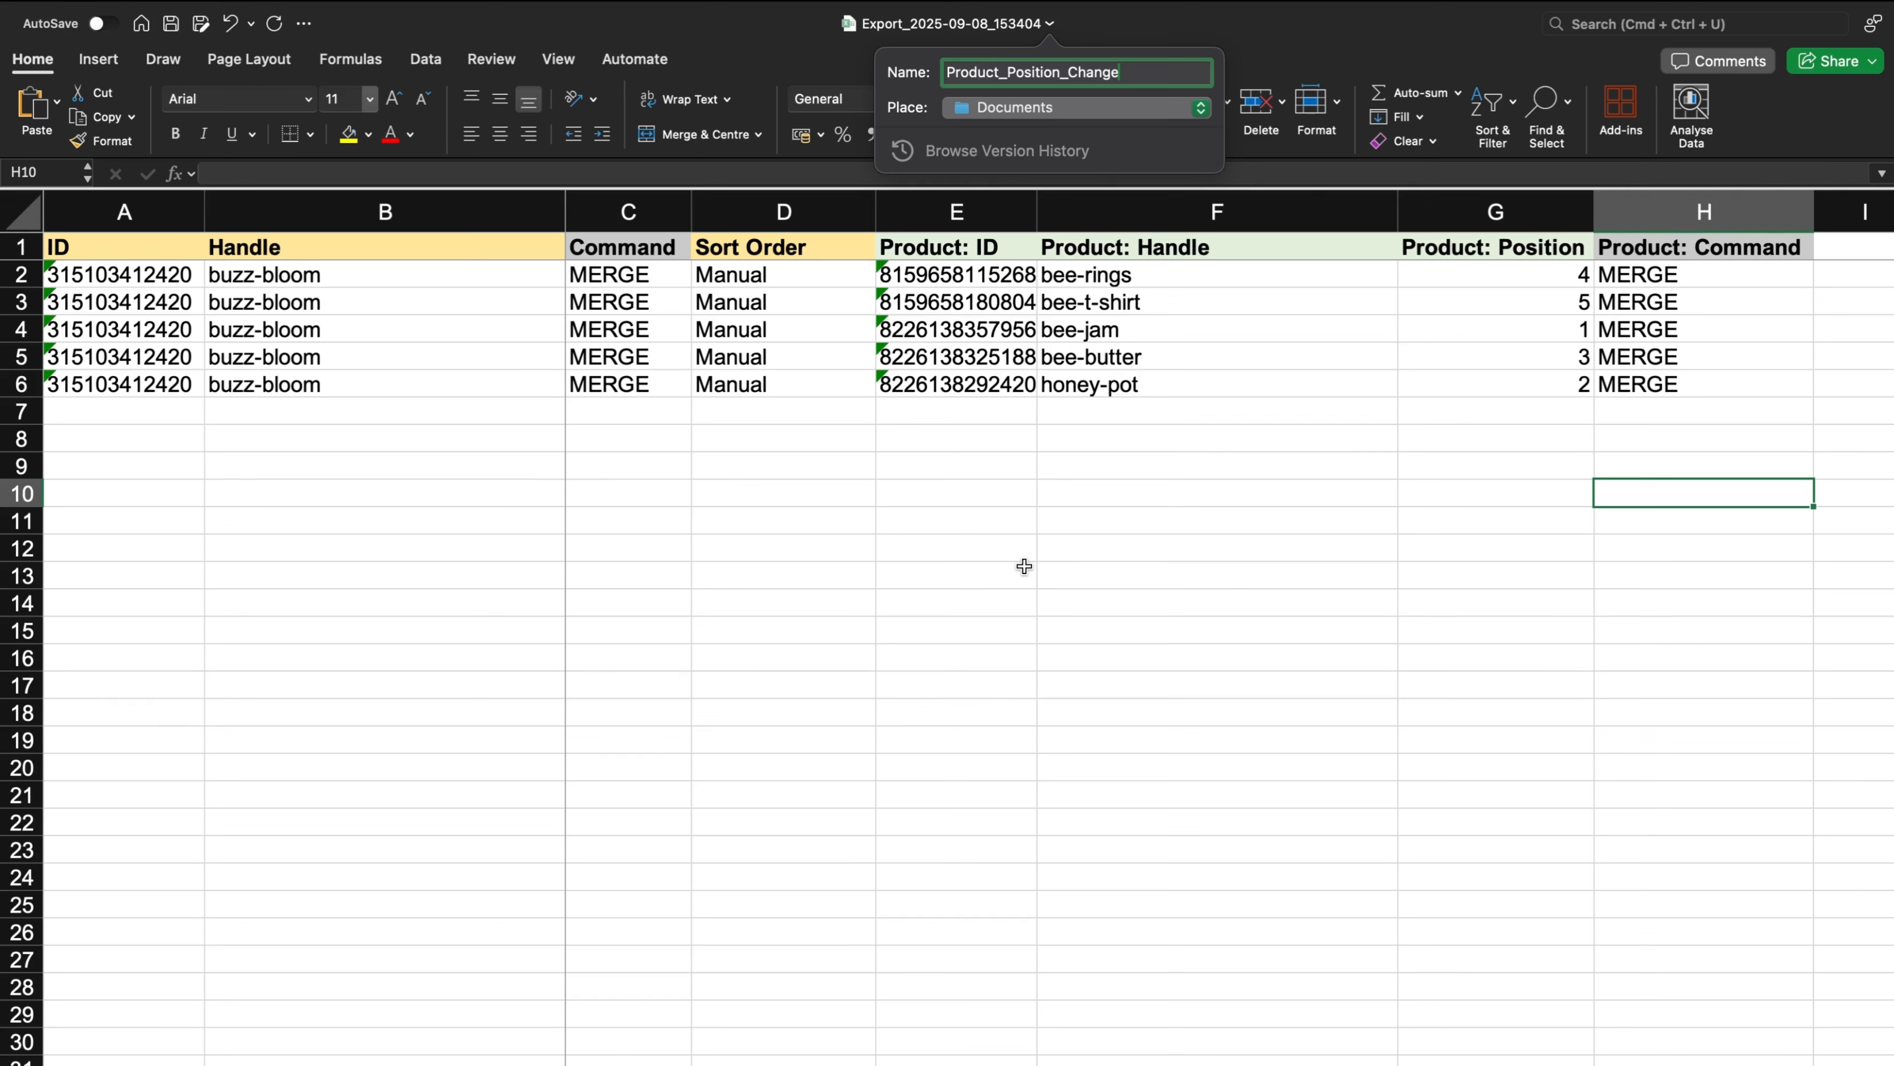
{"action": "key", "text": "Return"}
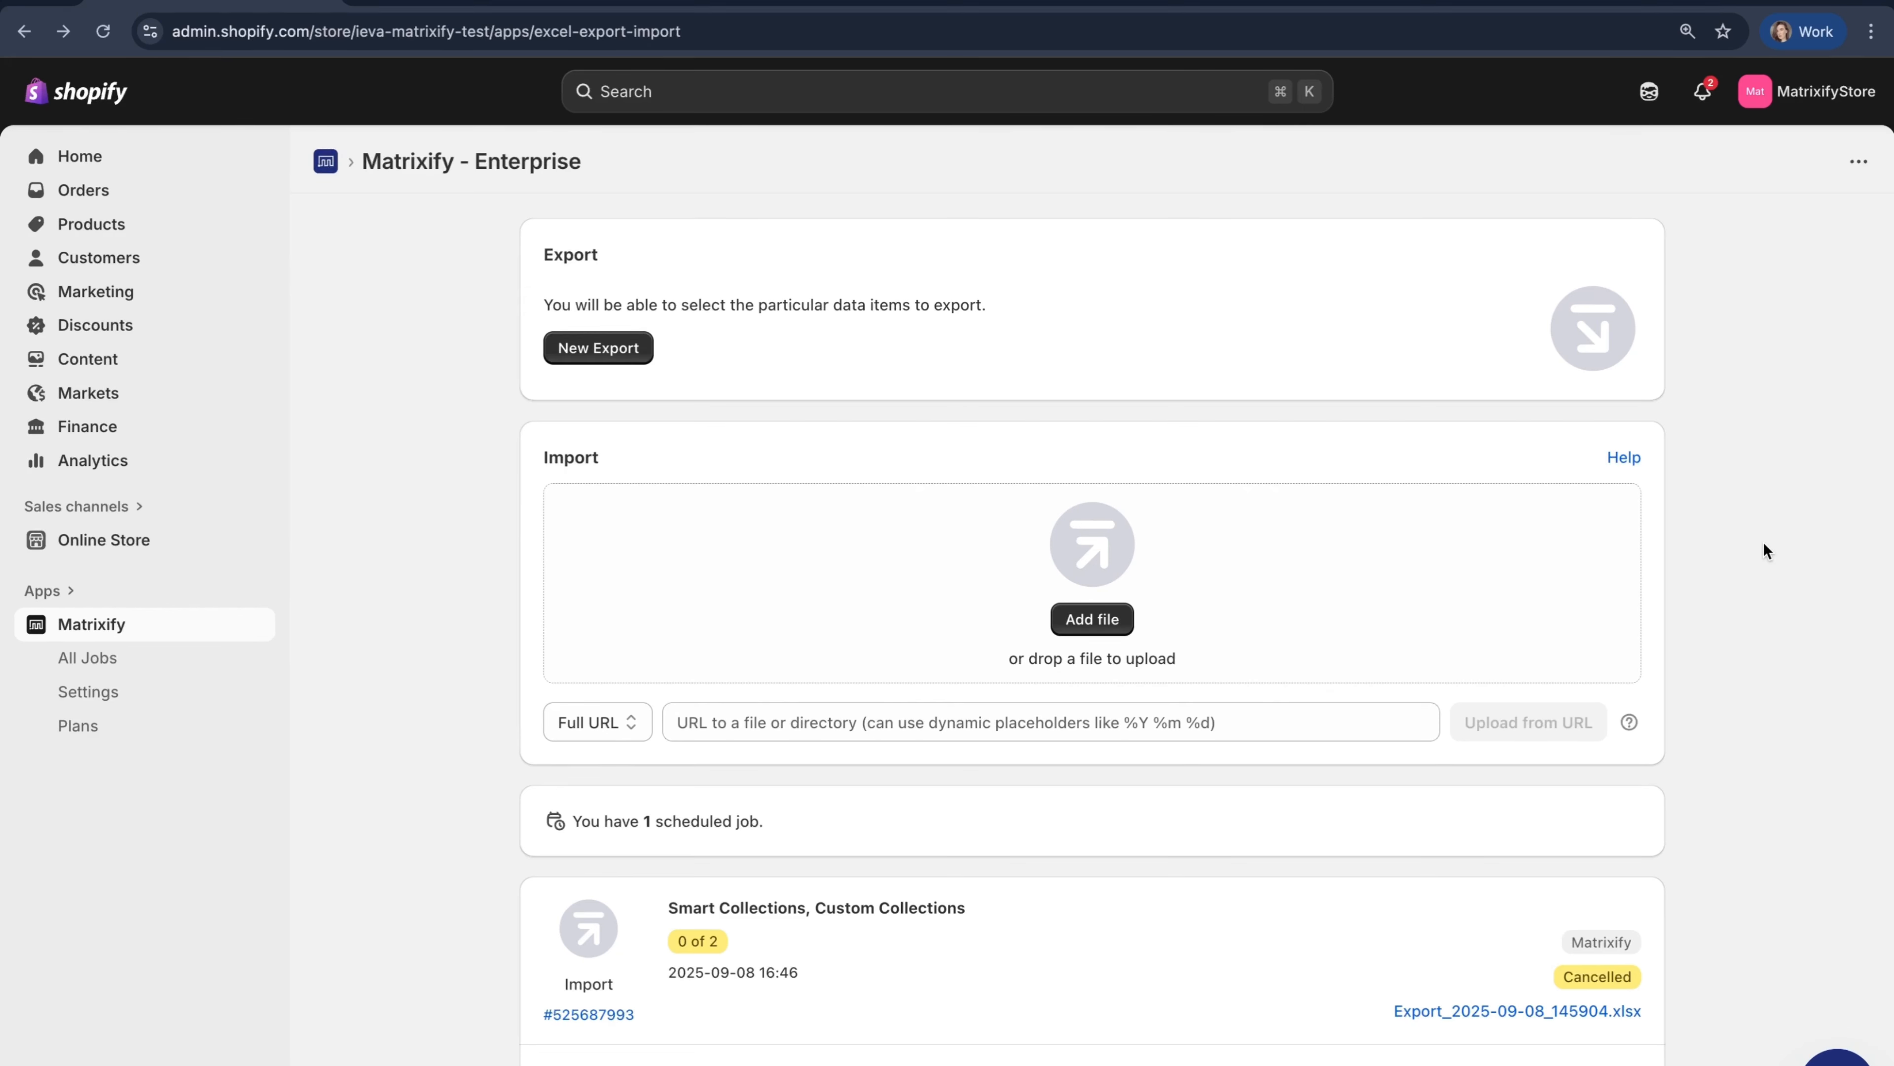
- In Matrixify in the Shopify admin, upload Product_Position_Change.xlsx and import its Smart Collections and Custom Collections sheets
{"action": "left_click", "coordinate": [1074, 622]}
{"action": "left_click", "coordinate": [868, 426]}
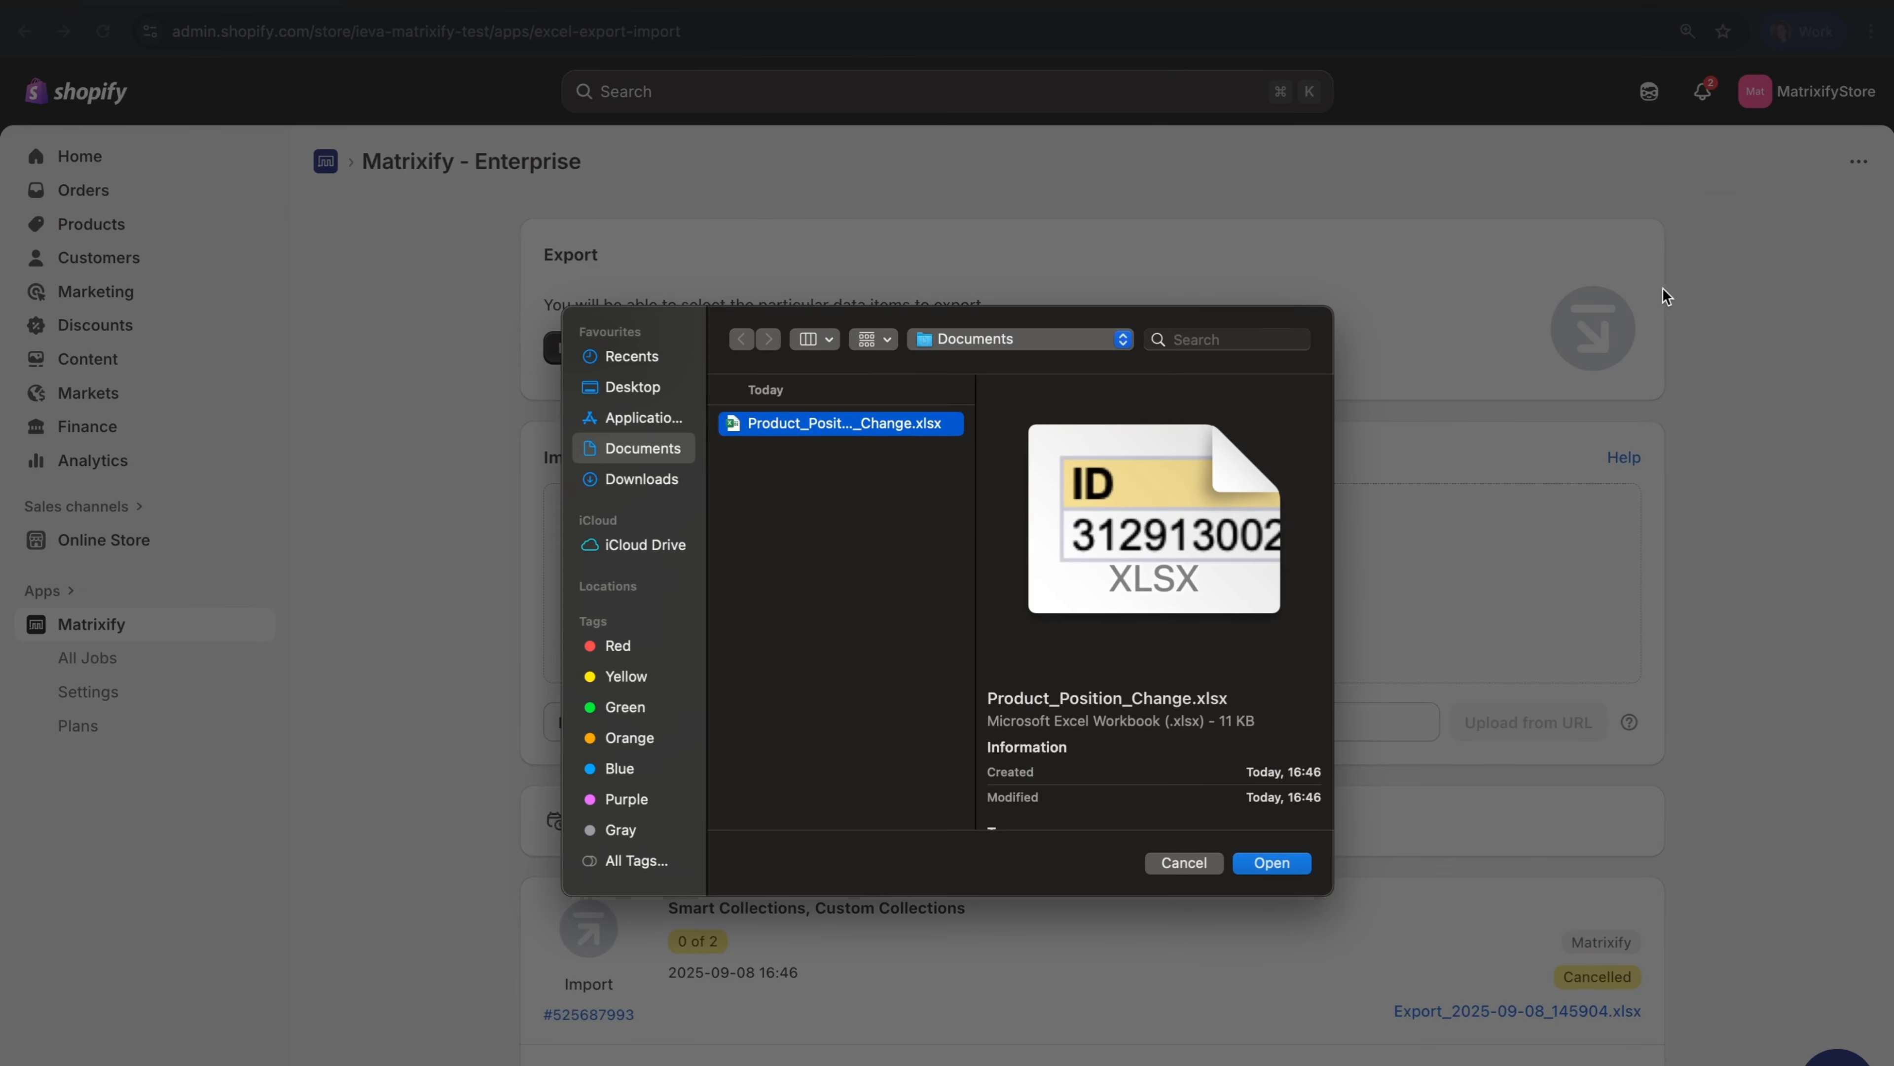
{"action": "left_click_drag", "start_coordinate": [898, 425], "coordinate": [1633, 366]}
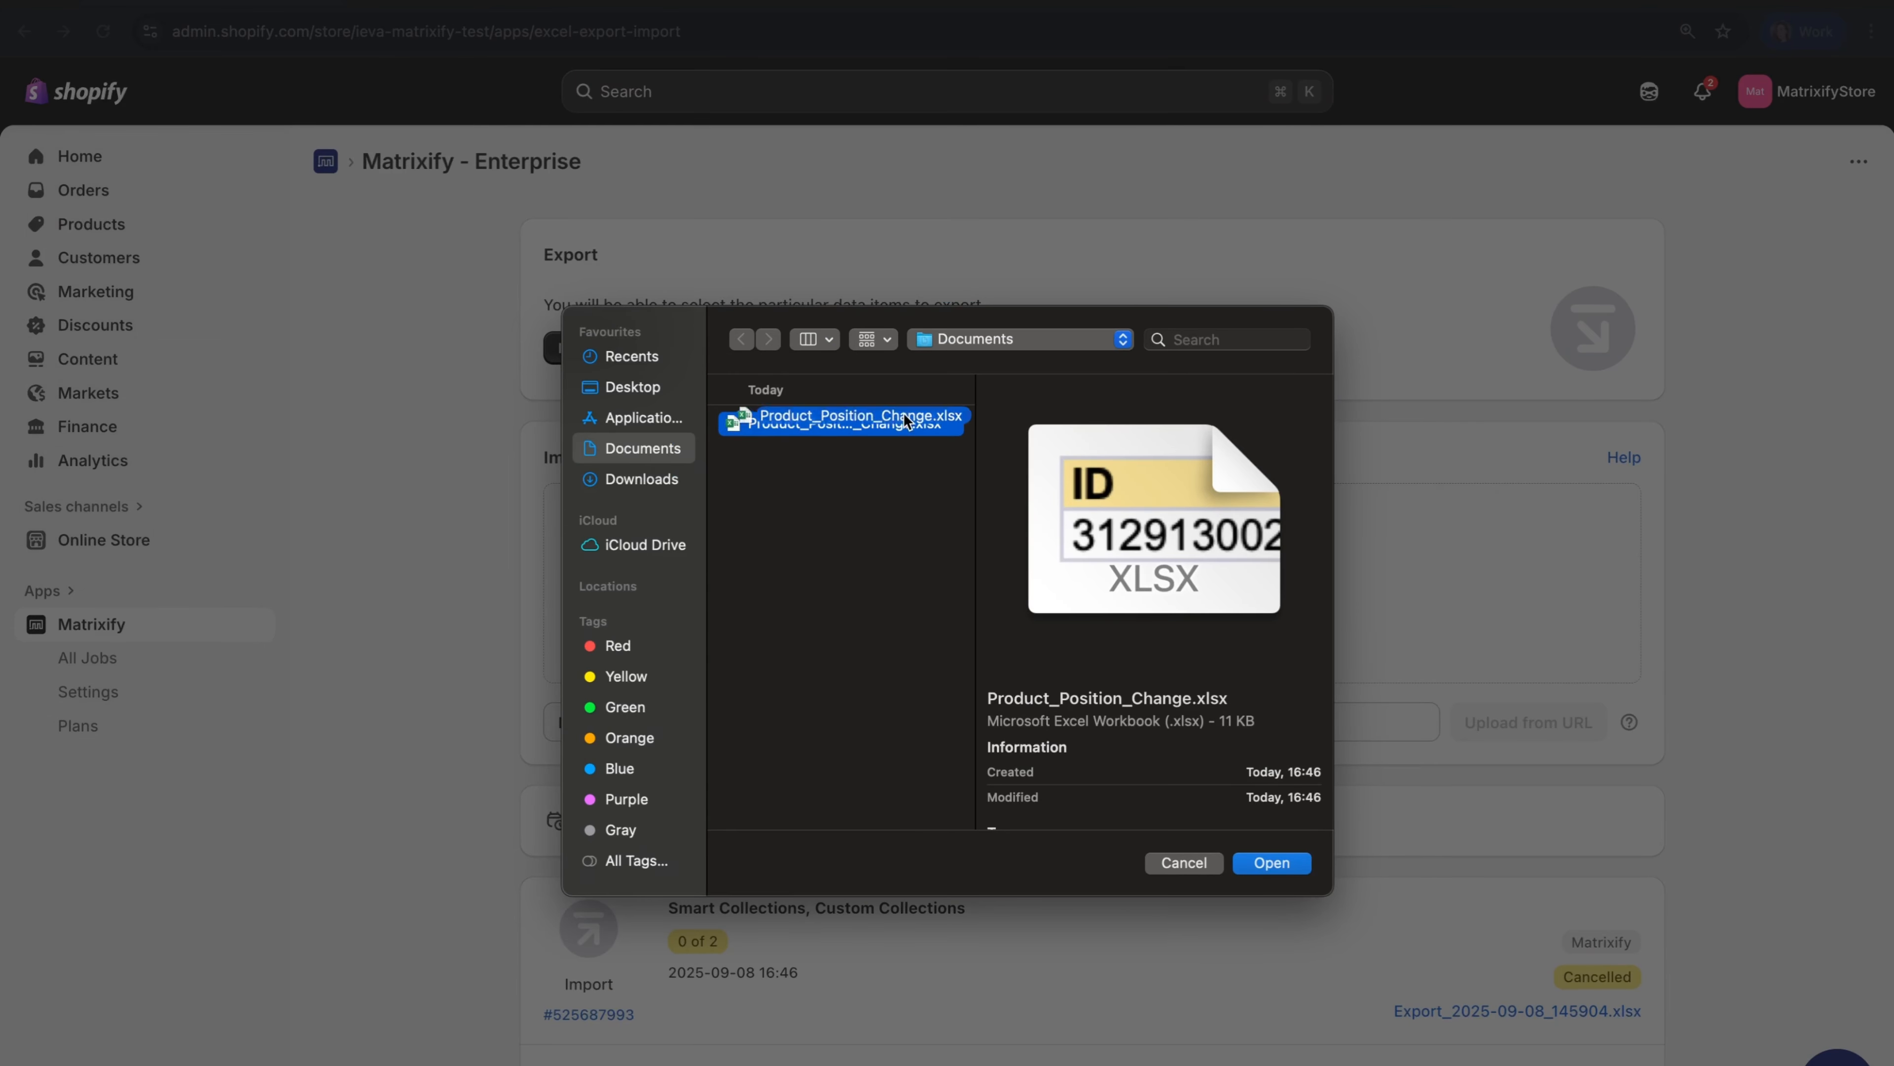
{"action": "left_click", "coordinate": [1274, 864]}
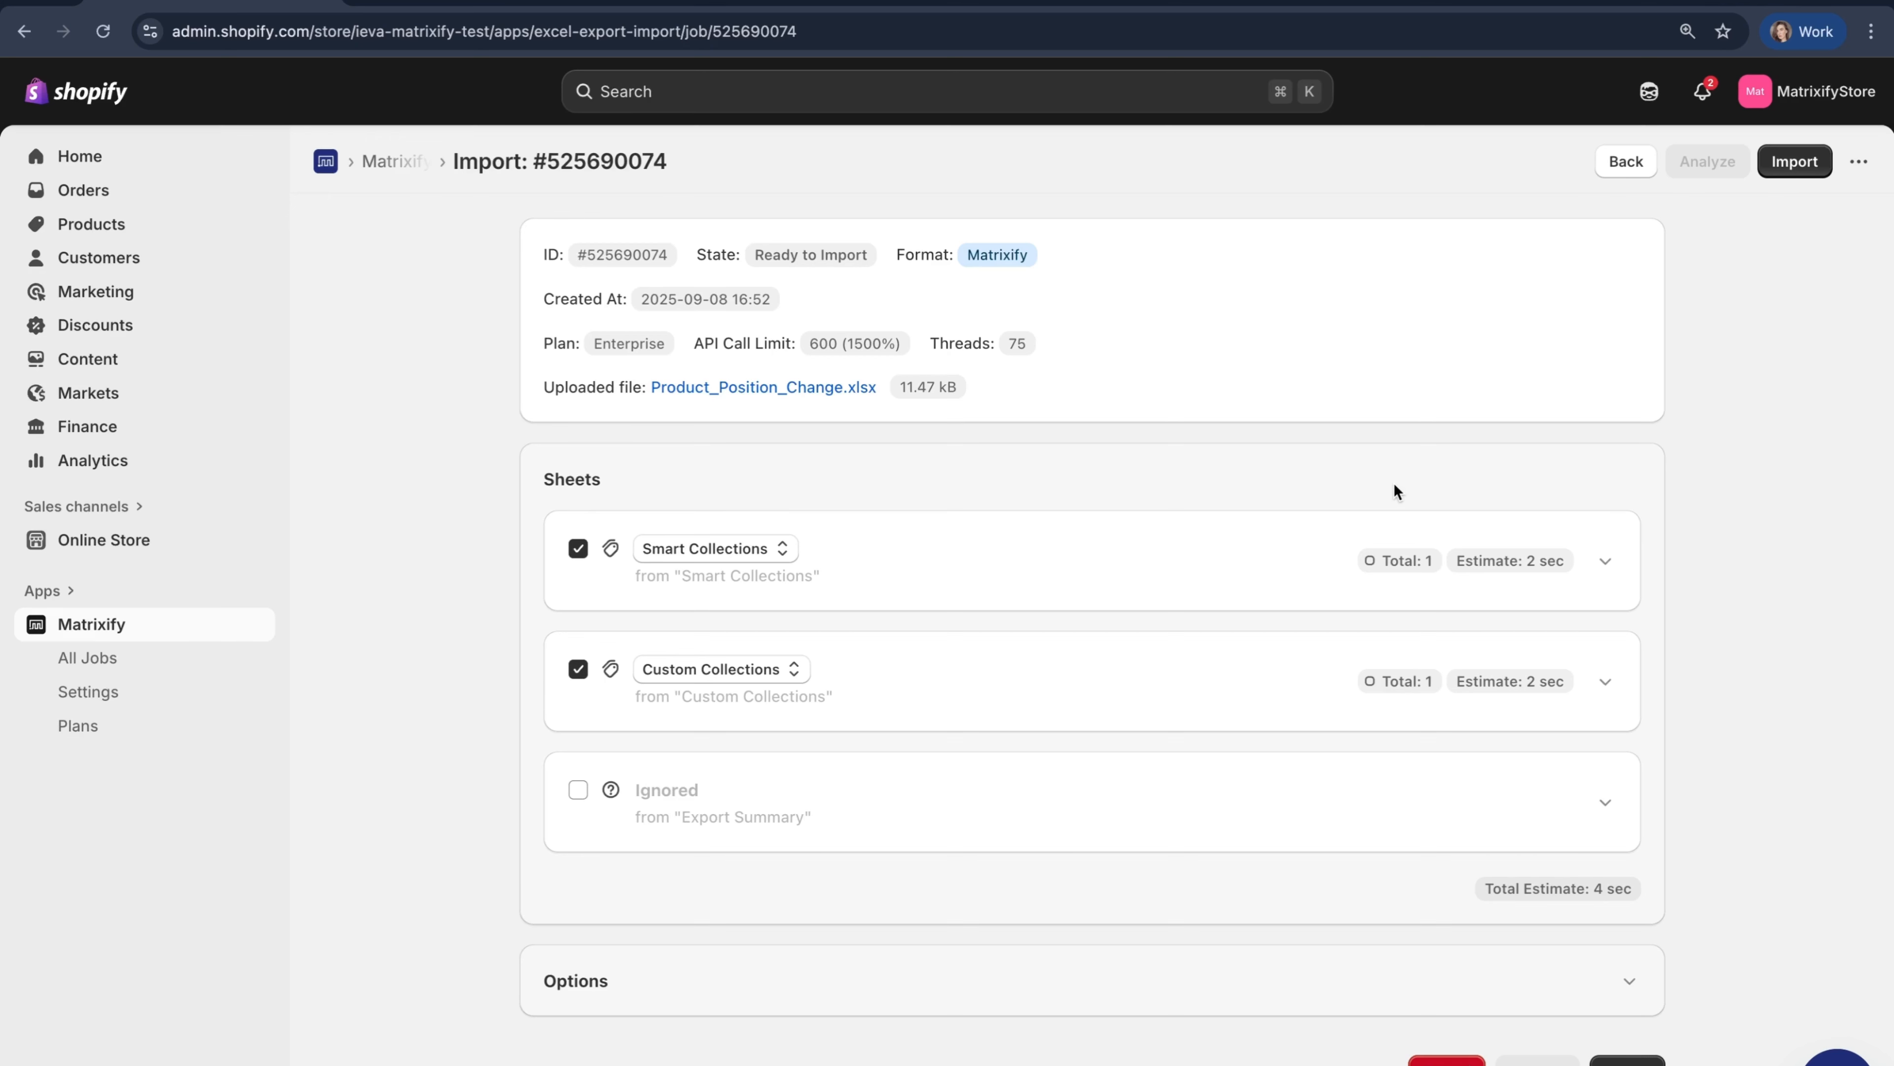
{"action": "left_click", "coordinate": [1793, 164]}
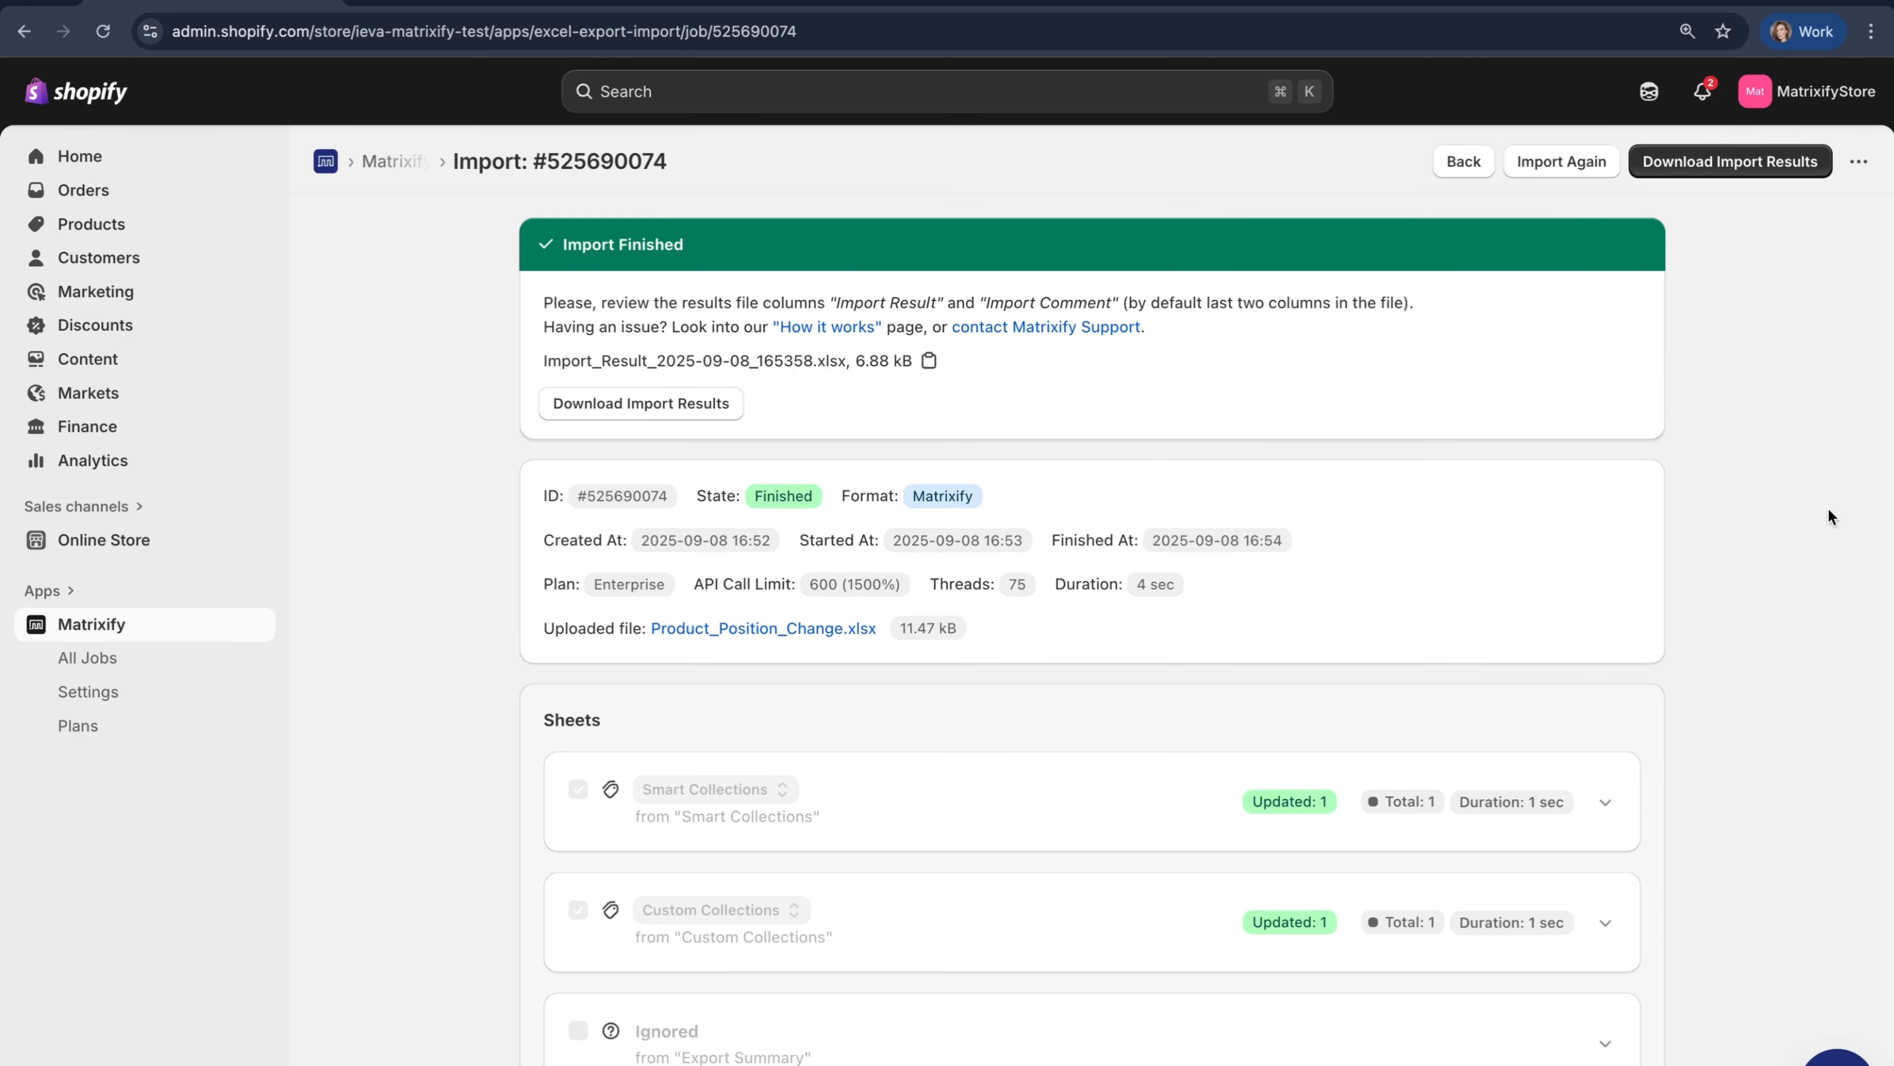
- Check the sort setting and product order in the Everything Honey collection, and open the Buzz & Bloom collection to review it too
{"action": "left_click", "coordinate": [137, 218]}
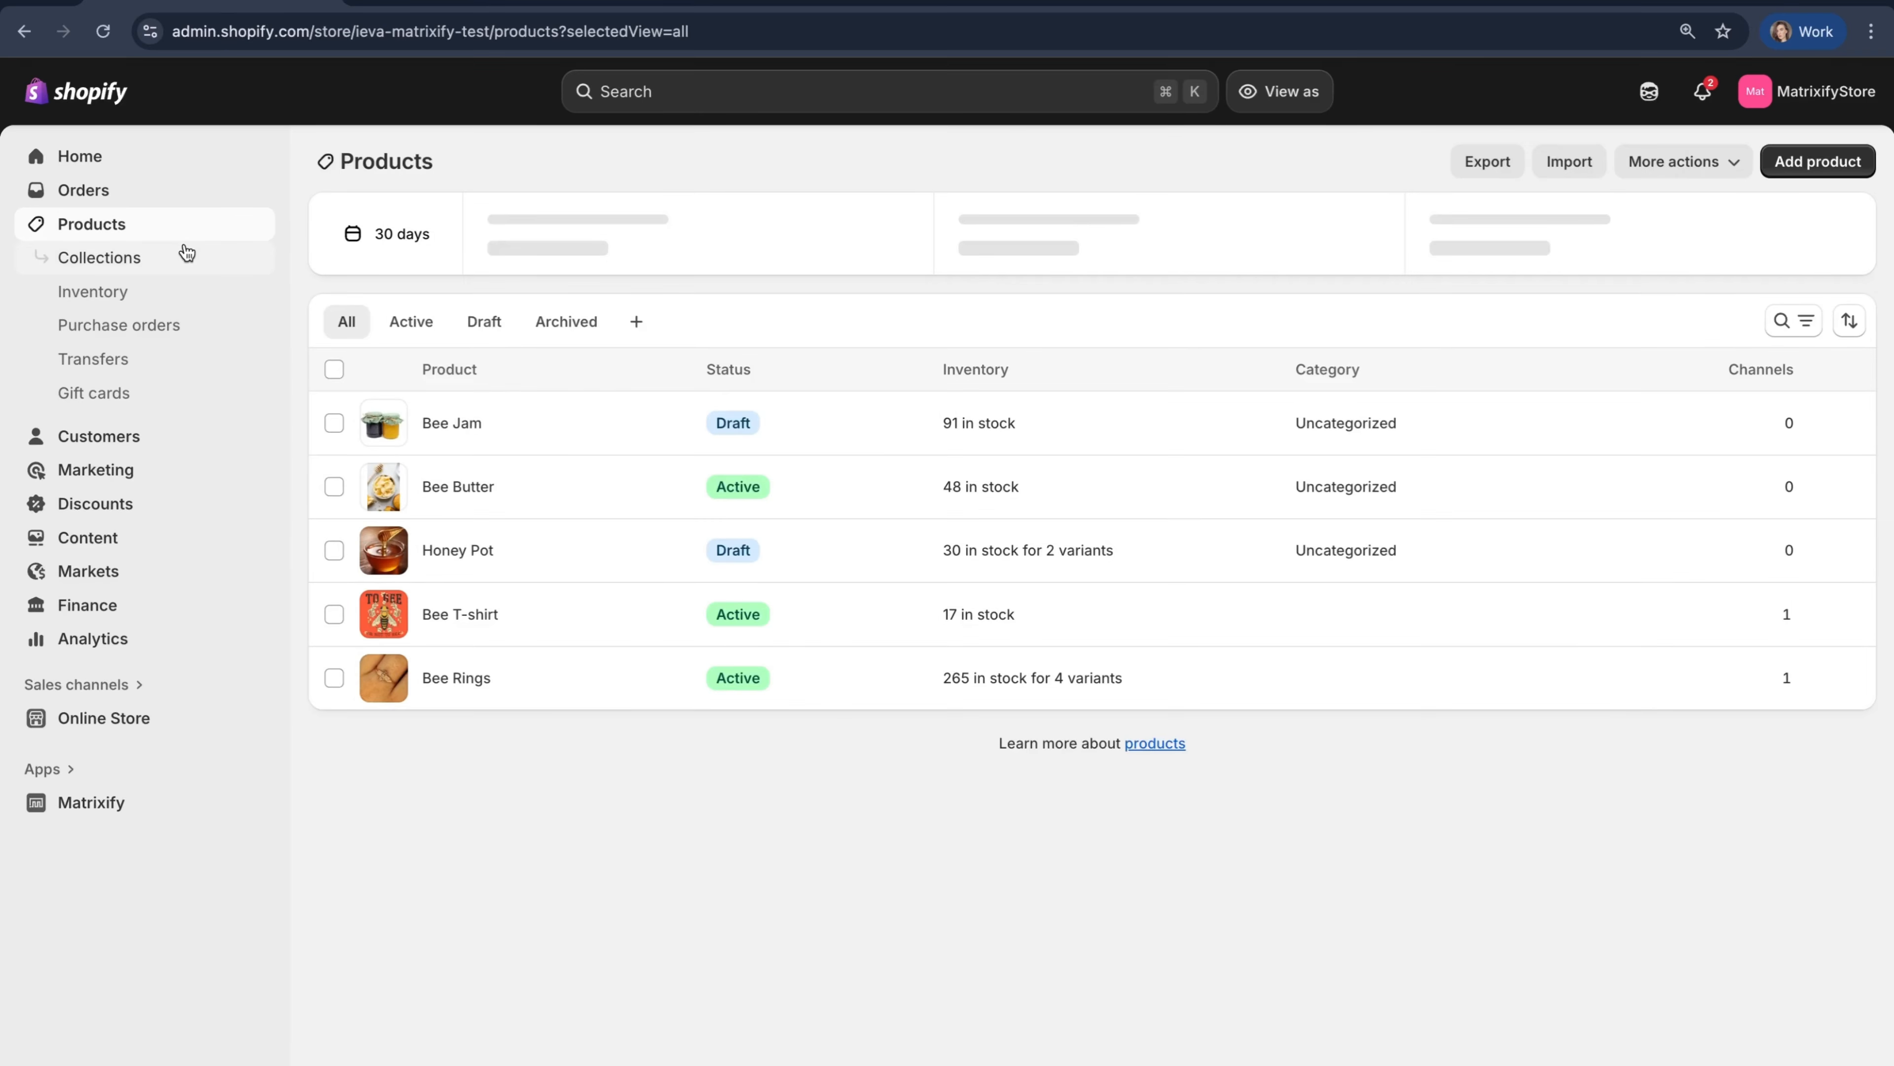
{"action": "left_click", "coordinate": [187, 253]}
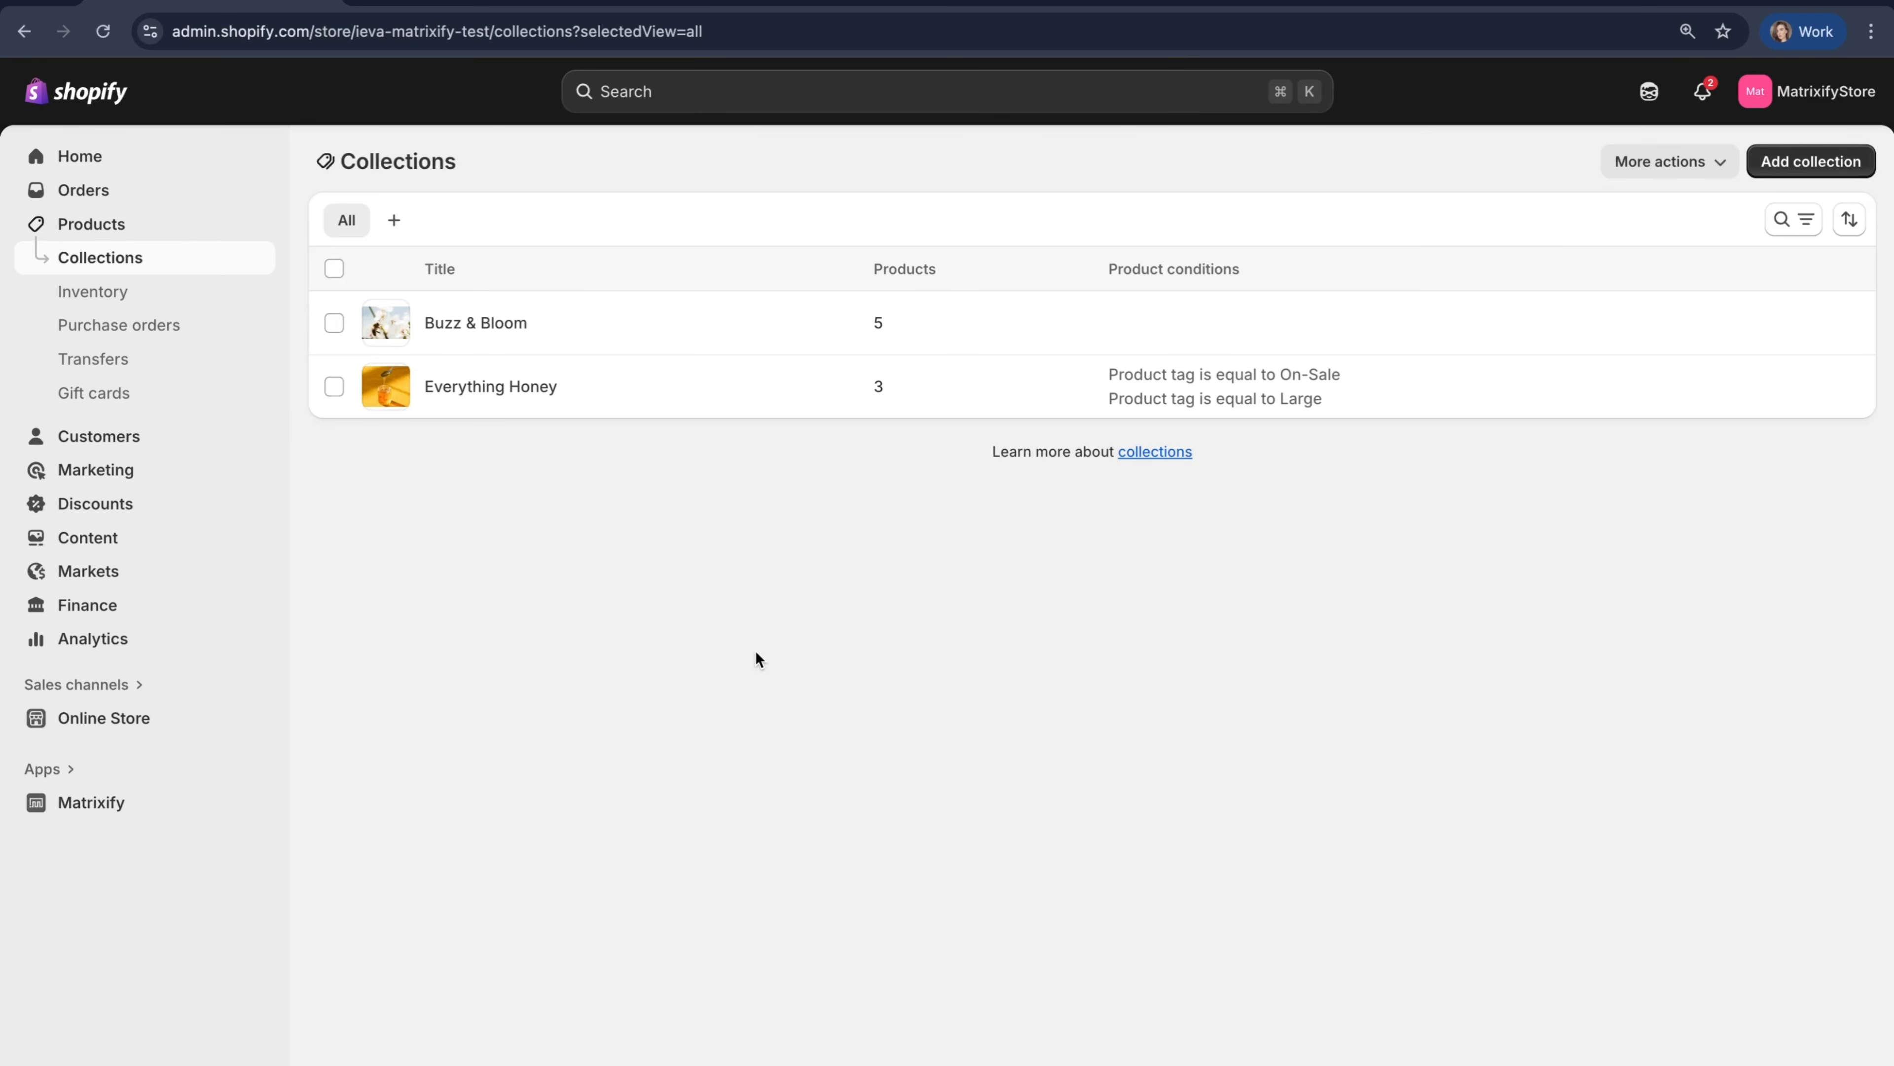
{"action": "left_click", "coordinate": [567, 403]}
{"action": "scroll", "coordinate": [663, 840], "scroll_direction": "down", "scroll_amount": 5}
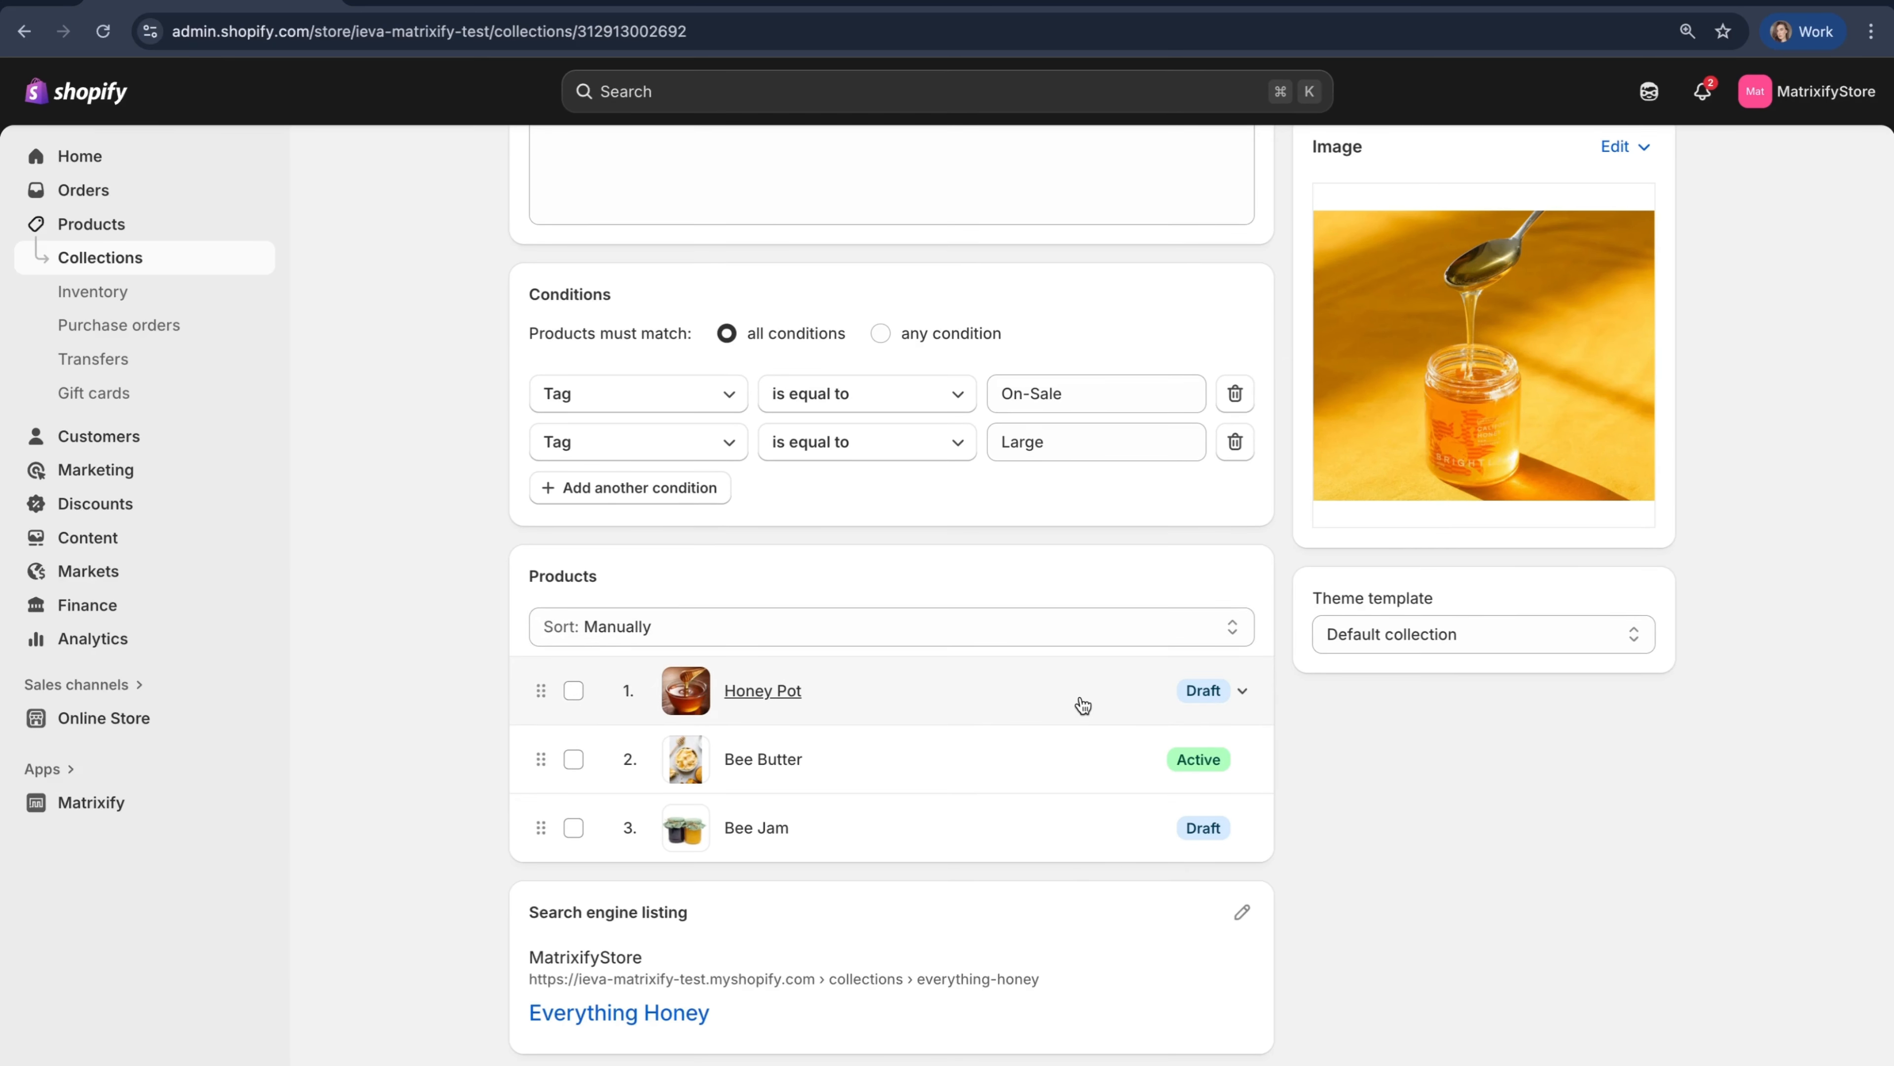
{"action": "scroll", "coordinate": [1083, 705], "scroll_direction": "up", "scroll_amount": 2}
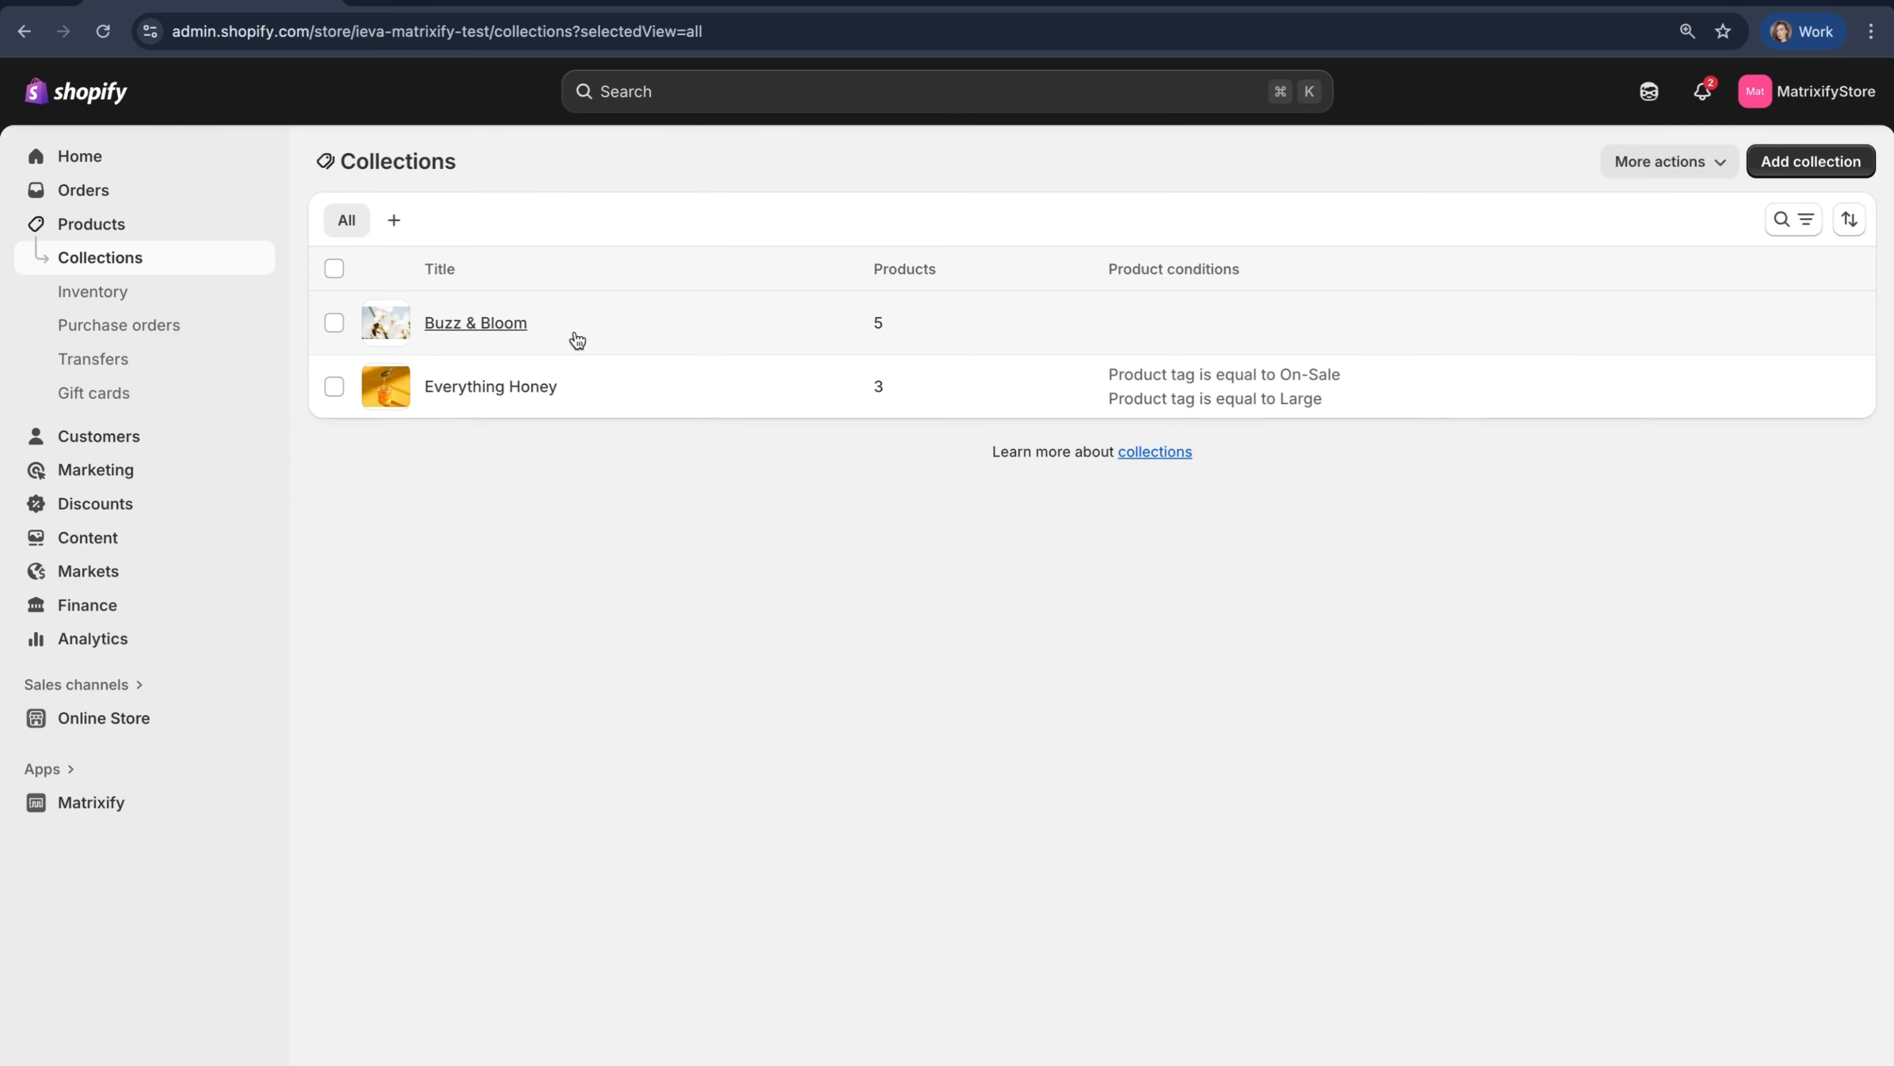
{"action": "left_click", "coordinate": [576, 338]}
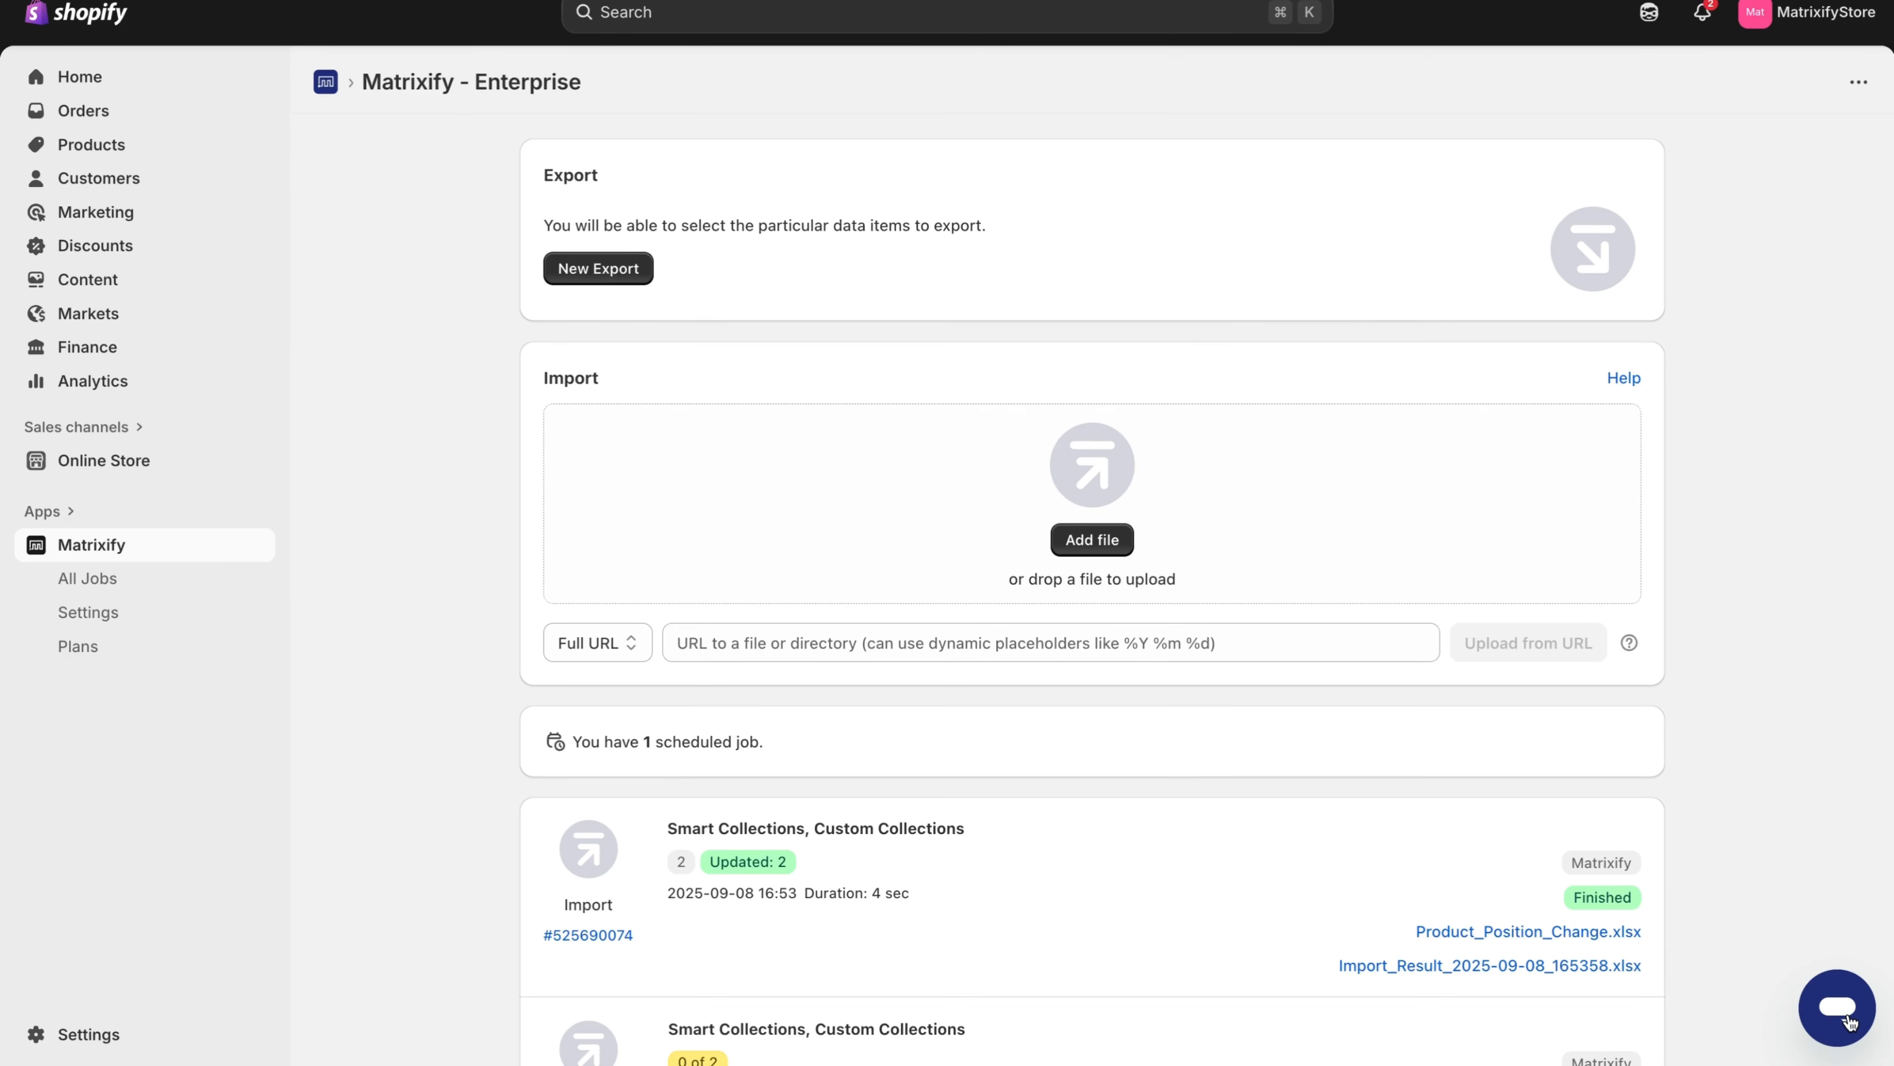
- Open the existing 10 June conversation with the Matrixify support assistant
{"action": "left_click", "coordinate": [1850, 1022]}
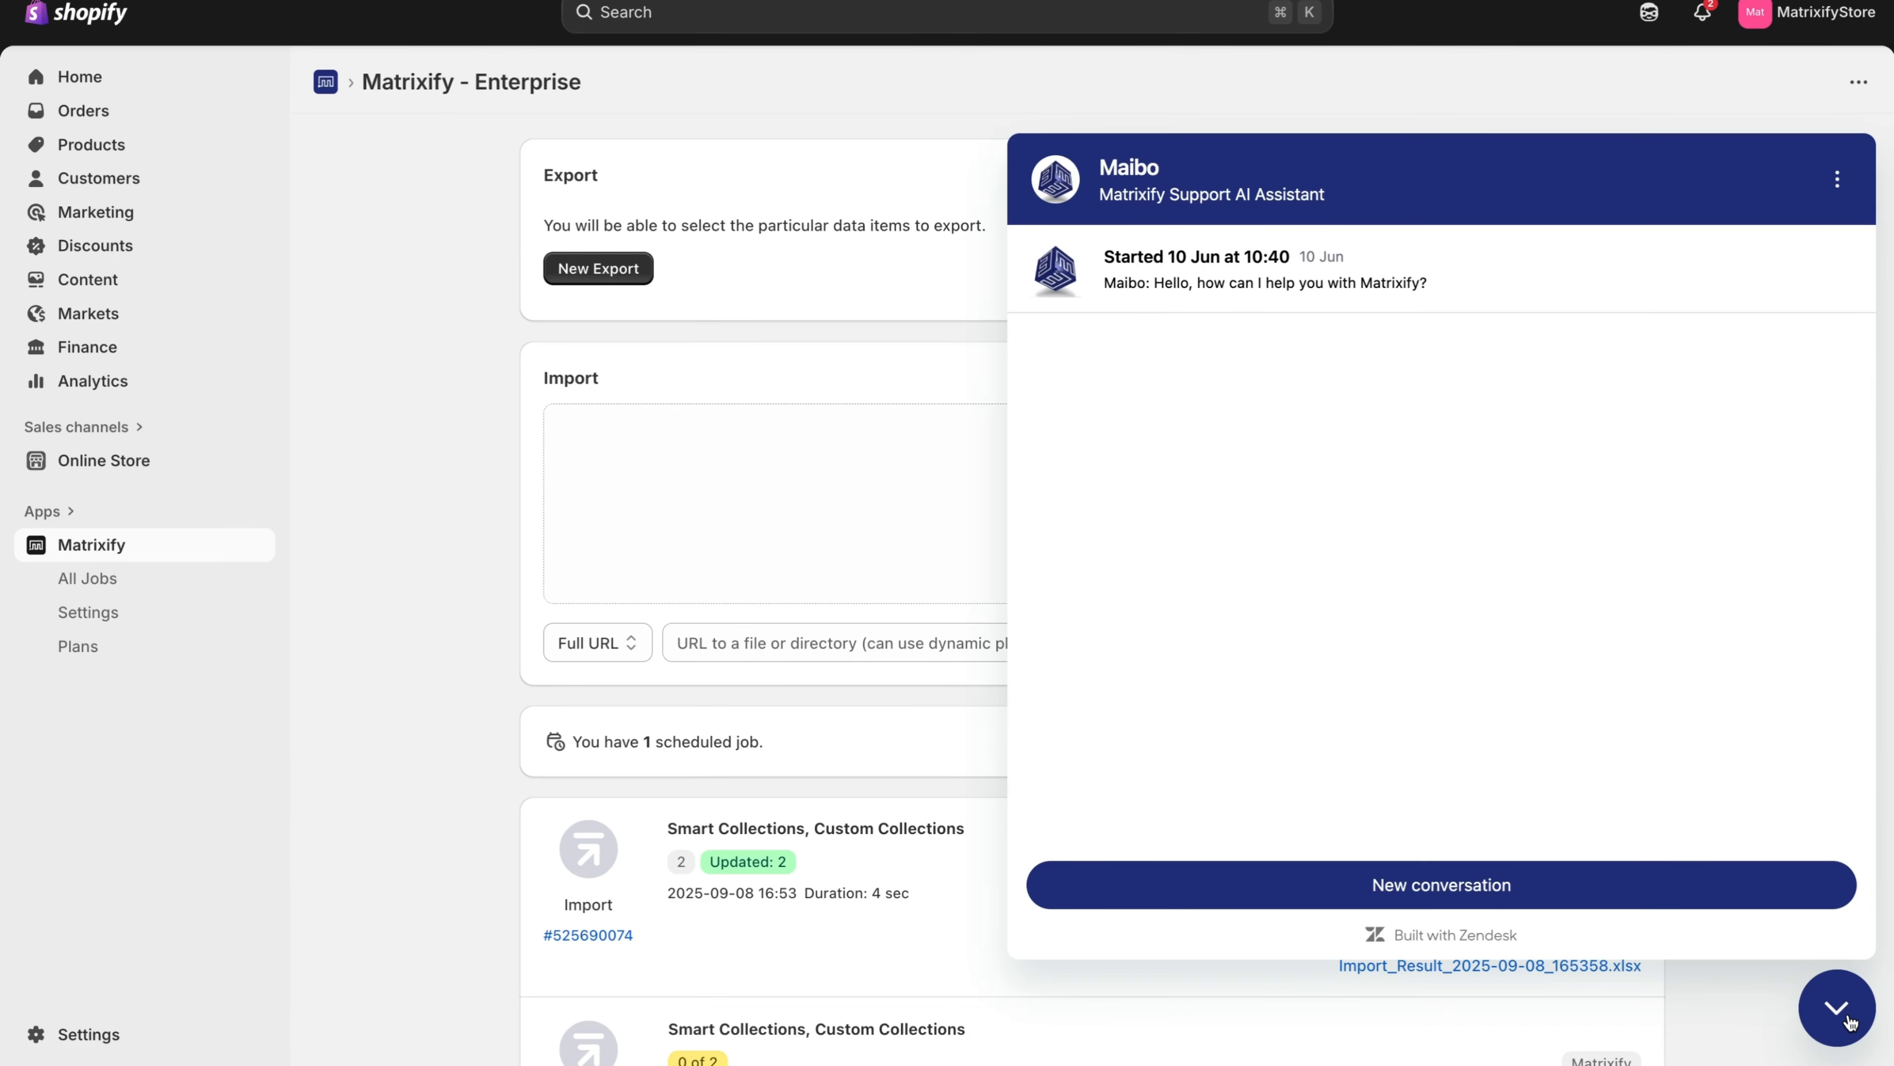
{"action": "left_click", "coordinate": [1603, 284]}
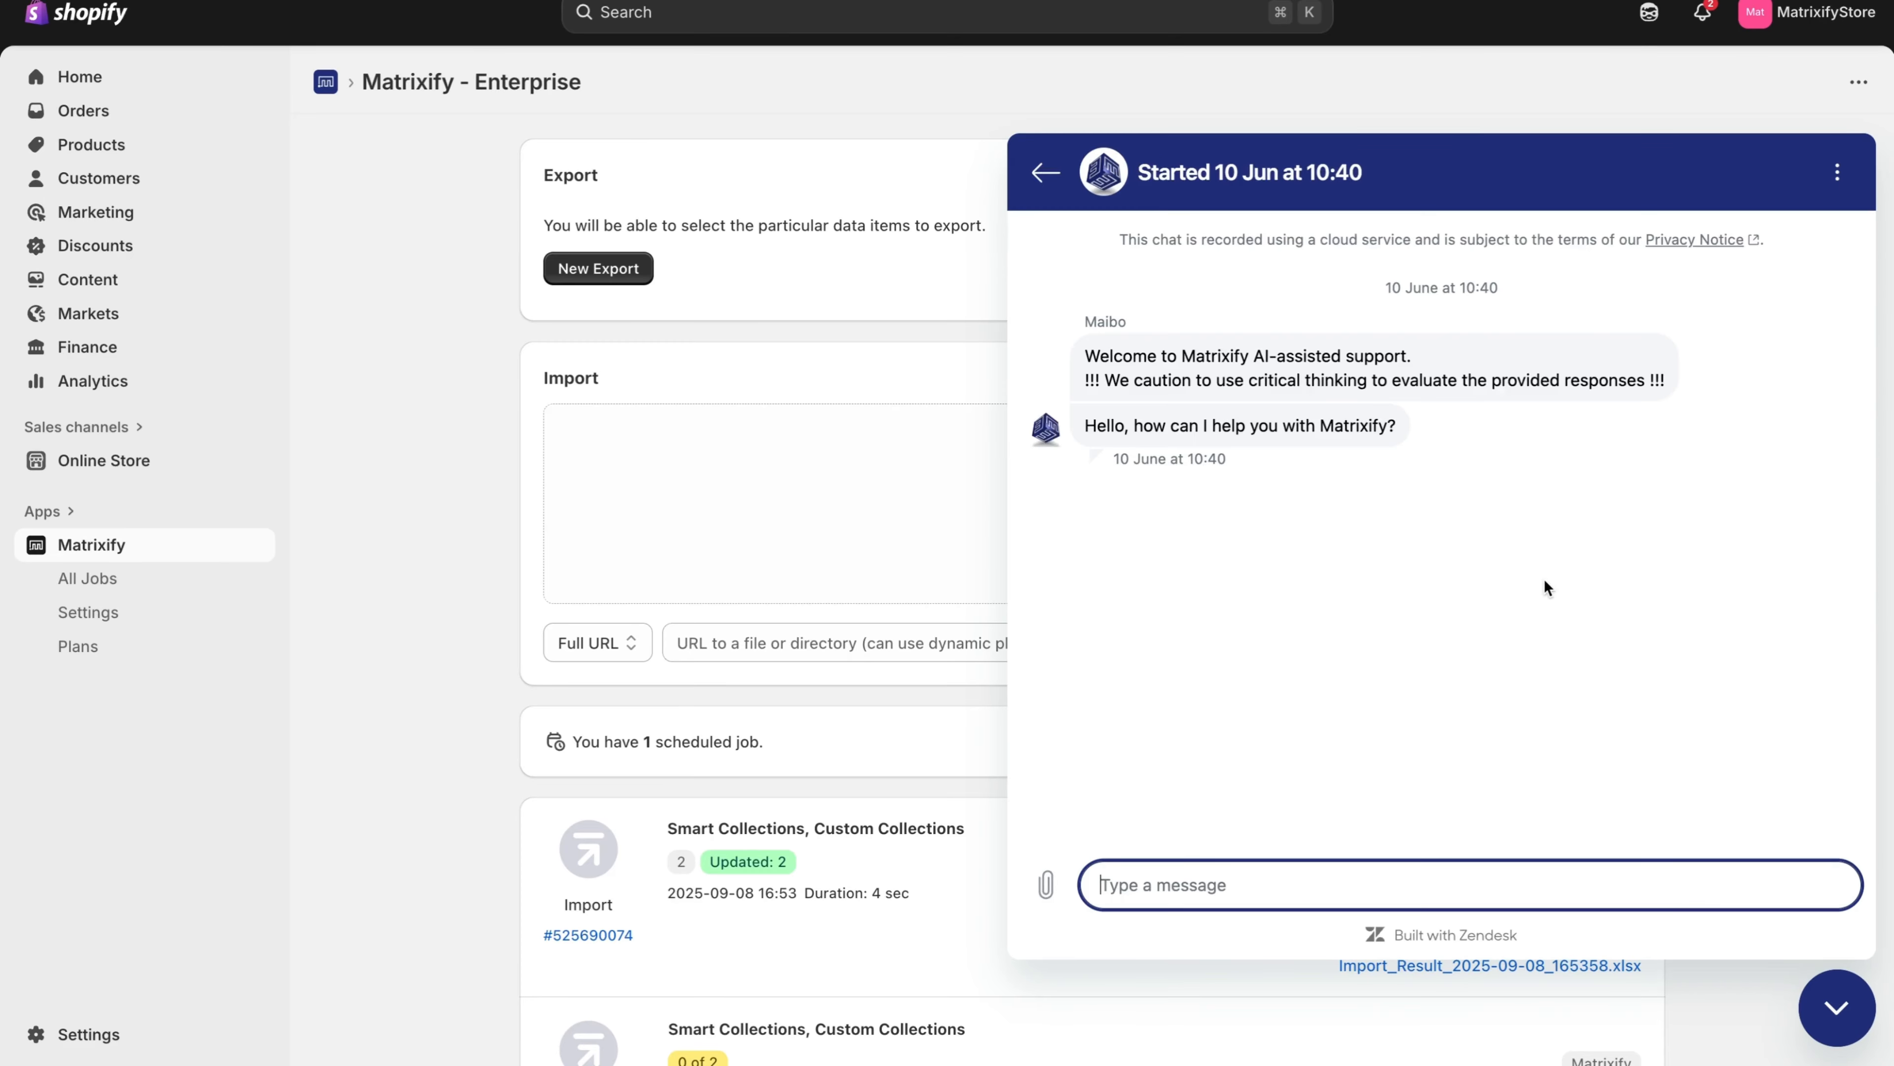